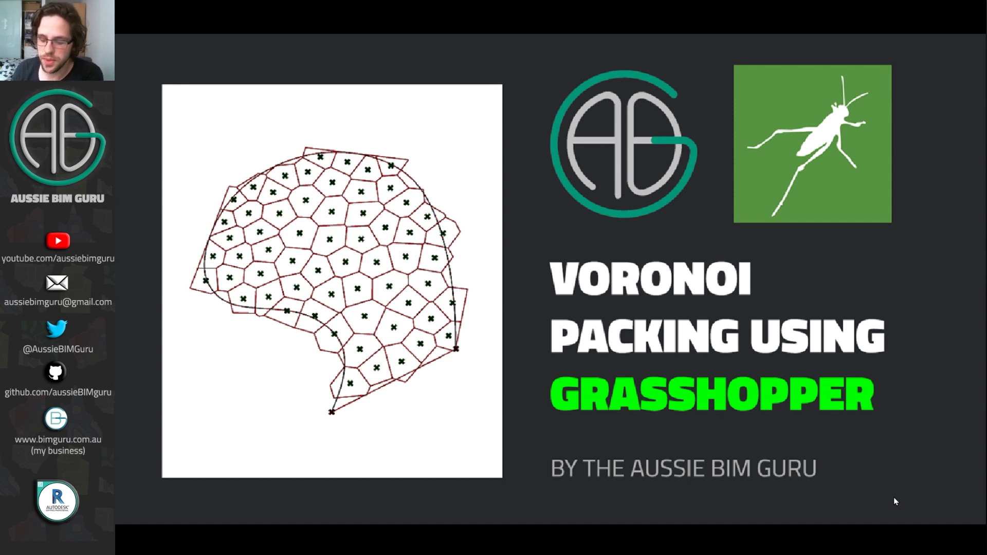
- Advance the slideshow from the Voronoi packing title slide to the request slide
key("Right")
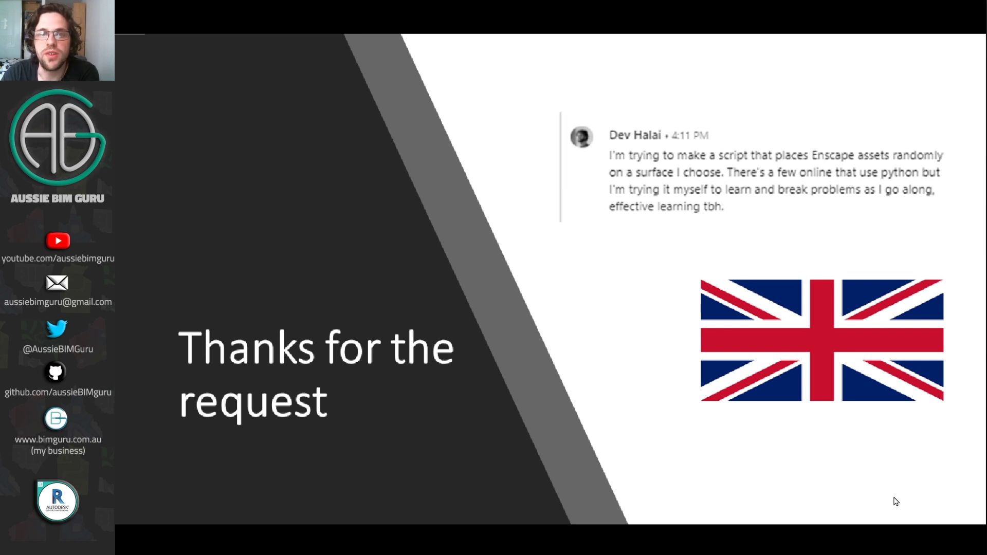
- Step past 'A basic solution' to 'The problem' slide about trimmed surfaces
key("Right")
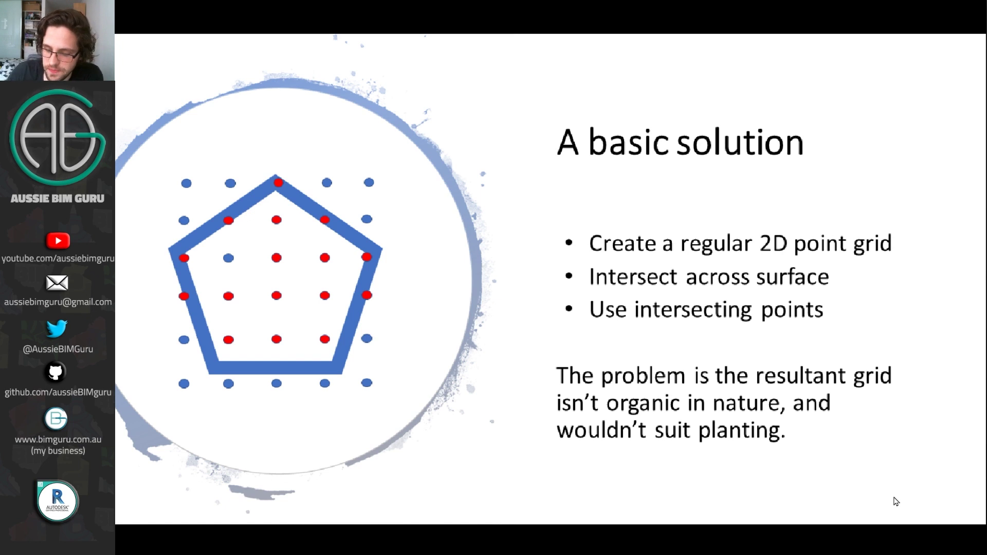
key("Right")
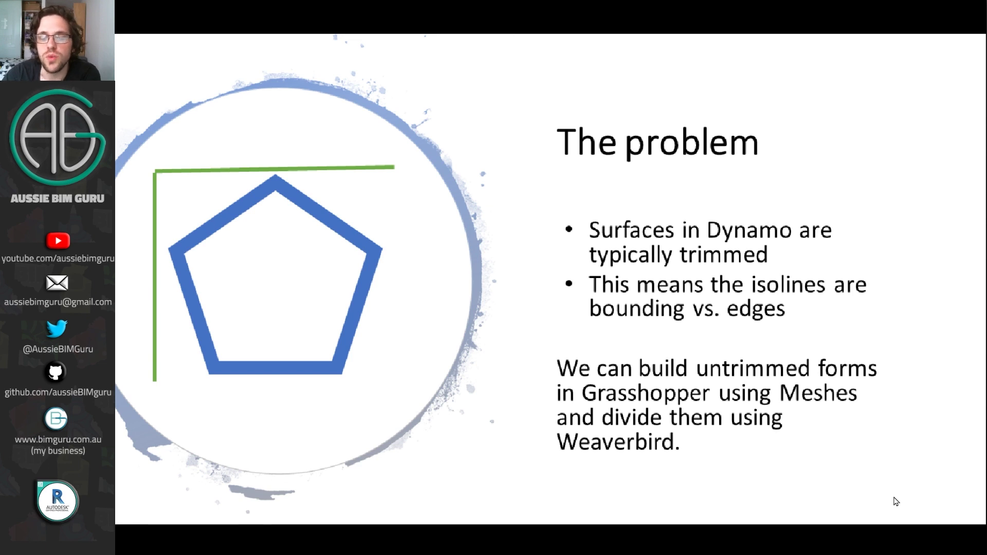
- Step through 'Another solution' and 'Our solution' to the 'Let's get started!' slide
key("Right")
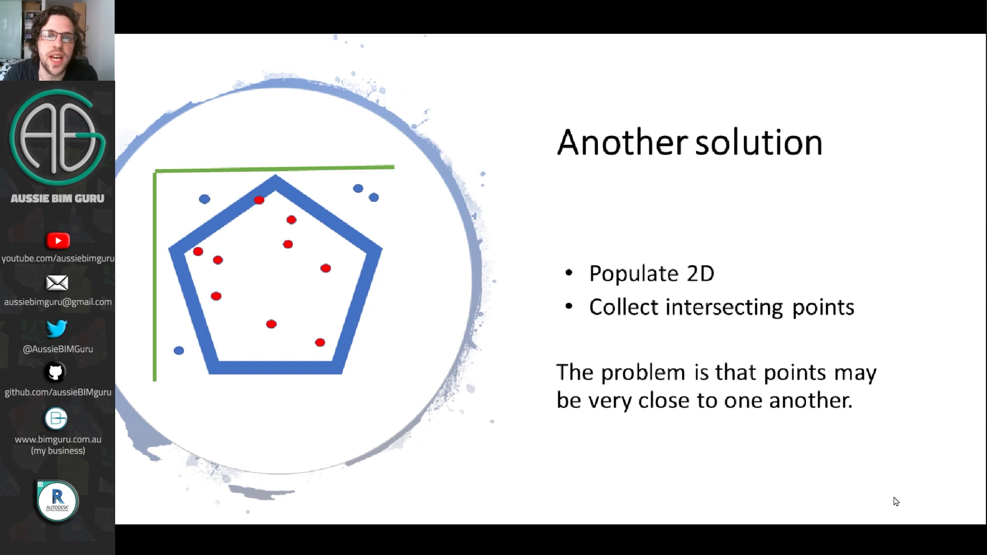
left_click(896, 501)
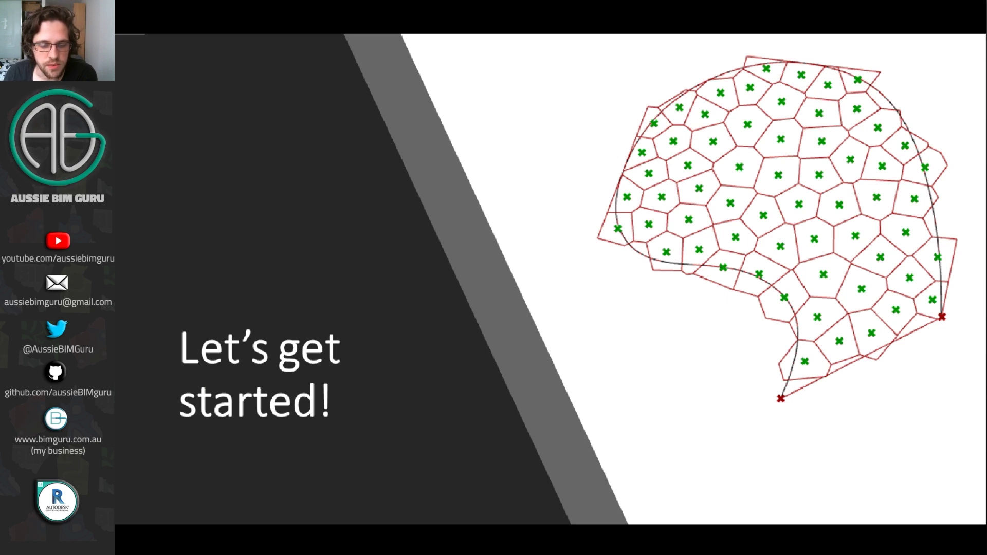
- Show Rhino beside a narrower Grasshopper window and draw a nine-point control-point curve in Perspective
left_click(411, 509)
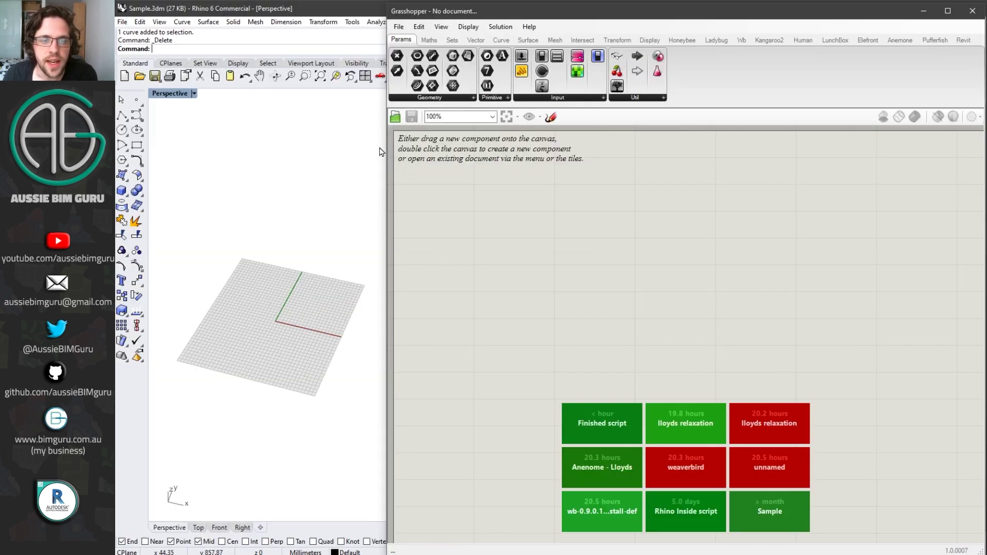
left_click_drag(389, 147, 544, 128)
left_click(136, 116)
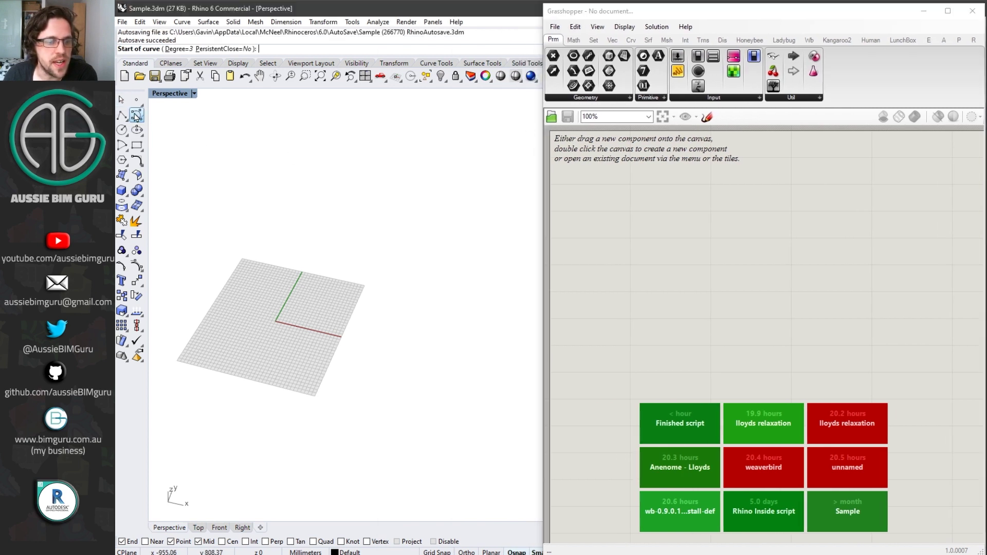
left_click(341, 366)
left_click(266, 344)
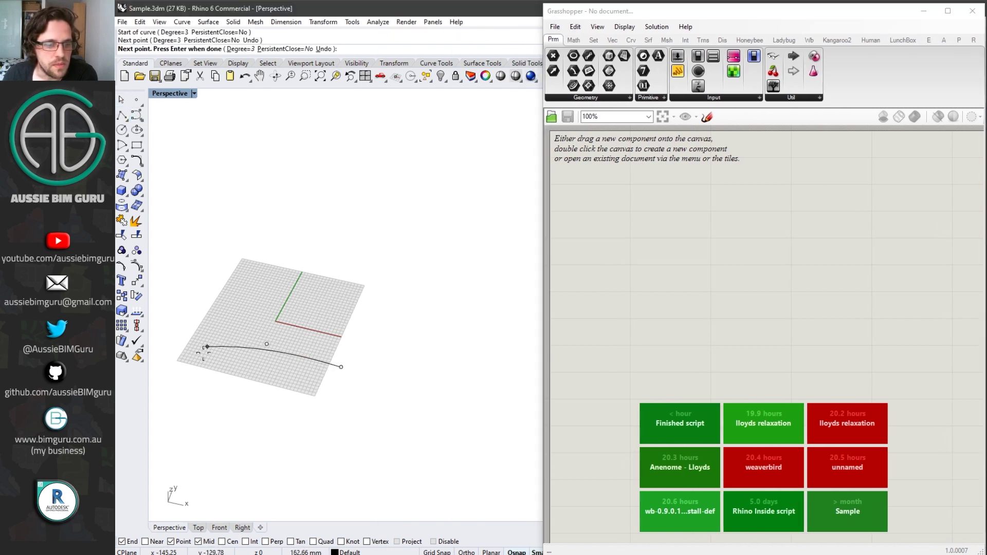
left_click(188, 368)
left_click(165, 317)
left_click(184, 245)
left_click(250, 204)
left_click(316, 268)
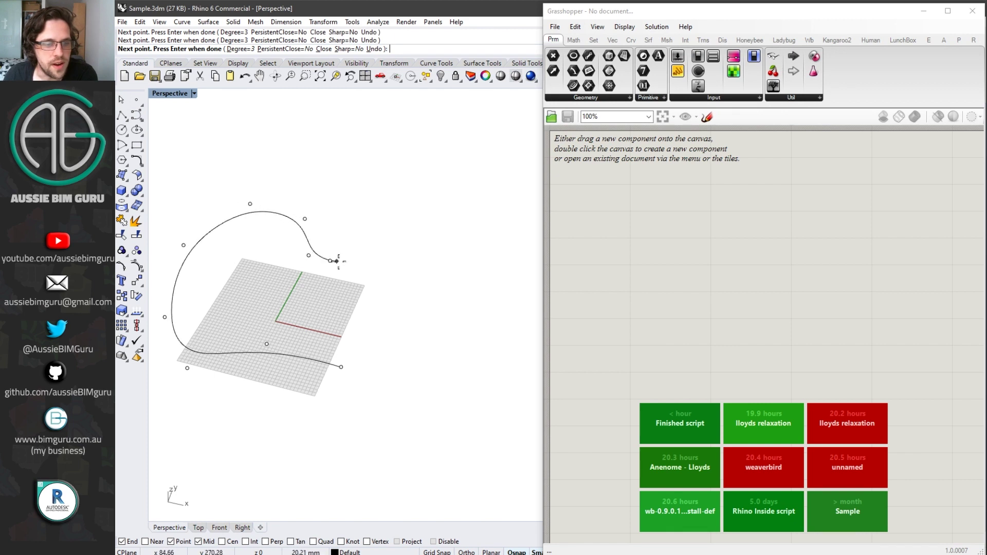
left_click(414, 215)
left_click(446, 227)
key("Return")
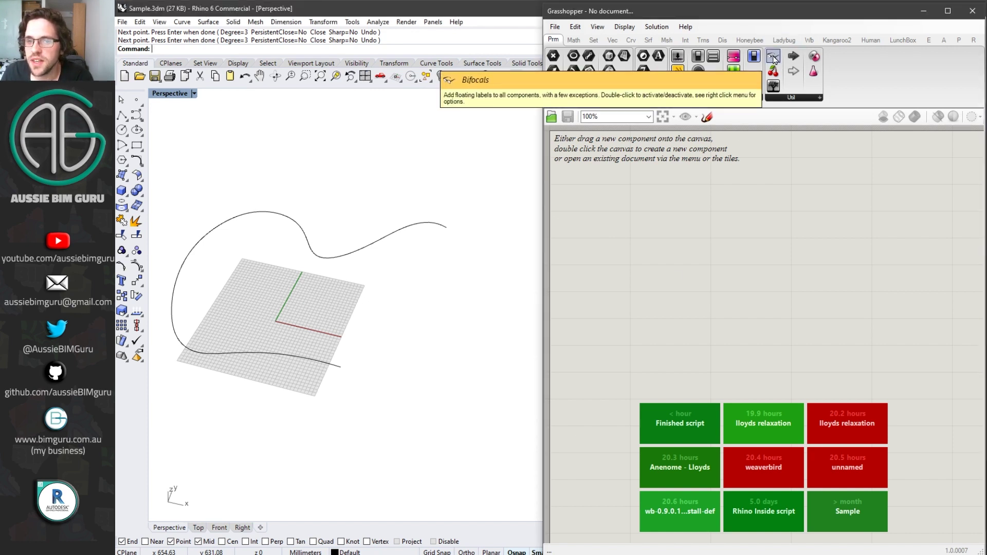
- Add Bifocals and a Curve parameter referencing the drawn Rhino curve
left_click_drag(774, 58, 609, 201)
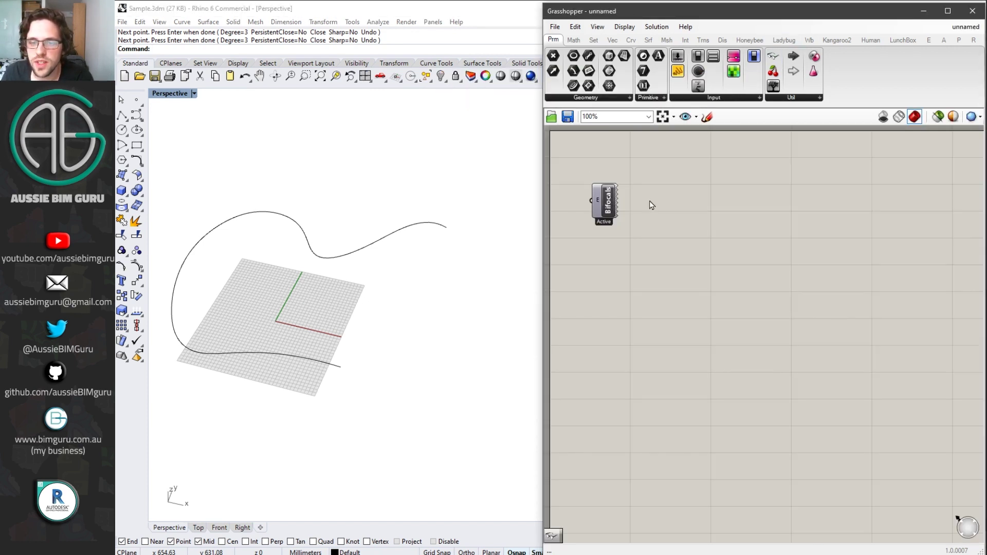
scroll(637, 221, "up", 3)
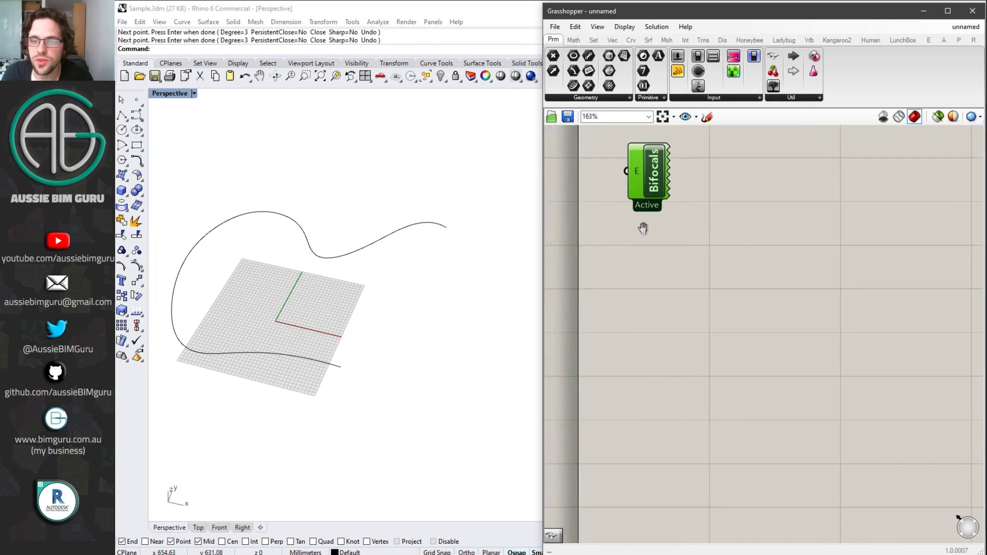
right_click(734, 343)
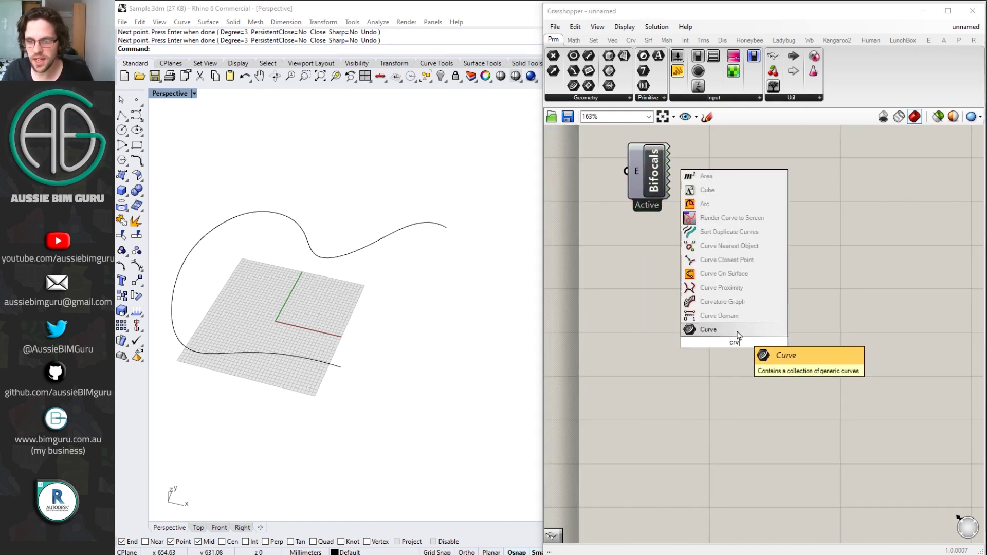
left_click(730, 329)
right_click(734, 342)
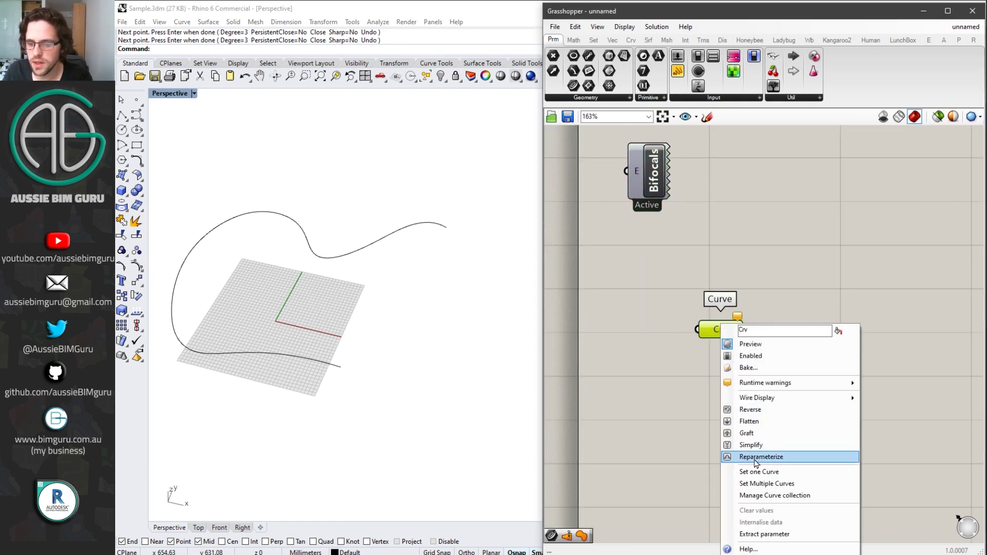
left_click(753, 473)
left_click(405, 224)
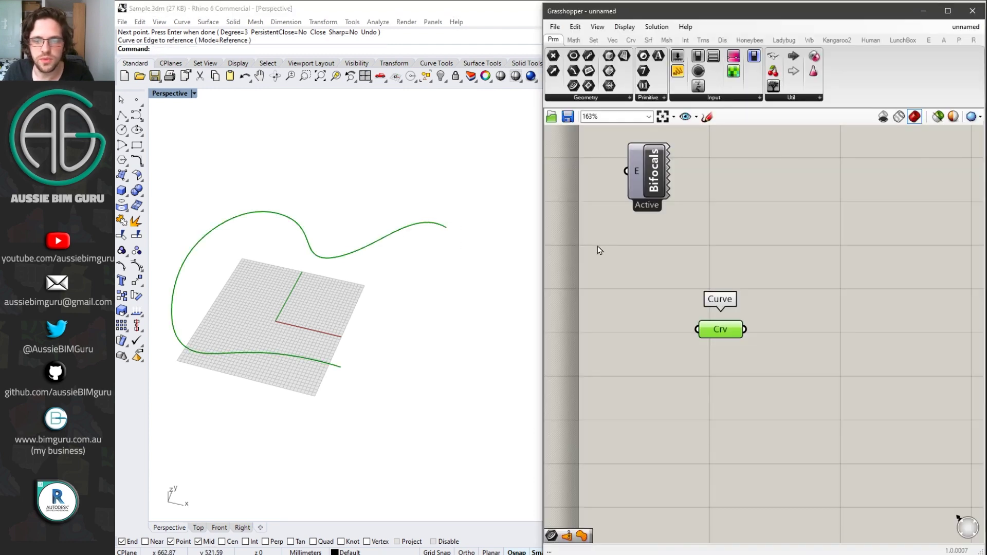
left_click(727, 329)
left_click_drag(727, 329, 694, 355)
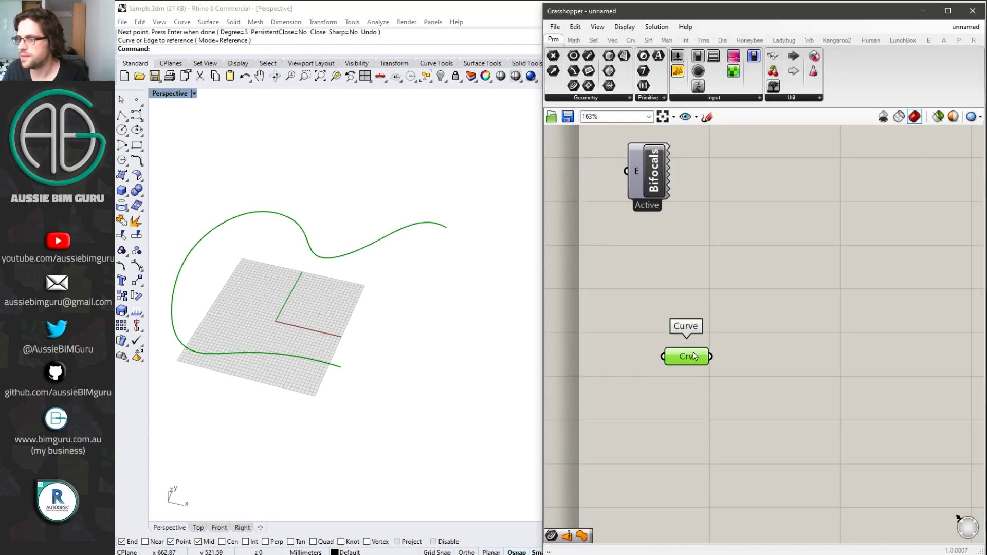
- Feed the curve into End Points and join its ends with a Line component
double_click(783, 327)
type("end")
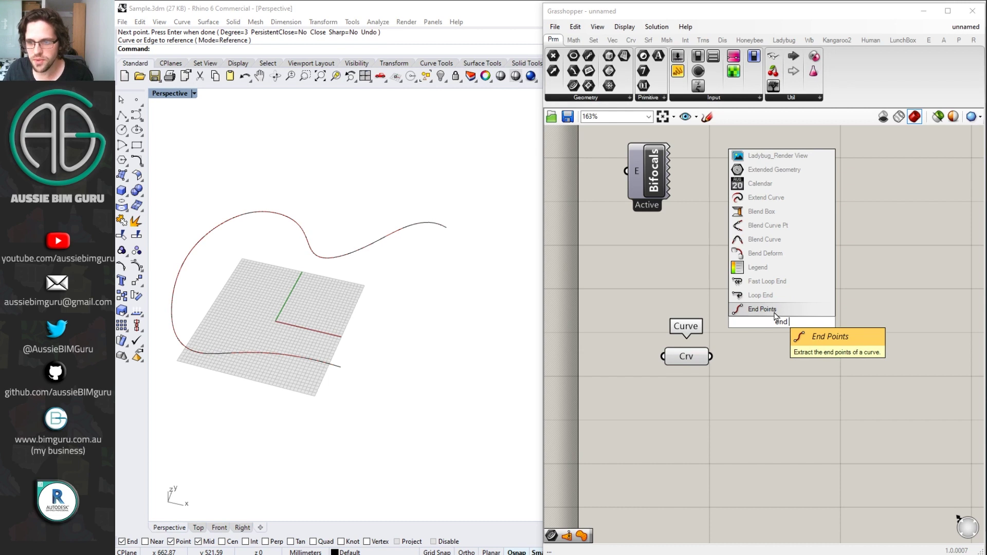
left_click(775, 311)
left_click_drag(711, 356, 763, 307)
left_click(821, 339)
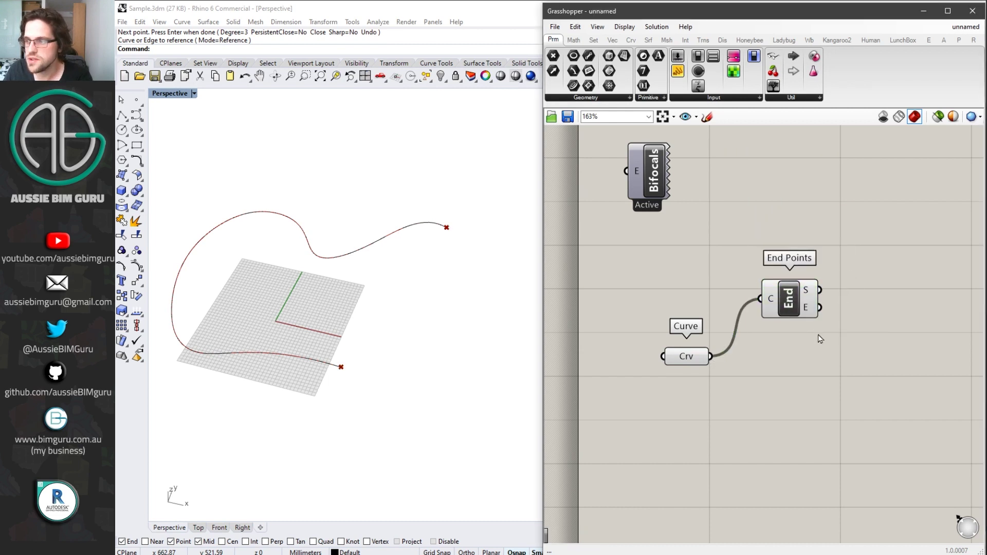
double_click(874, 310)
type("line")
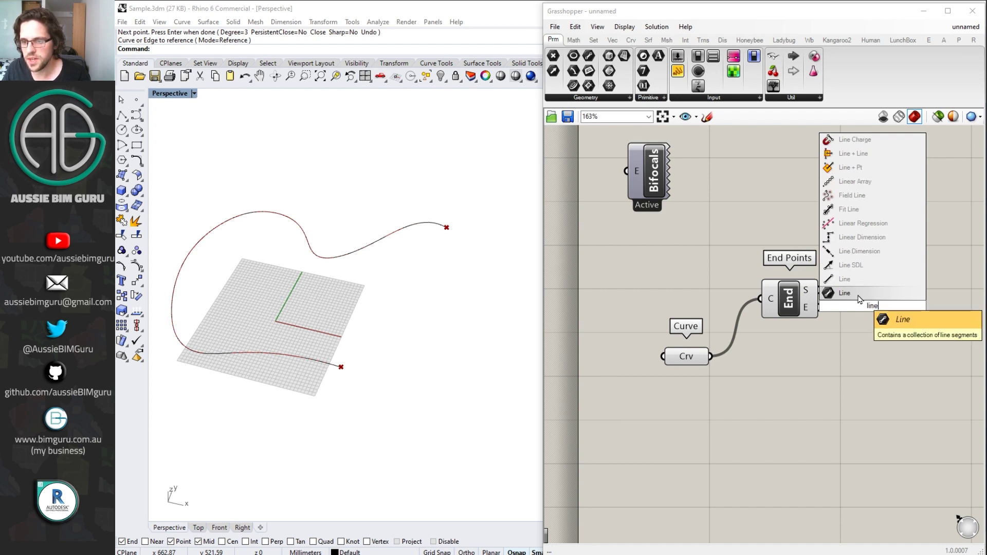
left_click(858, 297)
left_click_drag(821, 290, 869, 305)
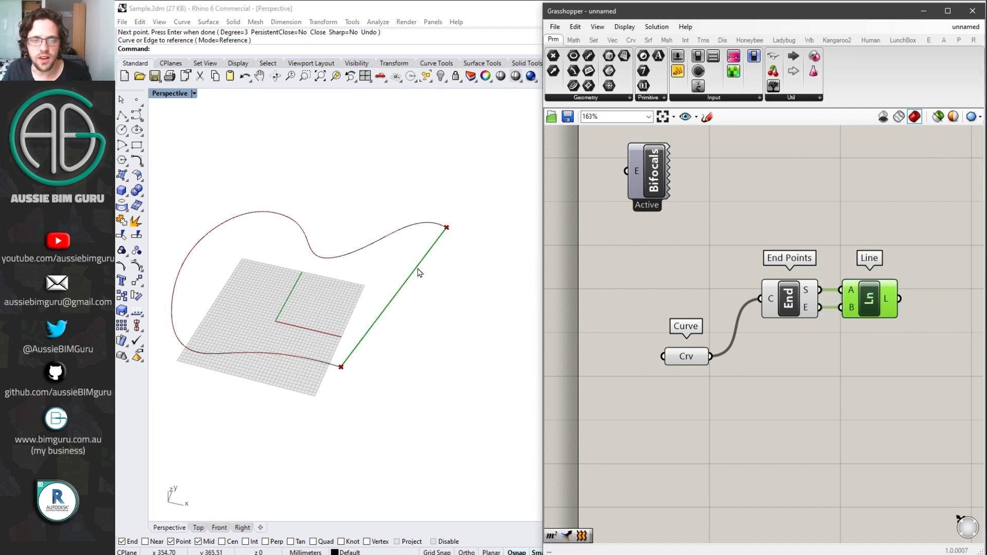
right_click_drag(831, 398, 714, 395)
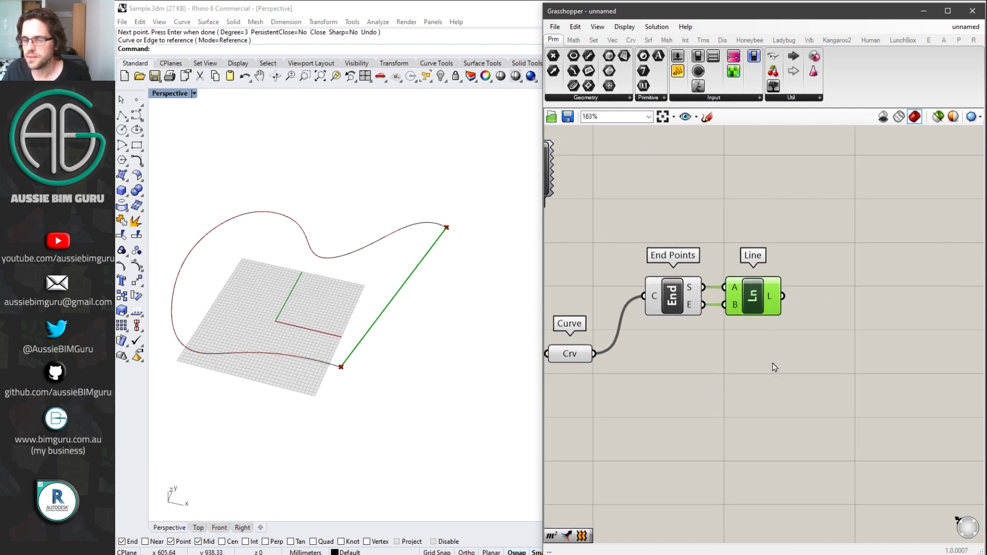
- Add a Merge component combining the closing line and the original curve
double_click(816, 362)
type("merge")
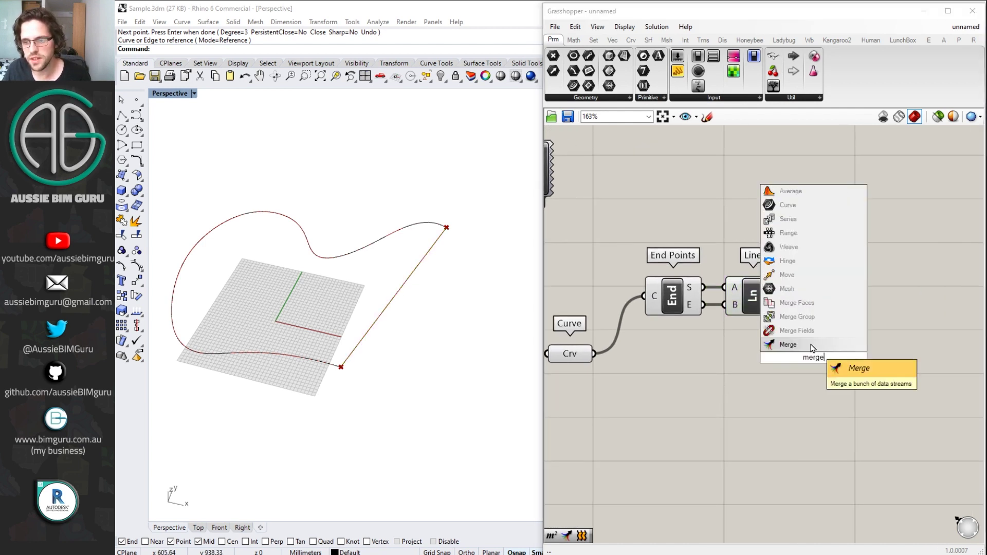
key("Return")
left_click_drag(812, 355, 870, 330)
left_click_drag(782, 296, 595, 353)
left_click_drag(874, 324, 878, 355)
- Turn off preview on the Curve, End Points and Line components
left_click(568, 354)
right_click(579, 356)
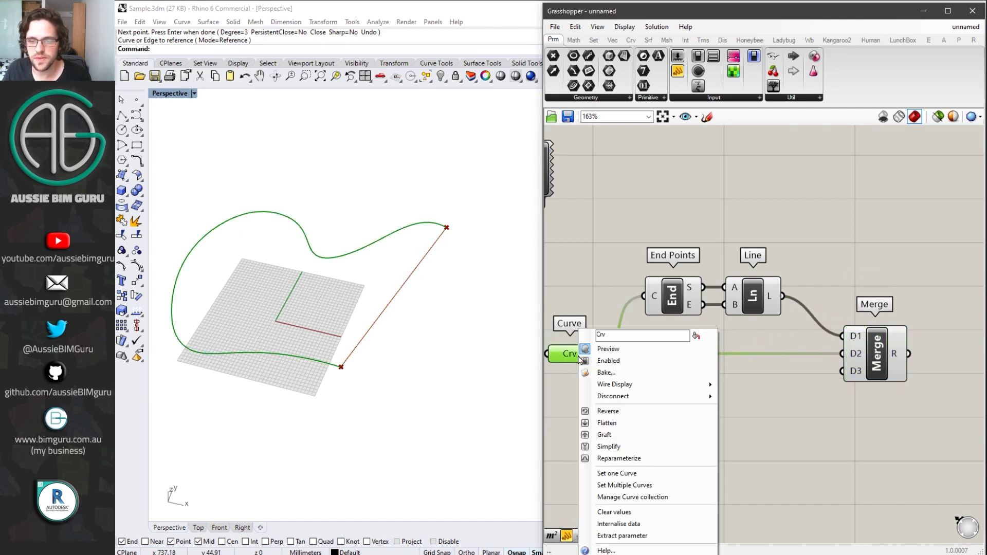
left_click(640, 355)
left_click(673, 297)
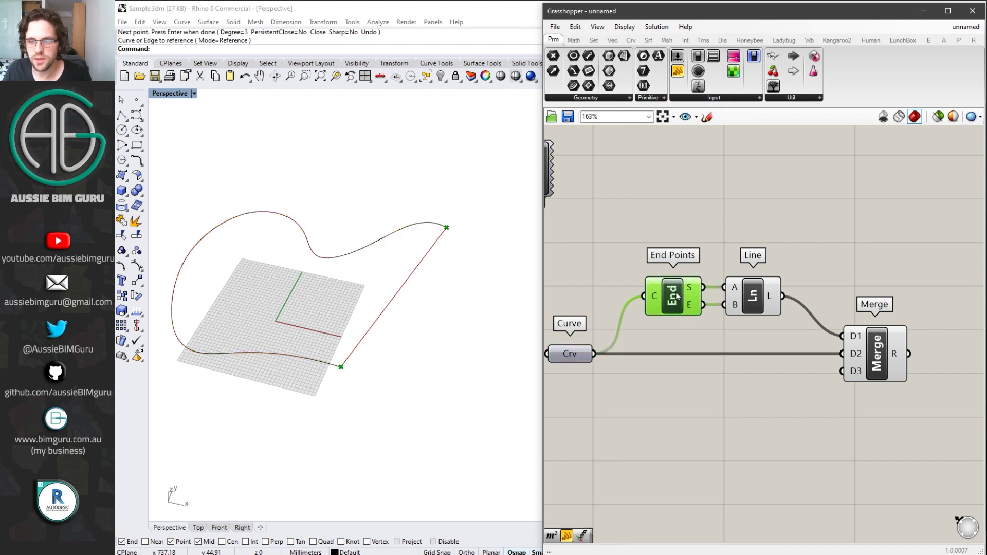
right_click(676, 291)
left_click(748, 307)
left_click(748, 307)
right_click(759, 295)
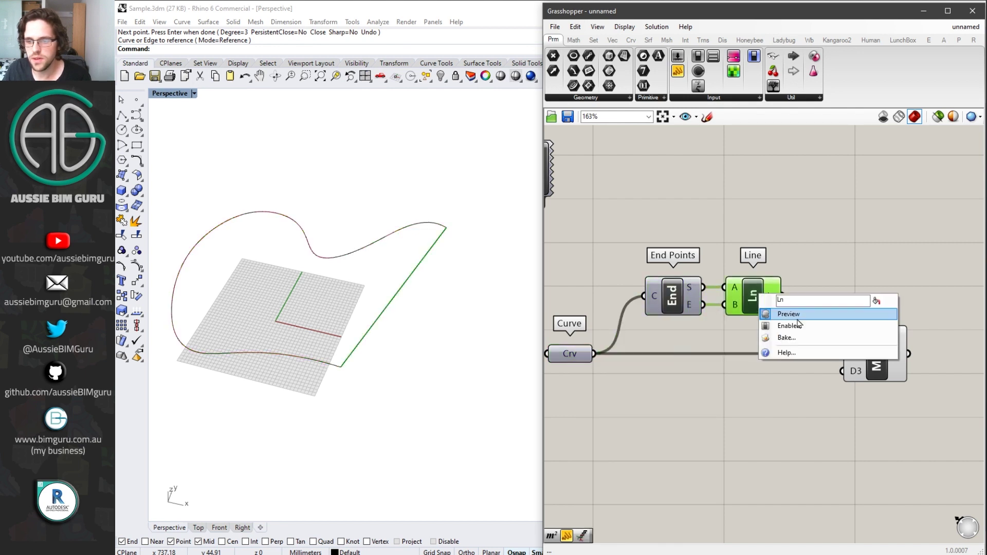
left_click(794, 314)
- Remove Merge's unused third input
right_click_drag(908, 419, 736, 349)
scroll(736, 348, "up", 4)
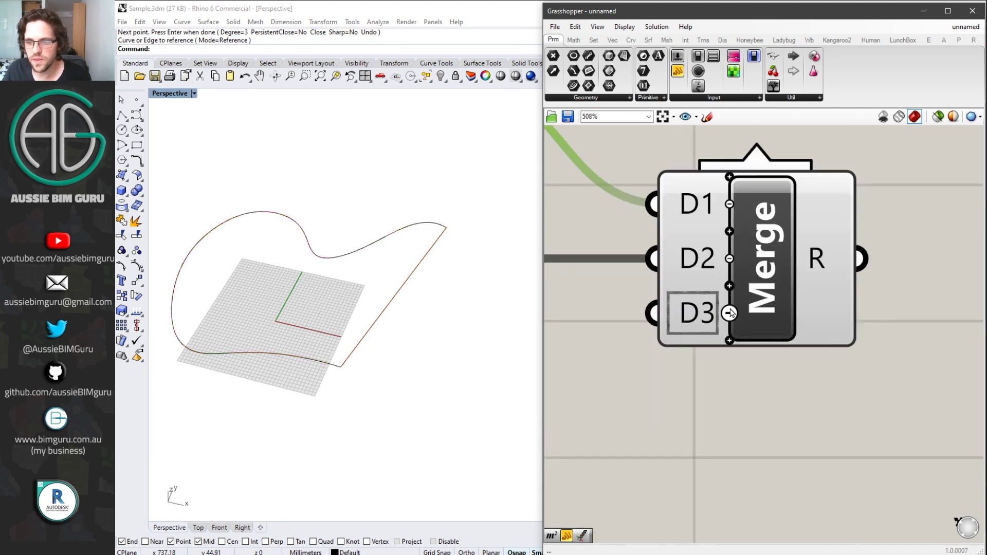
left_click(731, 311)
scroll(793, 424, "down", 2)
right_click_drag(795, 429, 753, 366)
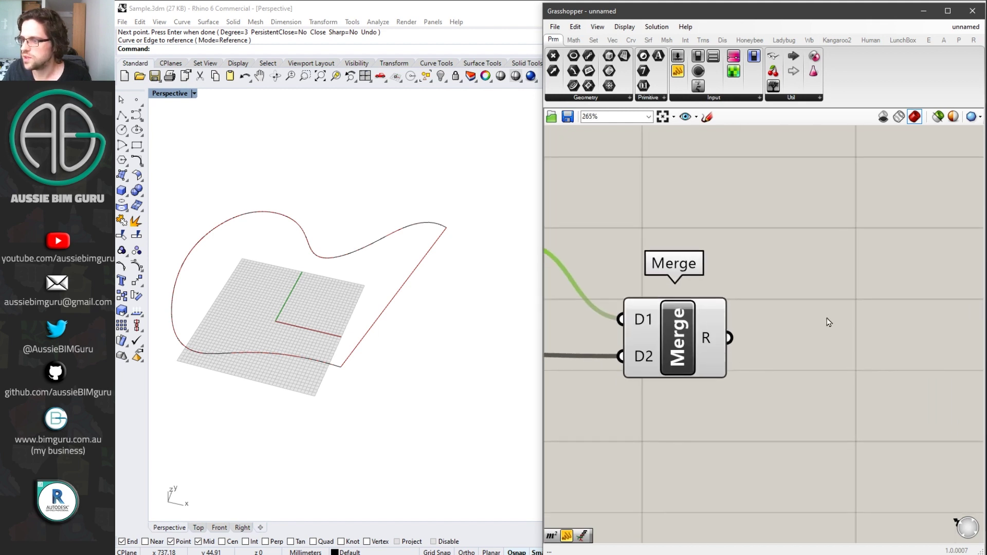
- Join the merged curves with Join Curves and hide Merge's preview
double_click(821, 301)
type("jo")
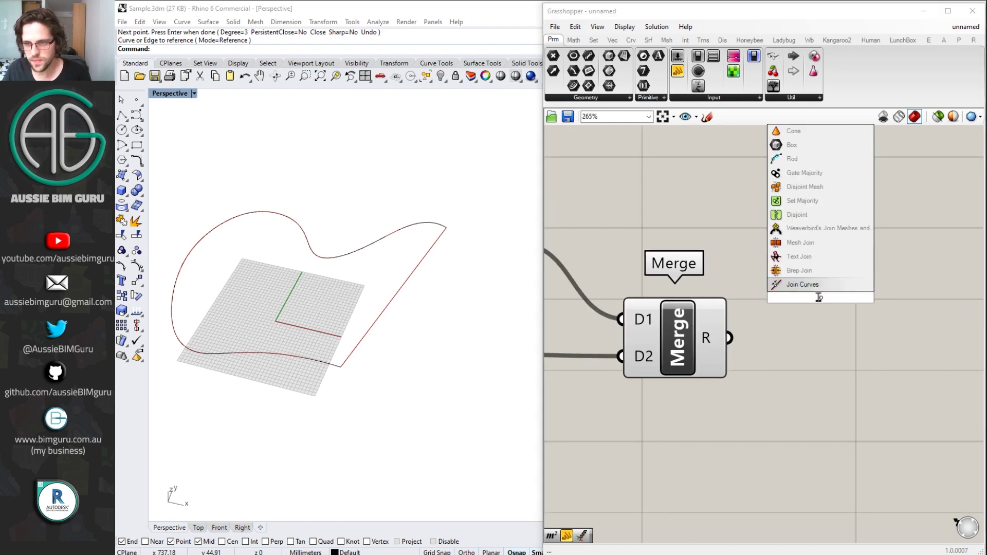
key("Return")
left_click_drag(732, 347, 792, 357)
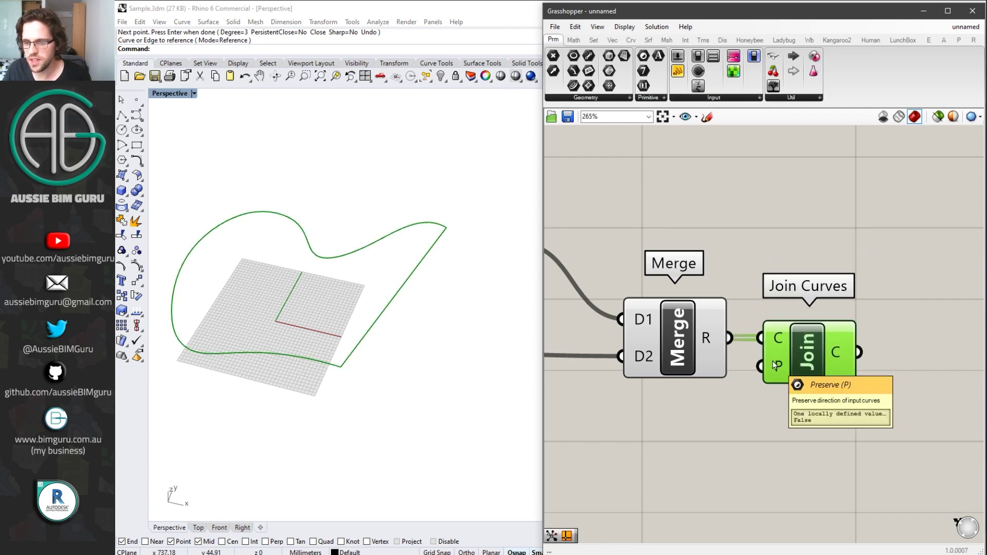
left_click(684, 323)
right_click(685, 323)
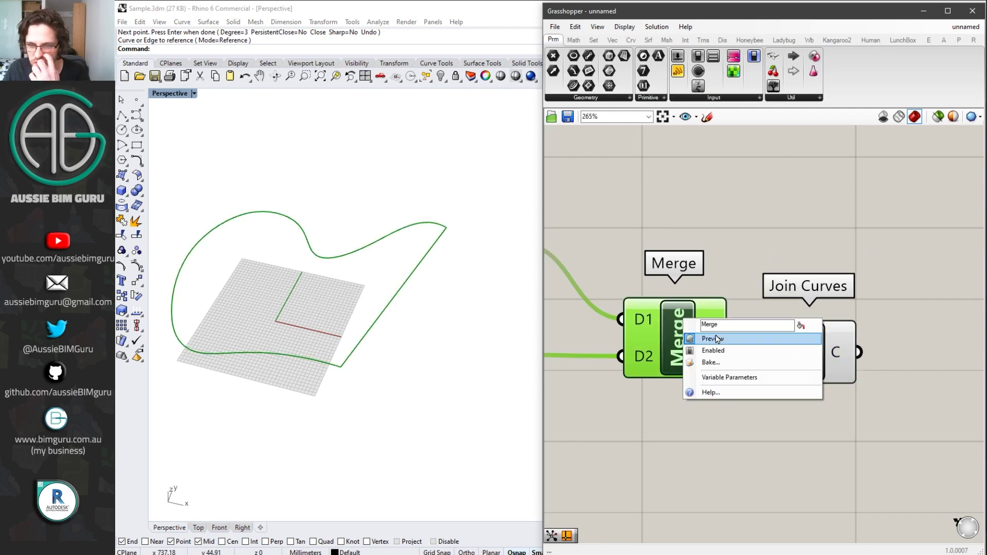
left_click(720, 338)
right_click_drag(741, 275, 676, 252)
left_click(747, 330)
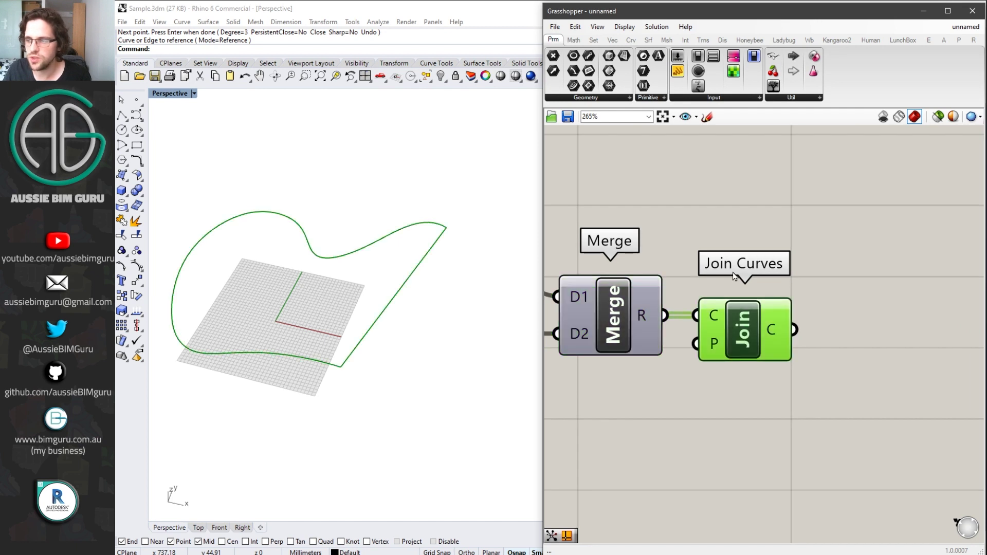
right_click_drag(833, 331, 794, 298)
double_click(794, 297)
- Feed Join Curves into a Surface component and hide the joined curve's preview
type("srf")
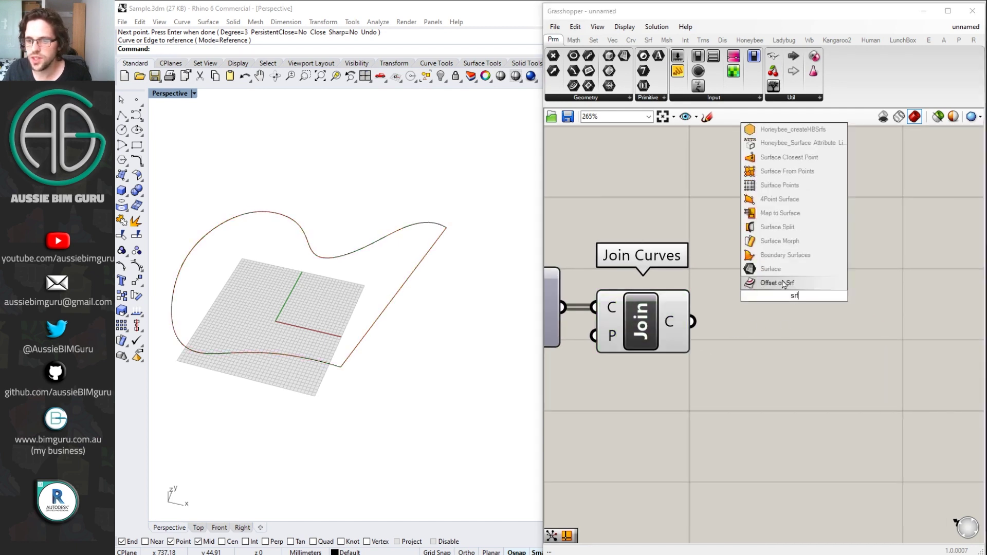
left_click(774, 269)
mouse_move(693, 322)
left_mouse_down()
mouse_move(754, 296)
mouse_move(777, 327)
left_mouse_up()
left_click(649, 316)
right_click(649, 316)
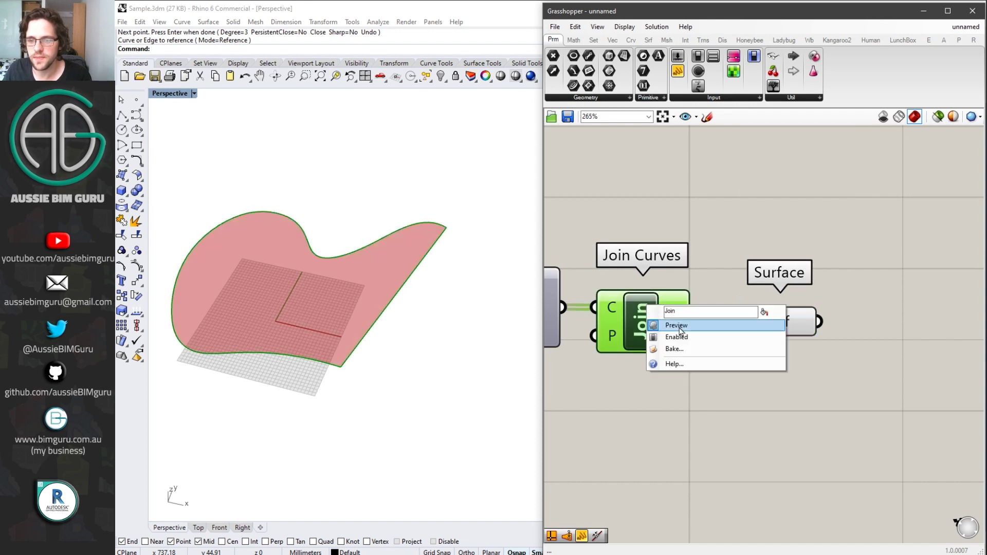
left_click(668, 324)
- Test-drag the curve's end point and a control point, then undo the move
left_click(307, 241)
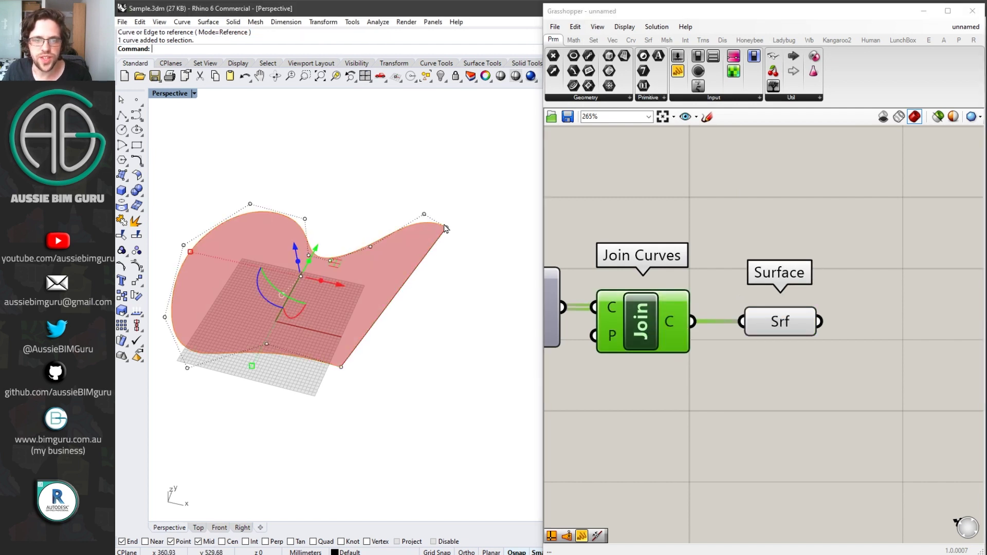
mouse_move(446, 227)
left_mouse_down()
mouse_move(464, 266)
mouse_move(450, 239)
left_mouse_up()
left_click(716, 216)
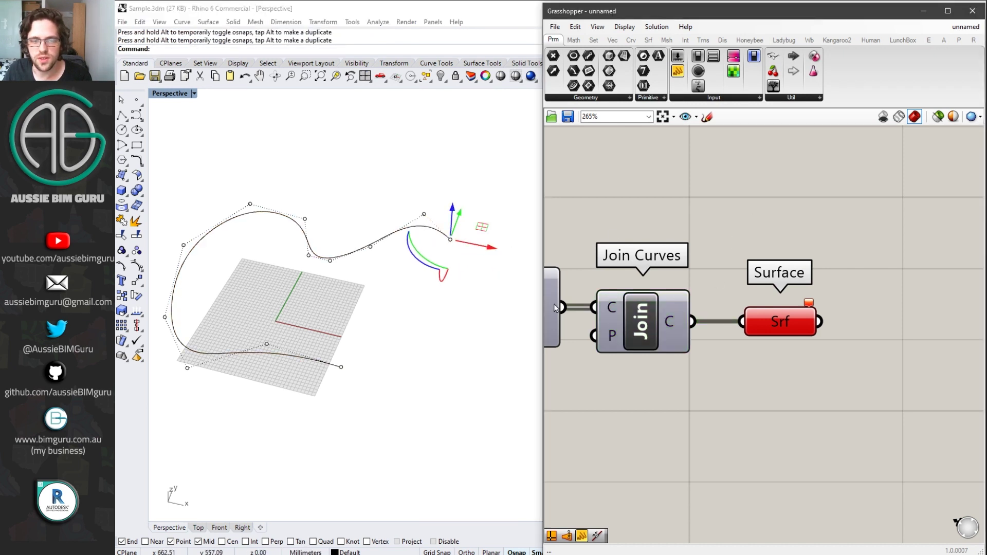
left_click(471, 231)
left_click(446, 236)
left_click(457, 243)
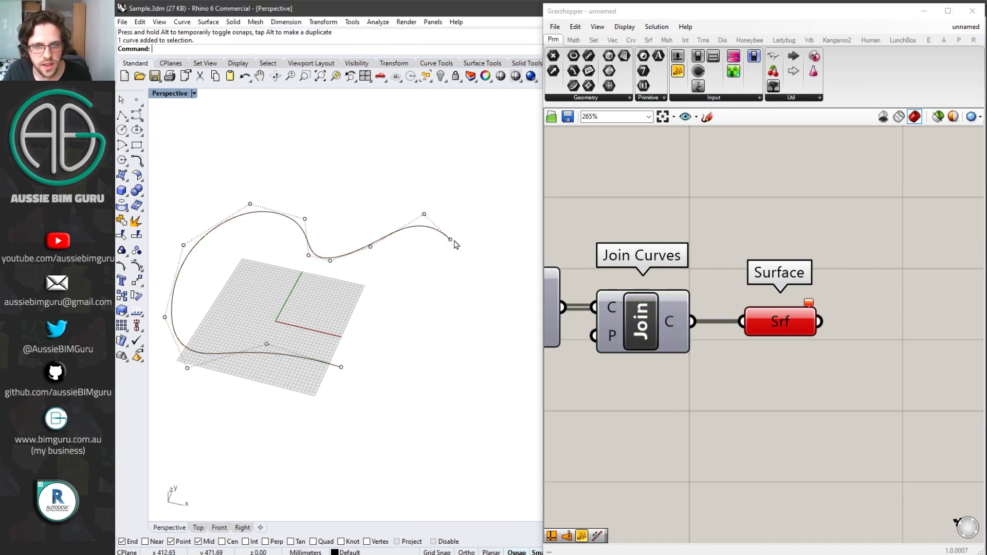
left_click(448, 237)
left_click_drag(425, 215, 411, 215)
key("ctrl+z")
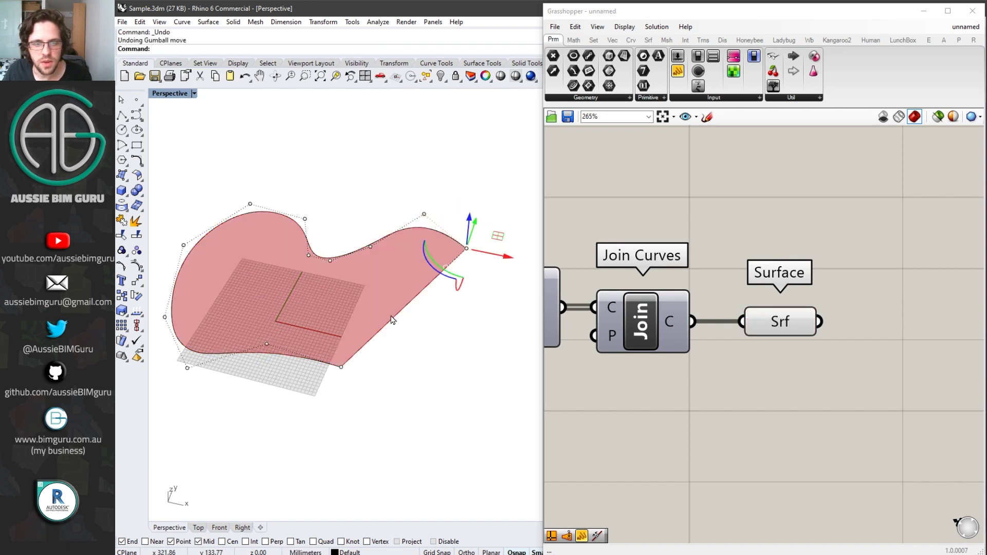
- Try dragging the bottom and top control points, then cancel both edits
left_click(343, 368)
mouse_move(343, 368)
left_mouse_down()
mouse_move(364, 396)
mouse_move(330, 368)
left_mouse_up()
key("Escape")
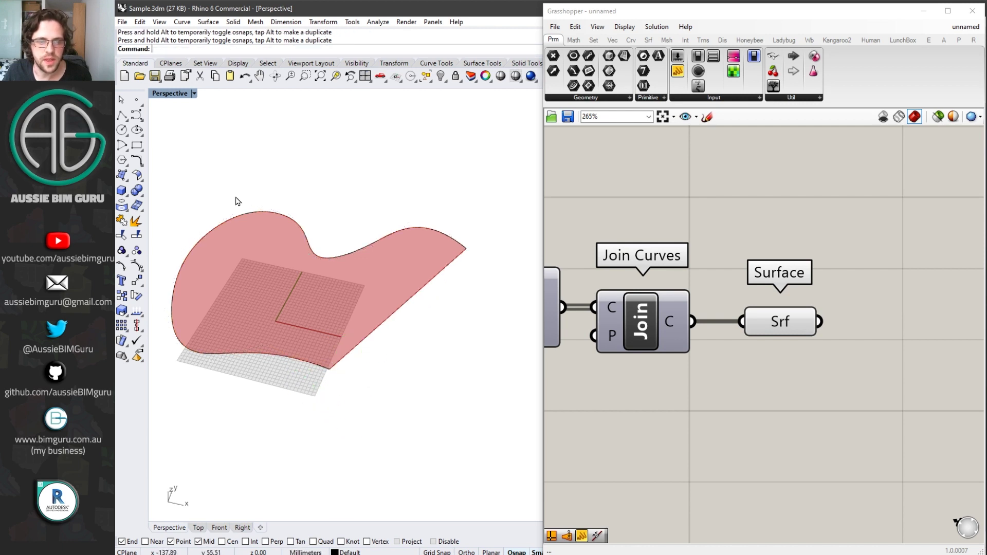
left_click(246, 220)
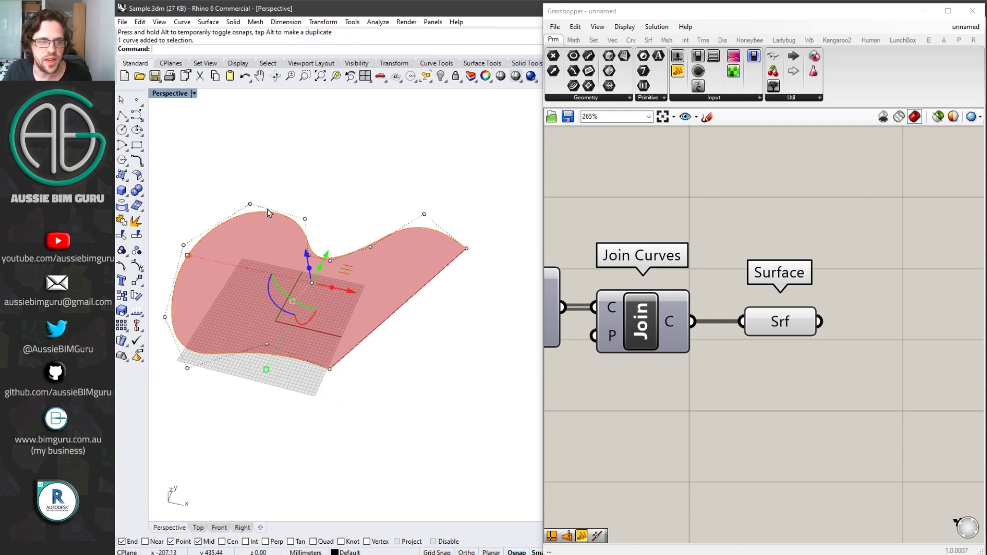
mouse_move(247, 220)
left_mouse_down()
mouse_move(254, 154)
mouse_move(245, 219)
left_mouse_up()
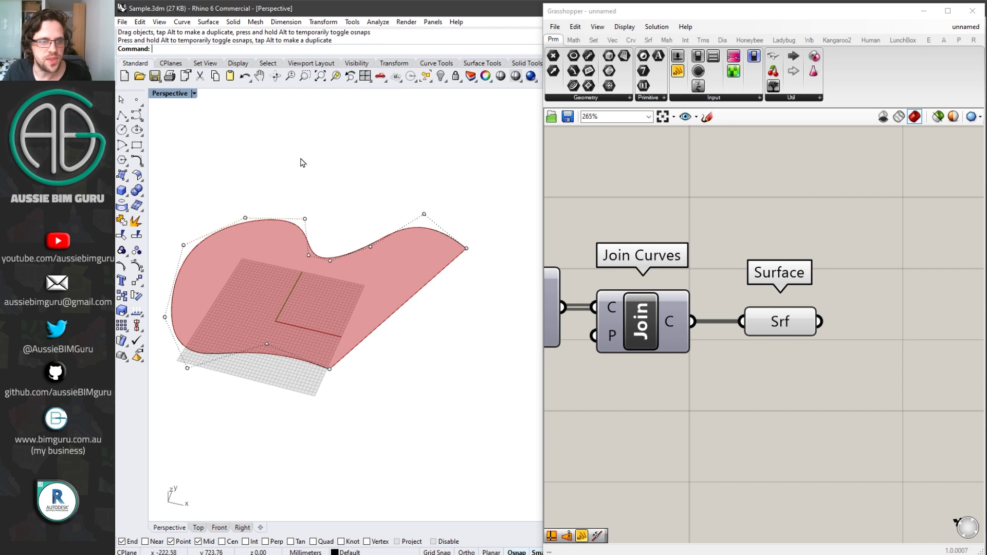
key("Escape")
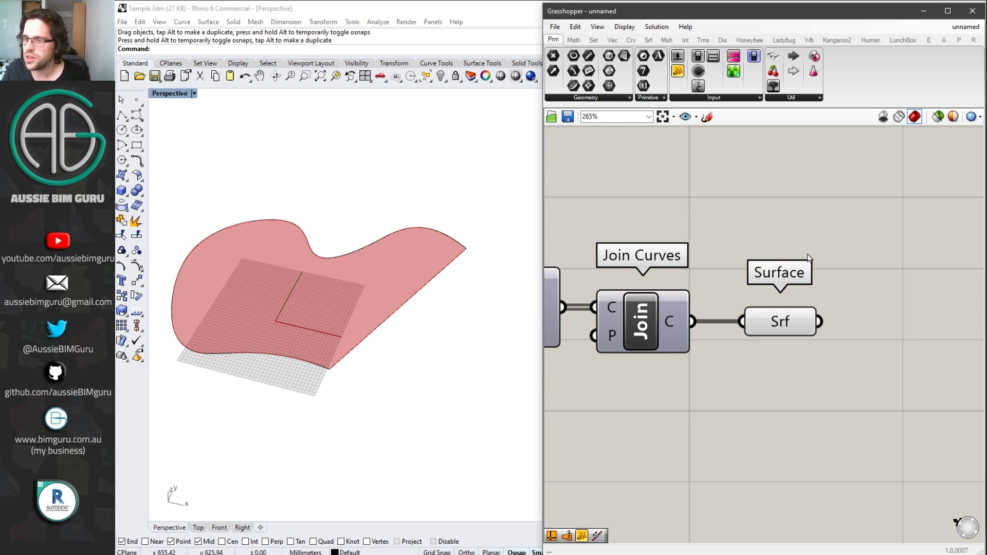
right_click_drag(808, 257, 641, 246)
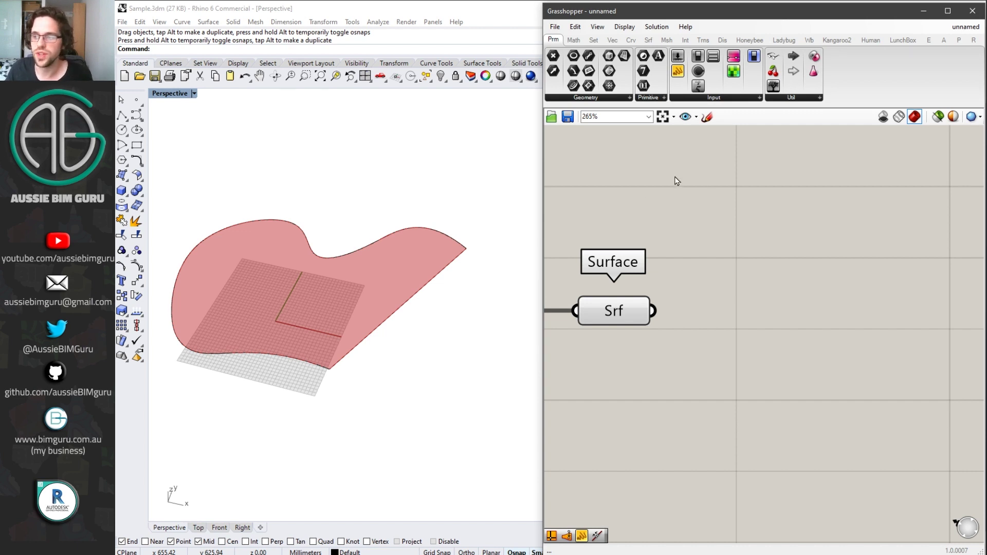
- Add a Bounding Box fed by the surface and hide the Surface preview
double_click(618, 216)
type("bounding")
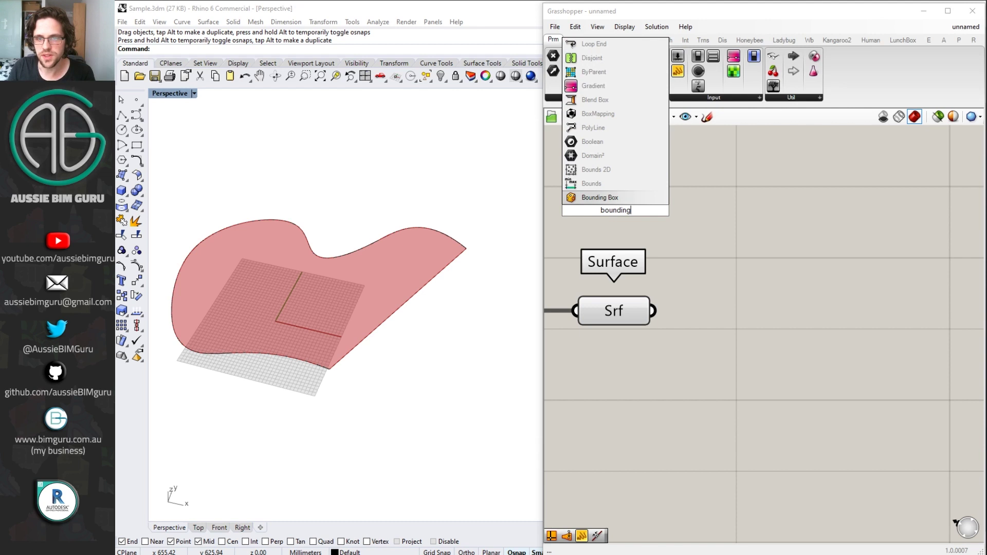
key("Return")
left_click_drag(634, 216, 801, 248)
left_click_drag(652, 311, 767, 314)
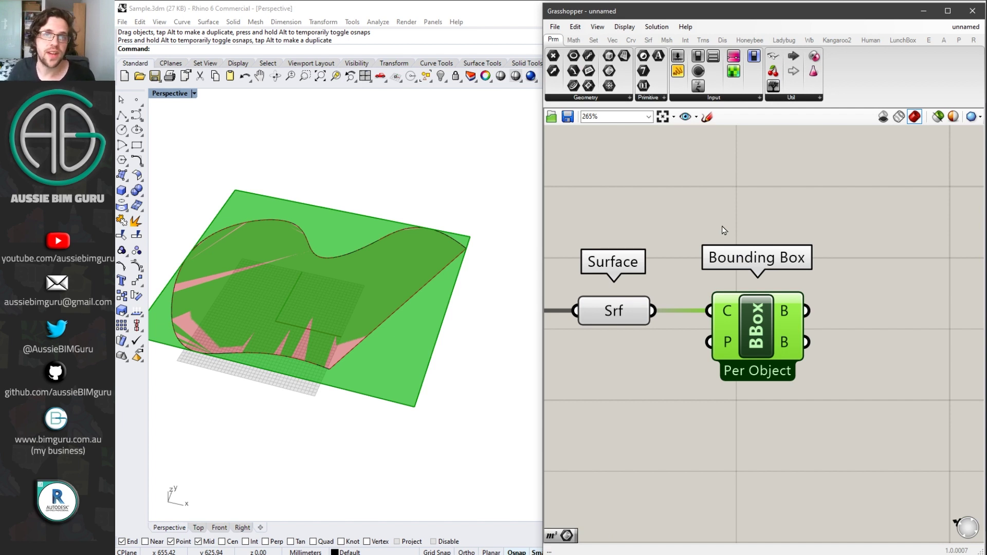
left_click(609, 311)
right_click(609, 310)
left_click(663, 327)
- Show the boundary curve's control points with F10 and pull one upward
left_click(656, 376)
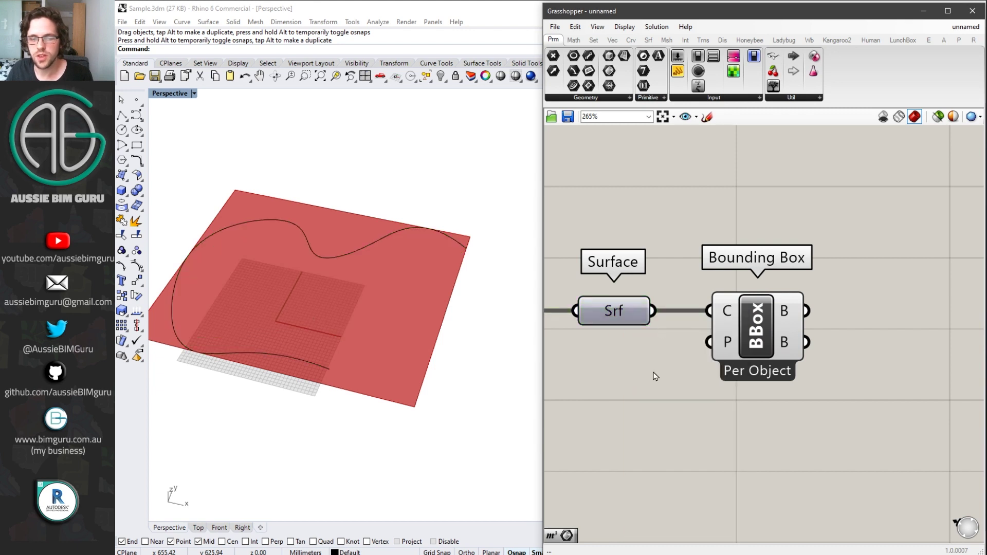
scroll(655, 376, "down", 3)
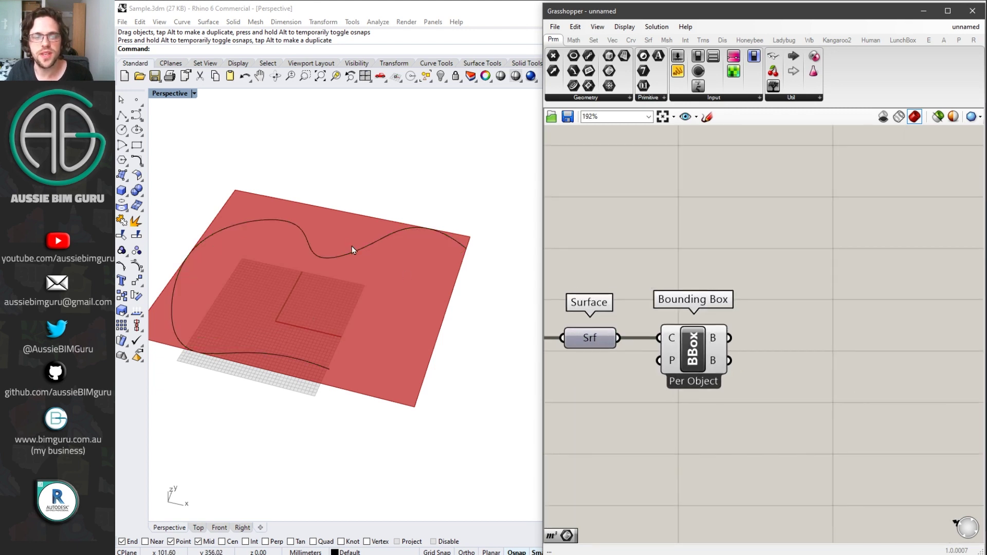
left_click(334, 255)
key("F10")
left_click(333, 254)
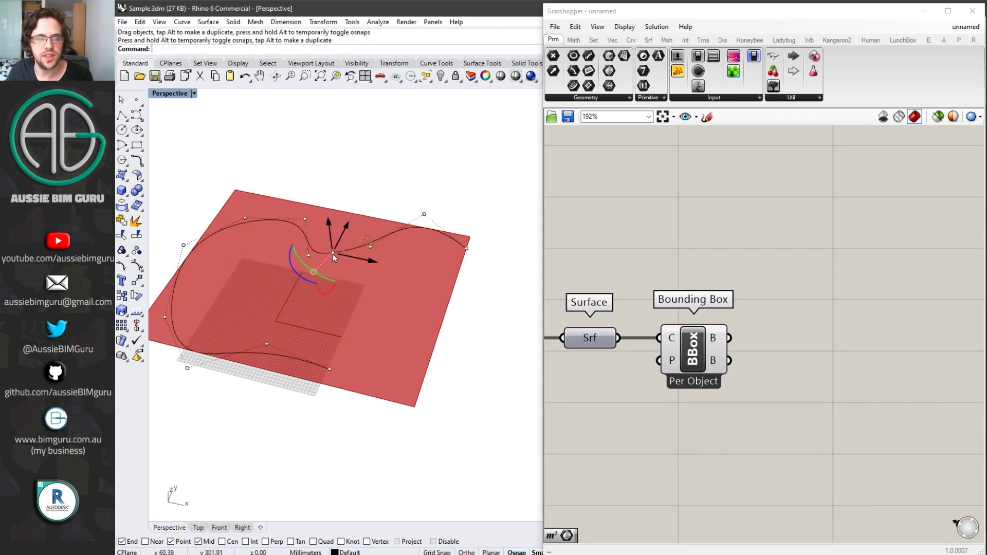
left_click_drag(332, 254, 339, 225)
- Move the curve's left control point down, then undo it
left_click(252, 219)
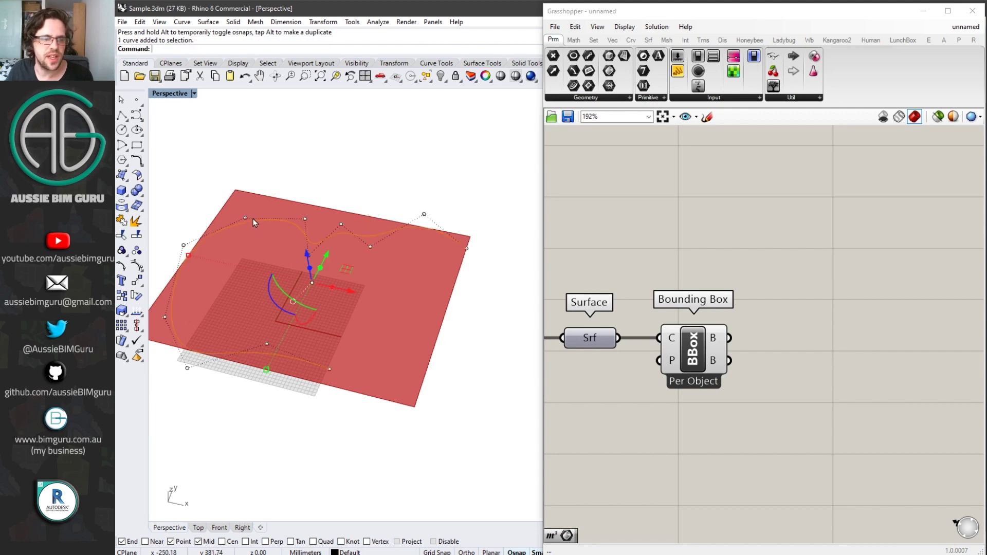
mouse_move(245, 218)
left_mouse_down()
mouse_move(254, 241)
mouse_move(250, 225)
left_mouse_up()
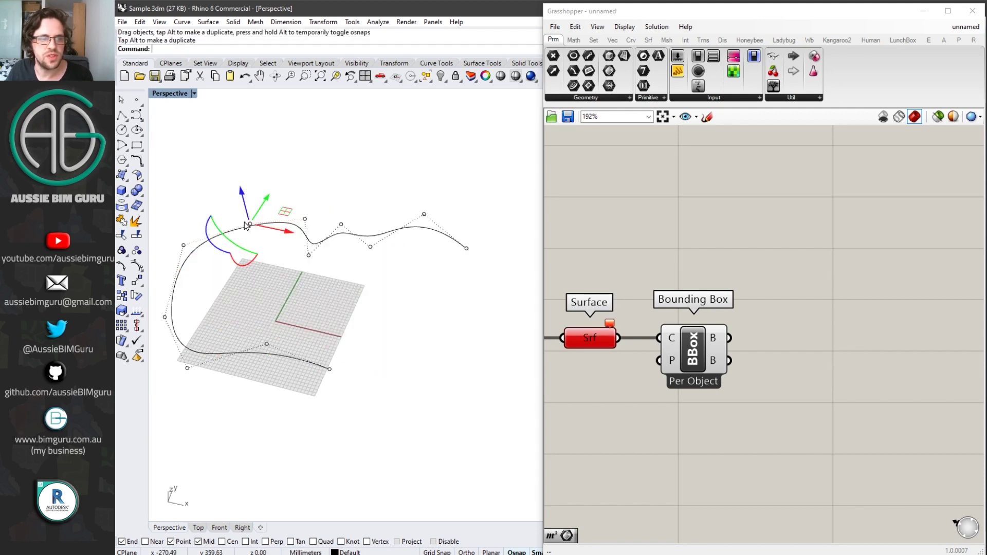
key("ctrl+z")
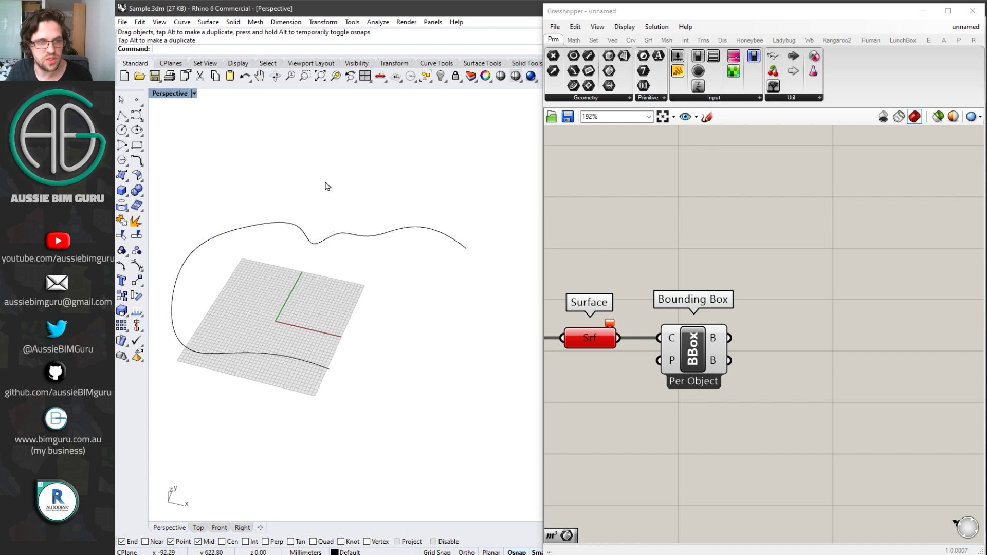
scroll(832, 215, "down", 3)
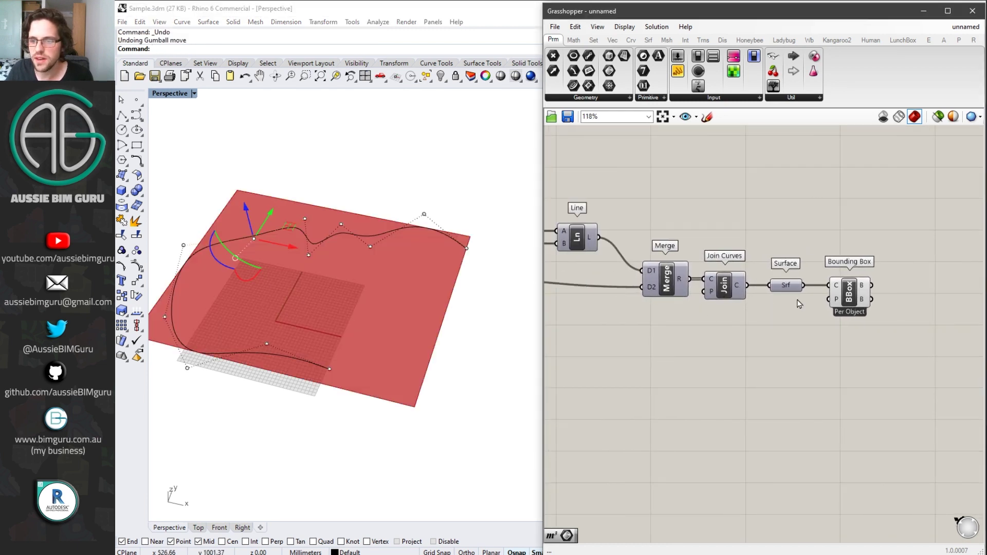
- Wire Join Curves directly into Bounding Box and delete the Surface component
left_click_drag(787, 288, 792, 334)
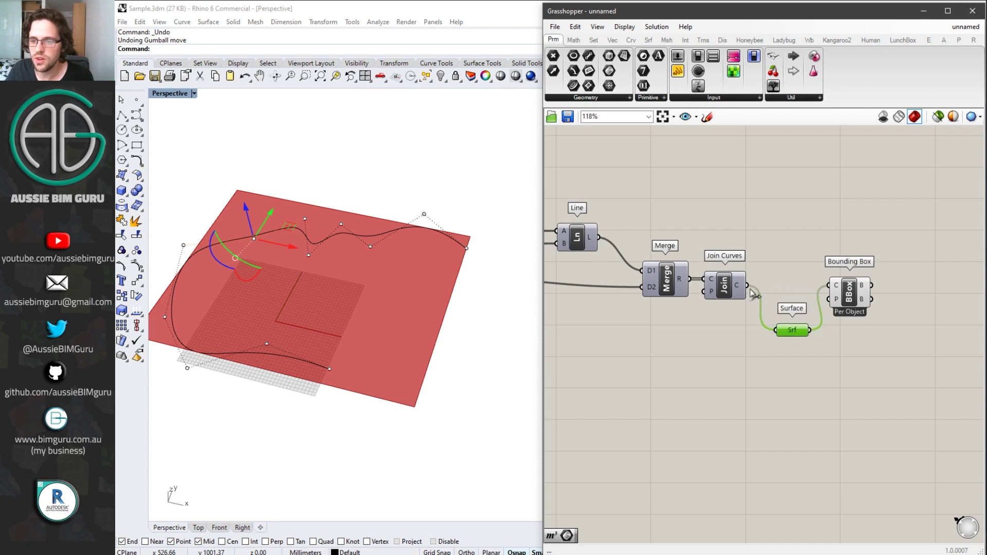
left_click_drag(752, 294, 829, 285)
left_click(780, 242)
left_click(794, 330)
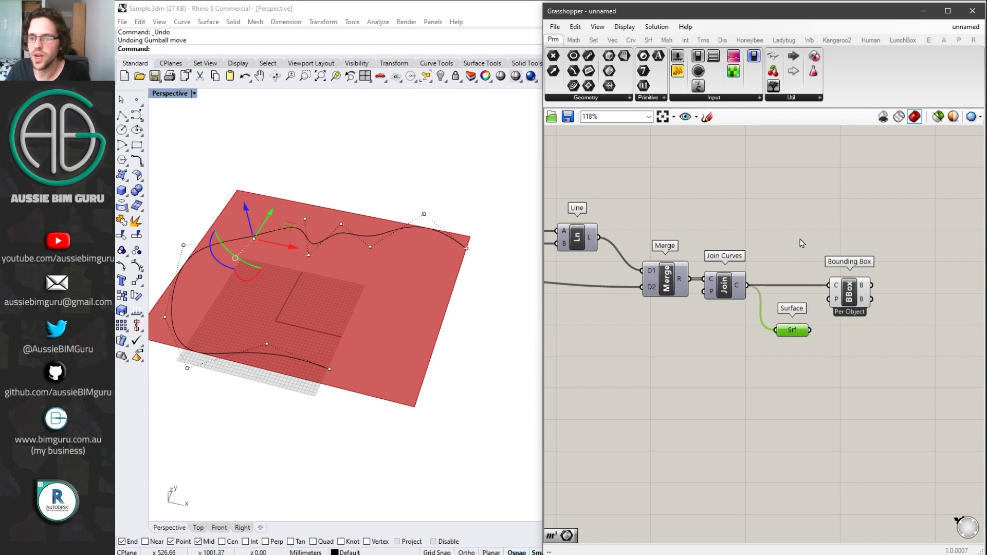
right_click_drag(802, 243, 764, 236)
key("Delete")
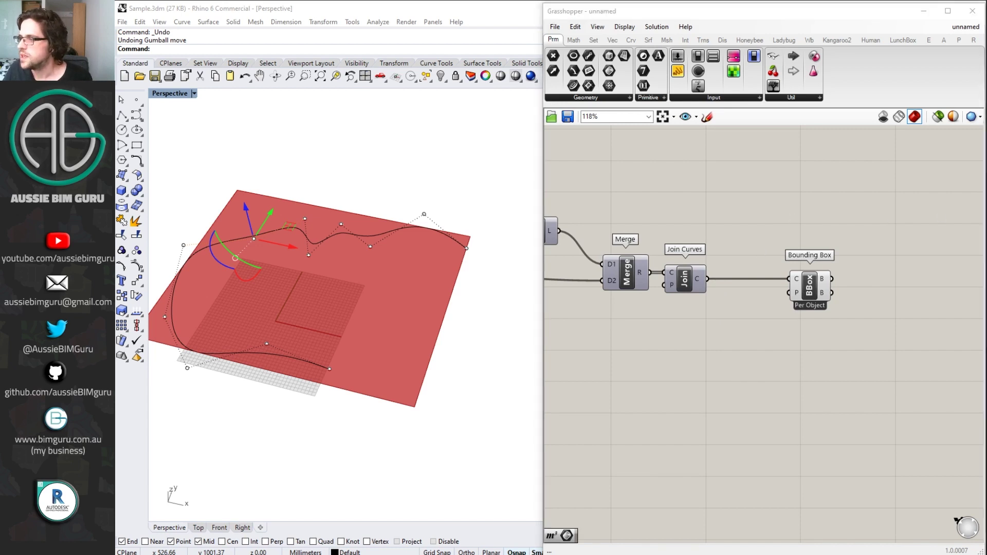
- Add a Populate 2D component using the bounding box as its region
left_click_drag(822, 283, 779, 280)
right_click_drag(856, 238, 732, 284)
left_click(720, 278)
double_click(720, 275)
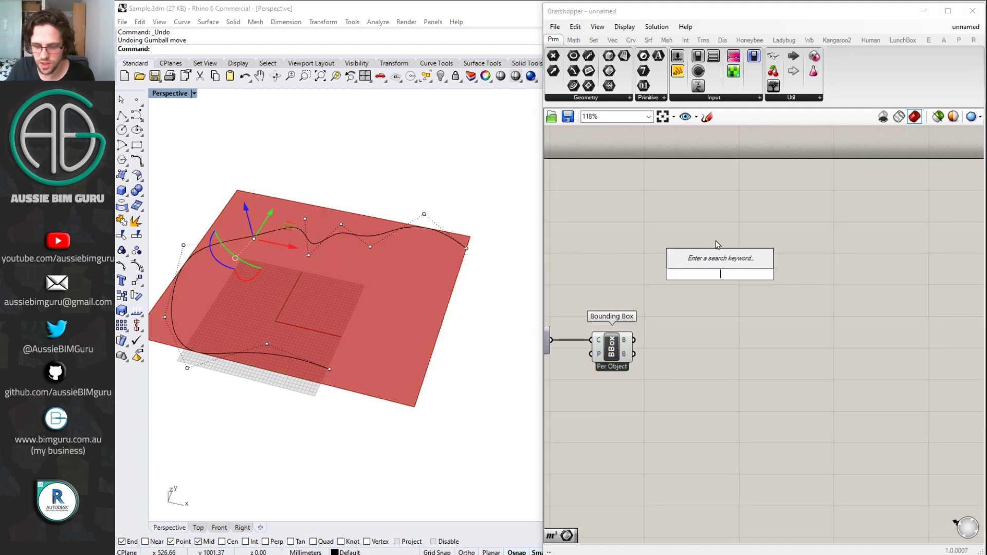
type("populate 2d")
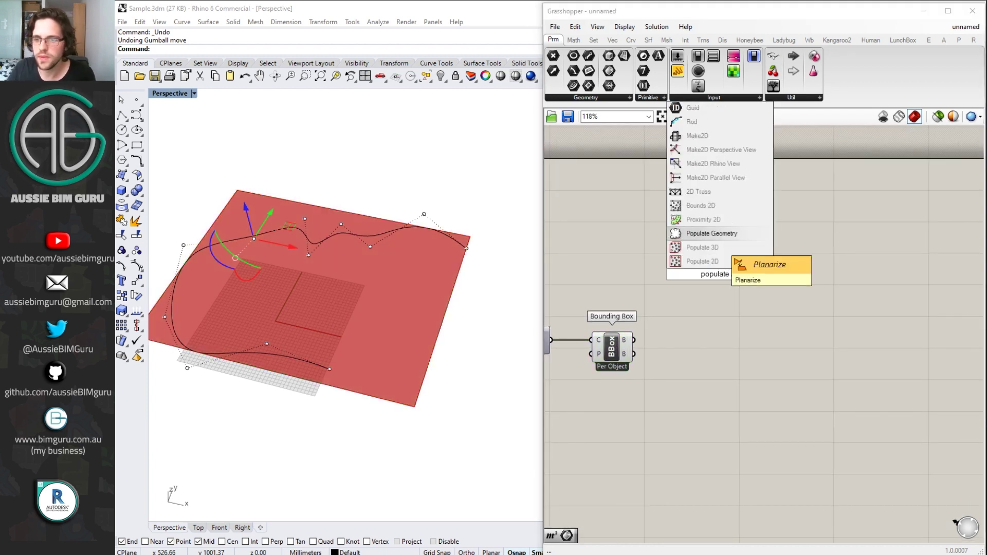
left_click(713, 267)
left_click_drag(720, 270, 768, 235)
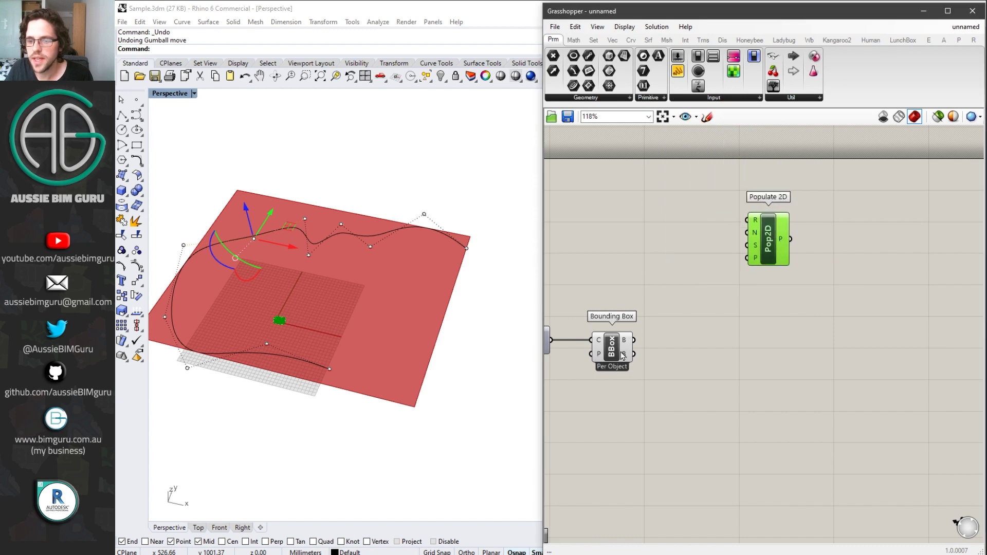
left_click_drag(635, 340, 770, 240)
left_click(689, 252)
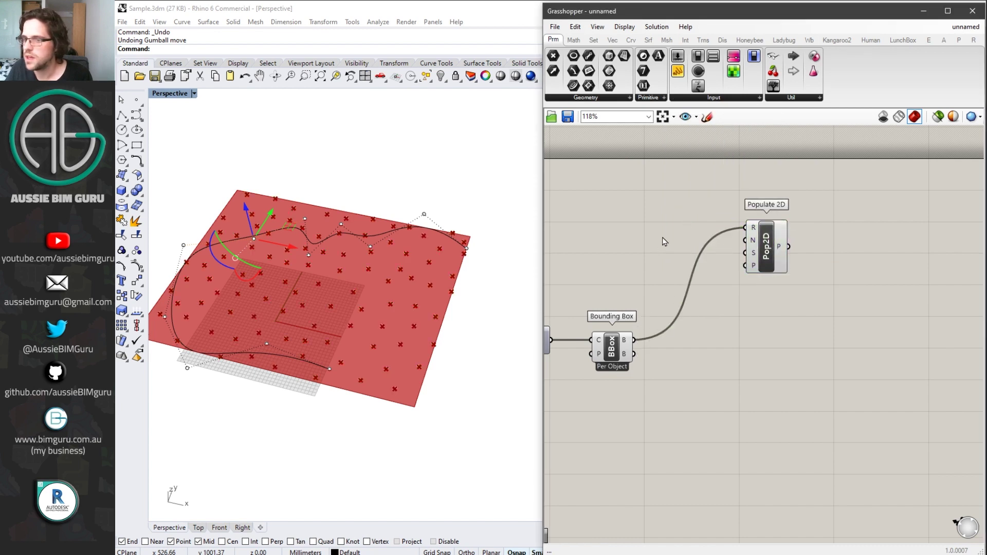
- Drive Populate 2D's point count with a Count slider set to 74
double_click(665, 241)
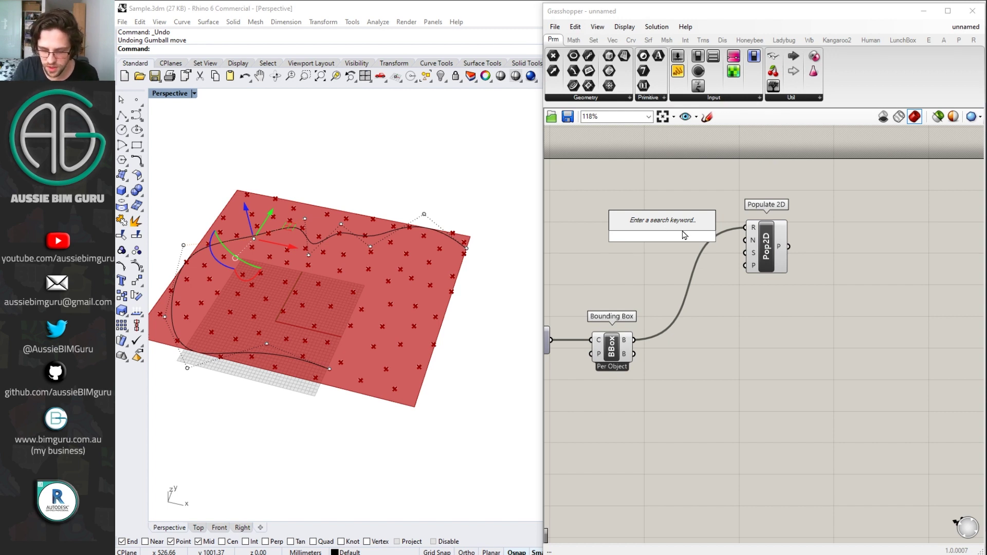
type("1<50<100")
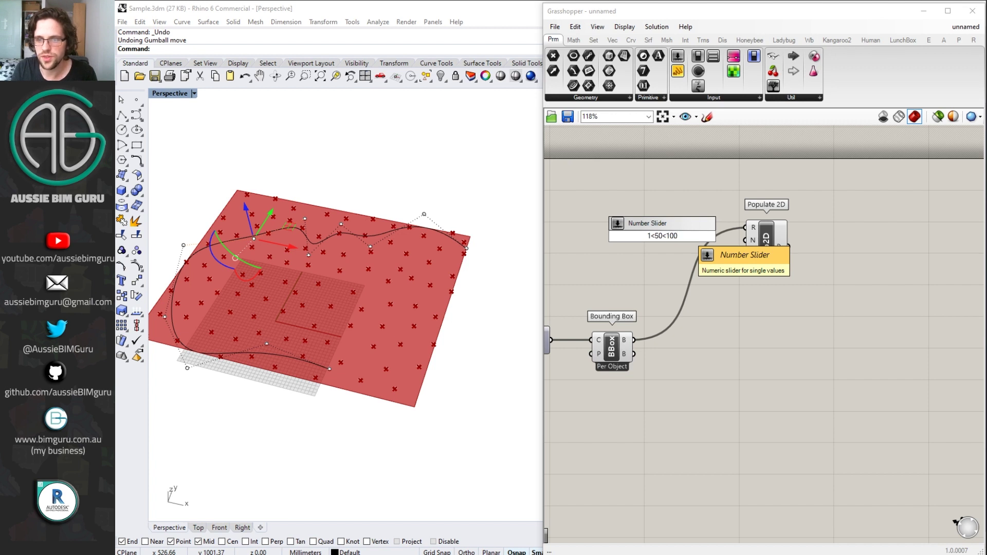
key("Return")
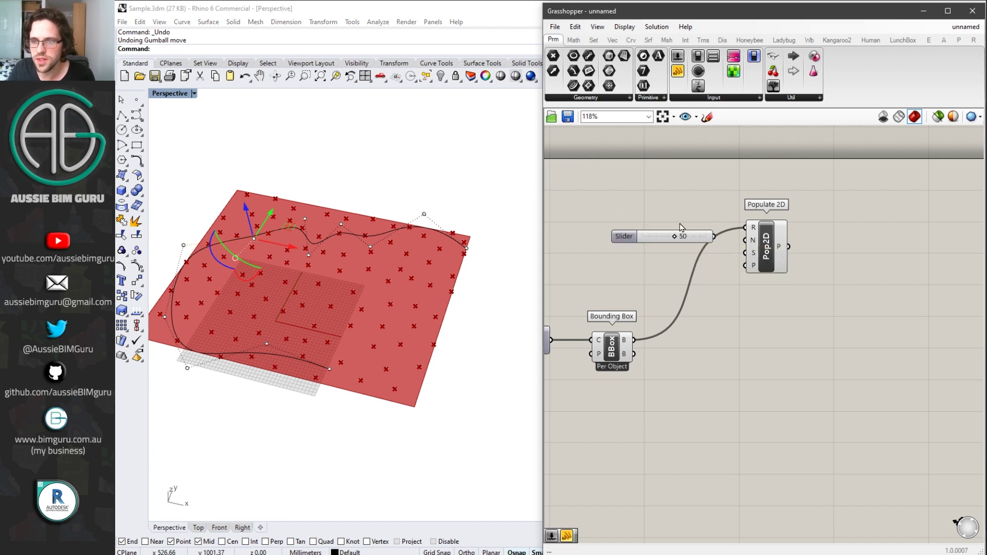
left_click_drag(714, 236, 745, 240)
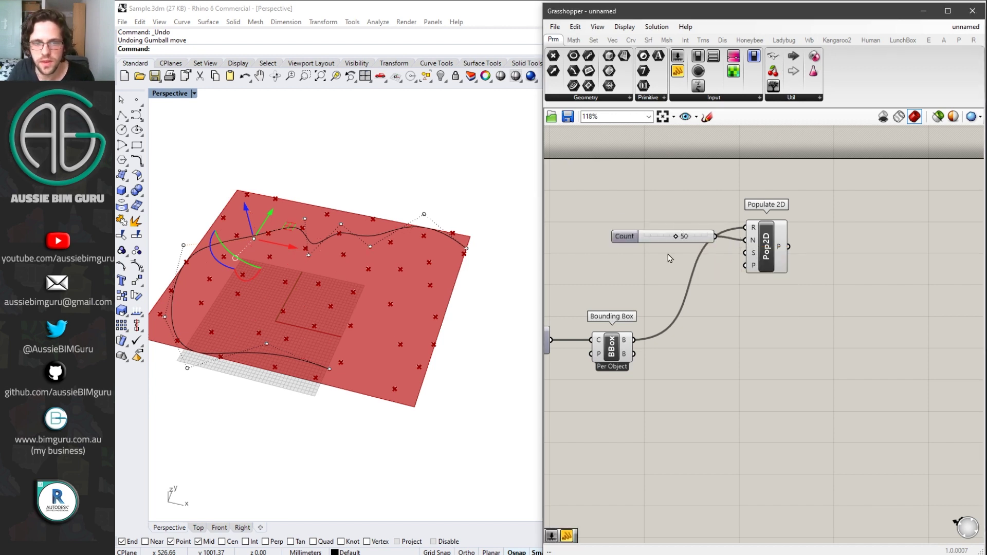
left_click_drag(640, 237, 669, 238)
left_click(677, 214)
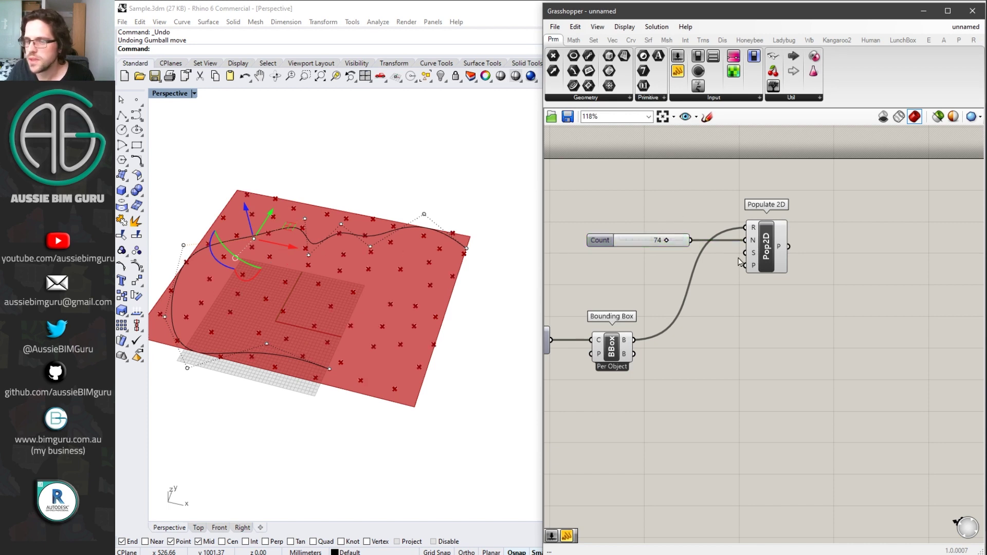
mouse_move(753, 247)
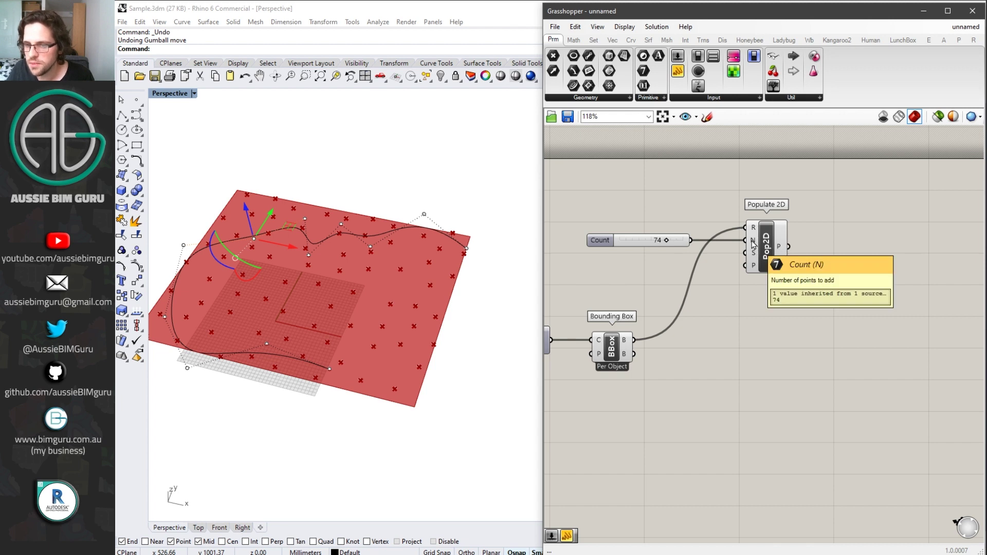
mouse_move(755, 271)
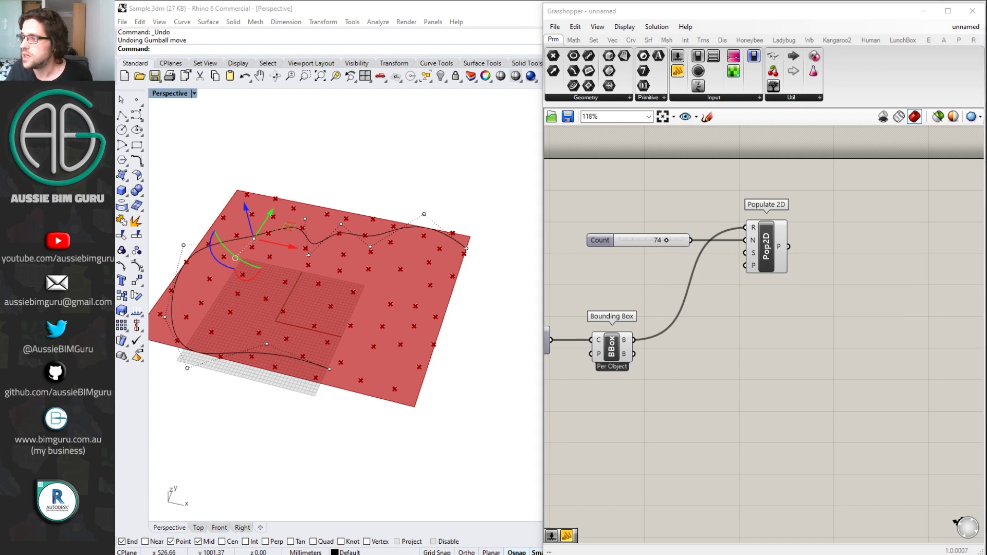
scroll(679, 267, "up", 3)
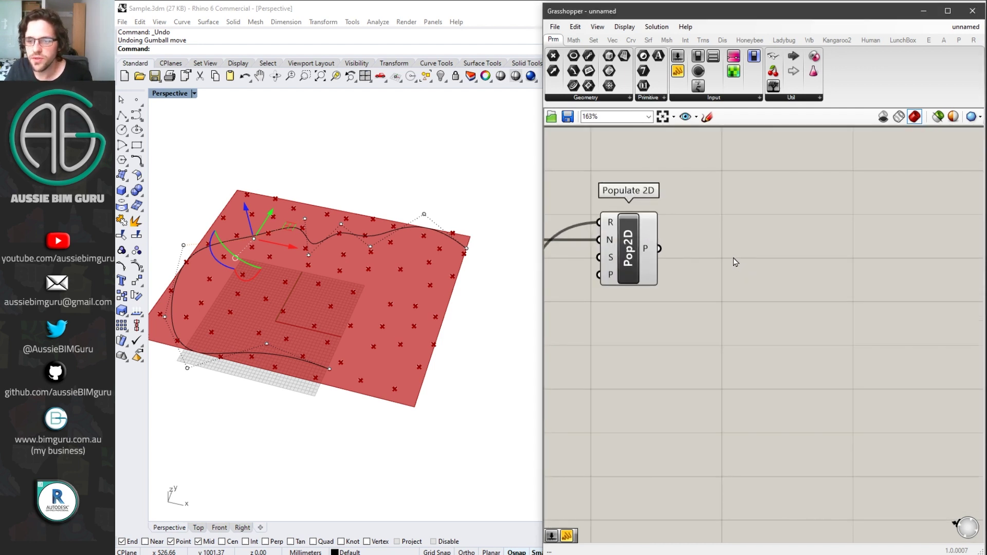
- Add a Voronoi component fed by the 74 Populate 2D points and bounded by the Bounding Box
double_click(733, 258)
type("voronoi")
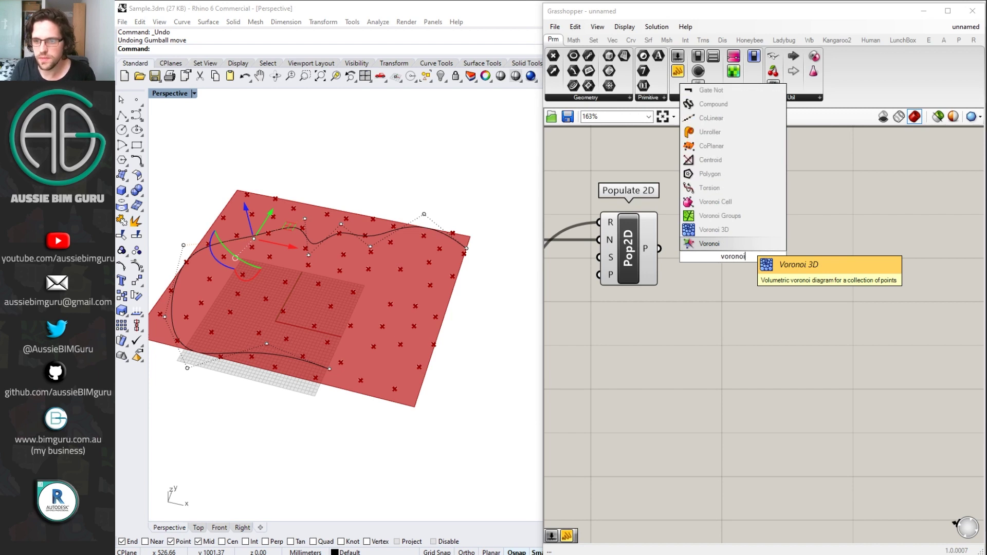
key("Return")
left_click_drag(742, 257, 783, 260)
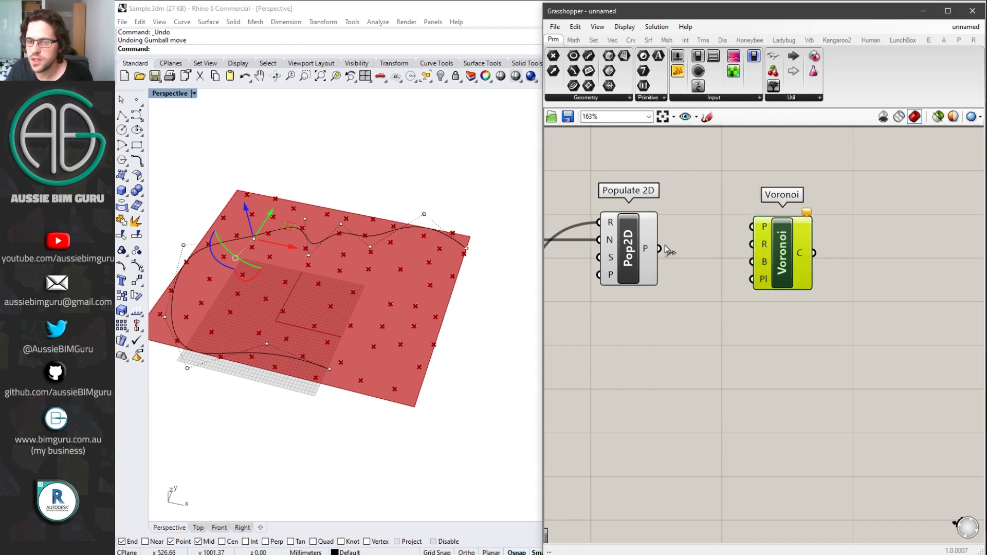
left_click_drag(659, 248, 743, 233)
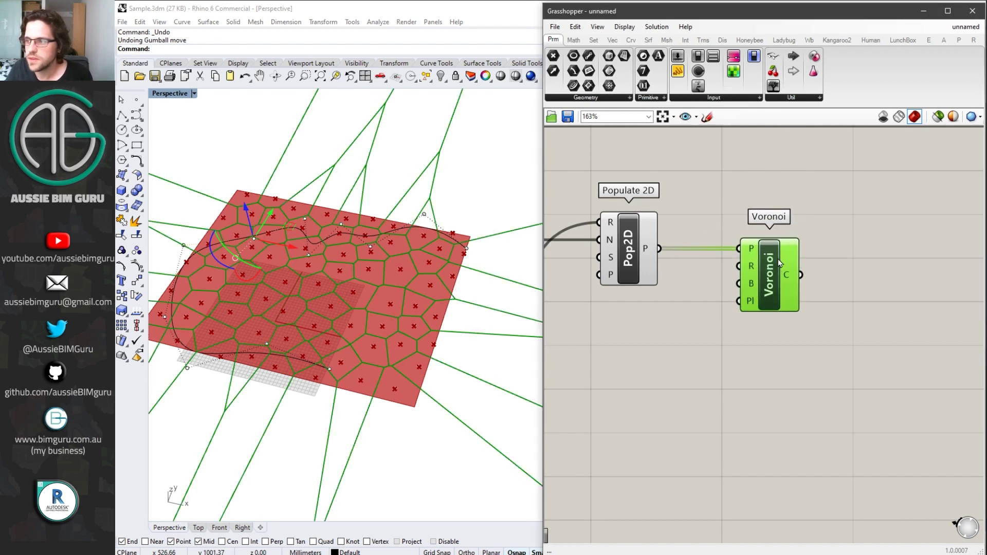
right_click_drag(702, 288, 836, 254)
left_click_drag(876, 251, 580, 343)
right_click_drag(416, 308, 241, 339)
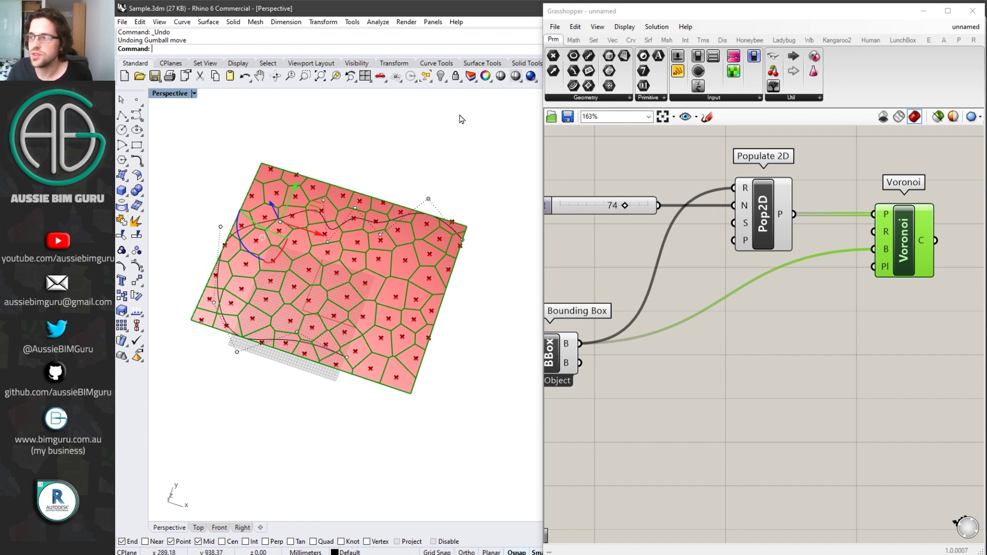
- Place an Anemone Loop Start to the right of Voronoi and feed the Voronoi cells into D0
left_click(829, 321)
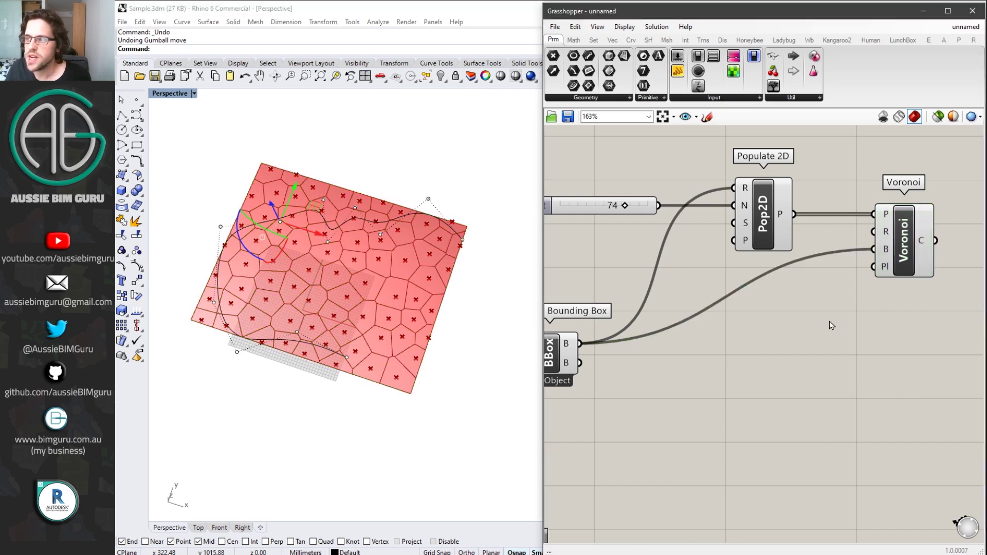
right_click_drag(829, 320, 792, 332)
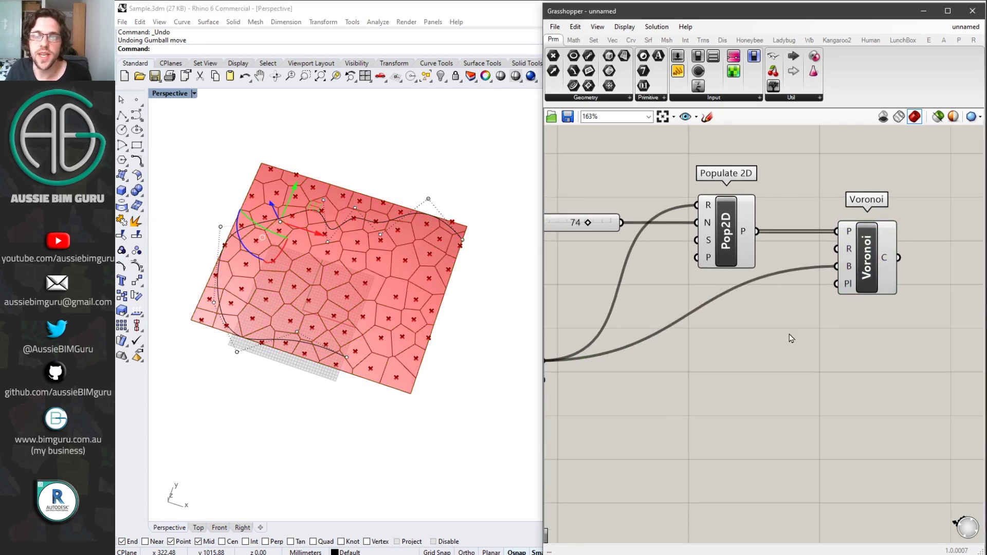
right_click_drag(791, 338, 649, 380)
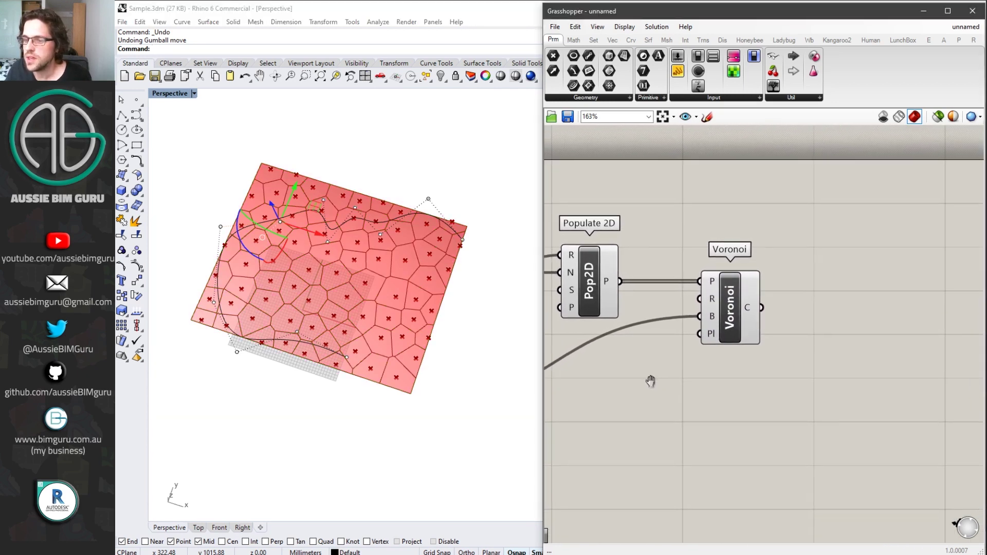
double_click(843, 309)
type("larger")
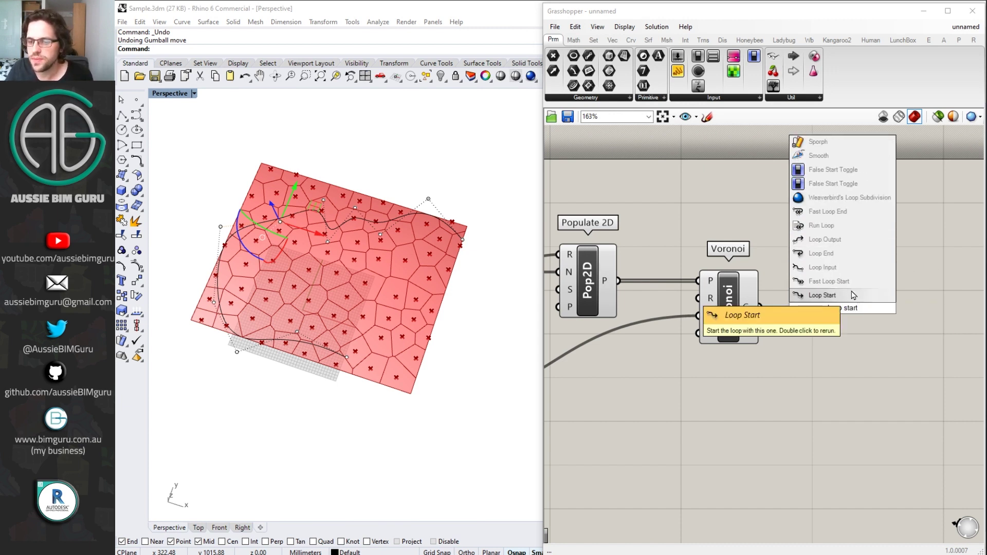
left_click(827, 296)
right_click_drag(848, 315, 777, 295)
left_click_drag(778, 296, 852, 284)
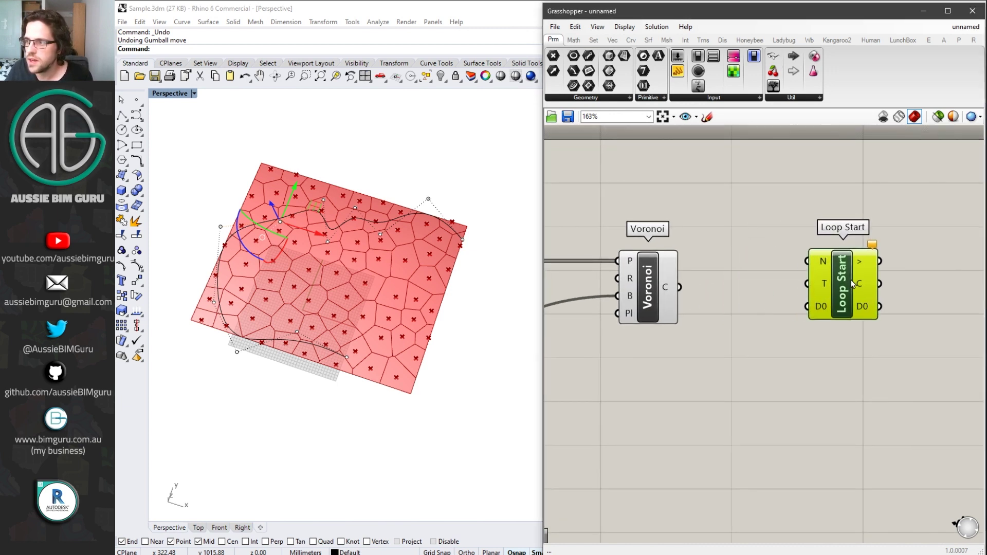
left_click(766, 188)
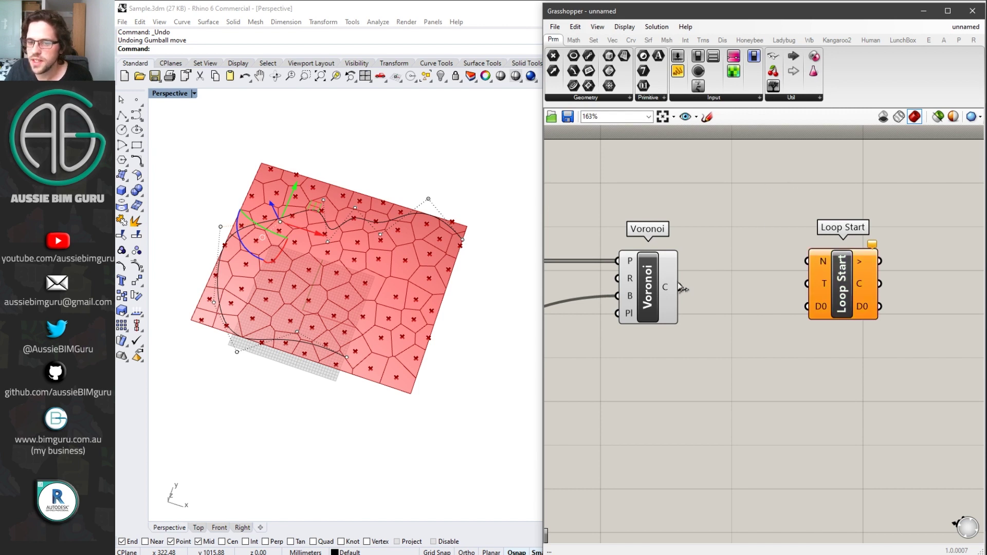
left_click_drag(679, 287, 807, 306)
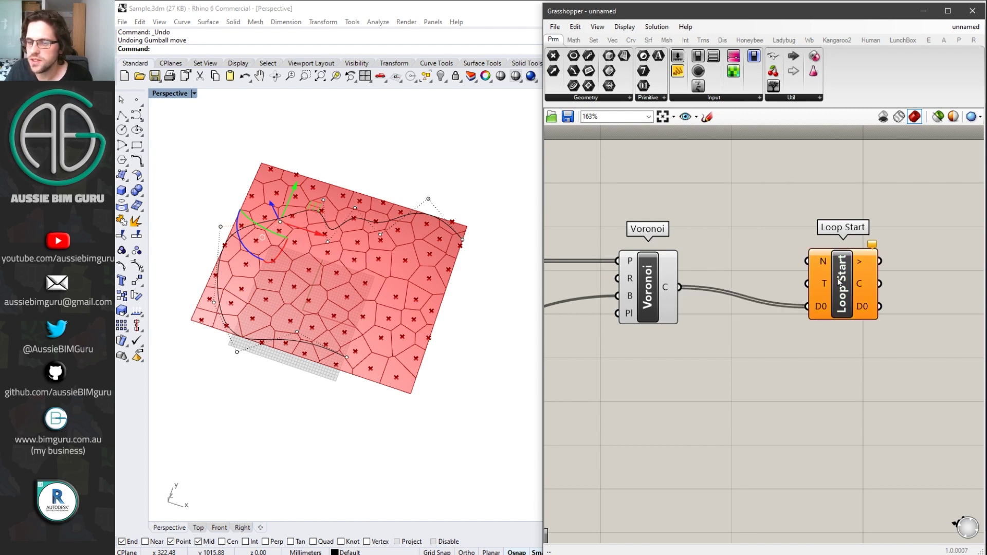
mouse_move(846, 276)
left_mouse_down()
mouse_move(807, 297)
mouse_move(845, 274)
left_mouse_up()
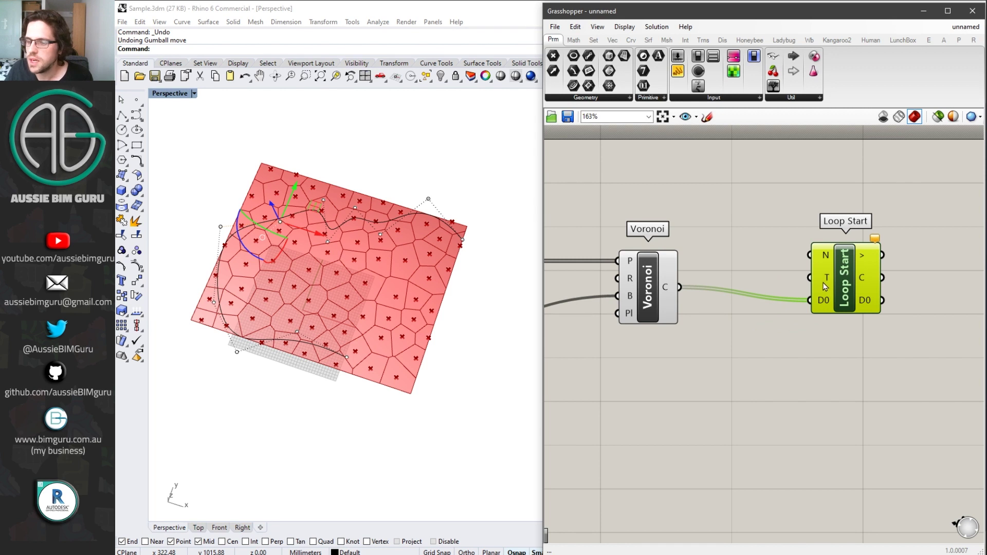
mouse_move(825, 286)
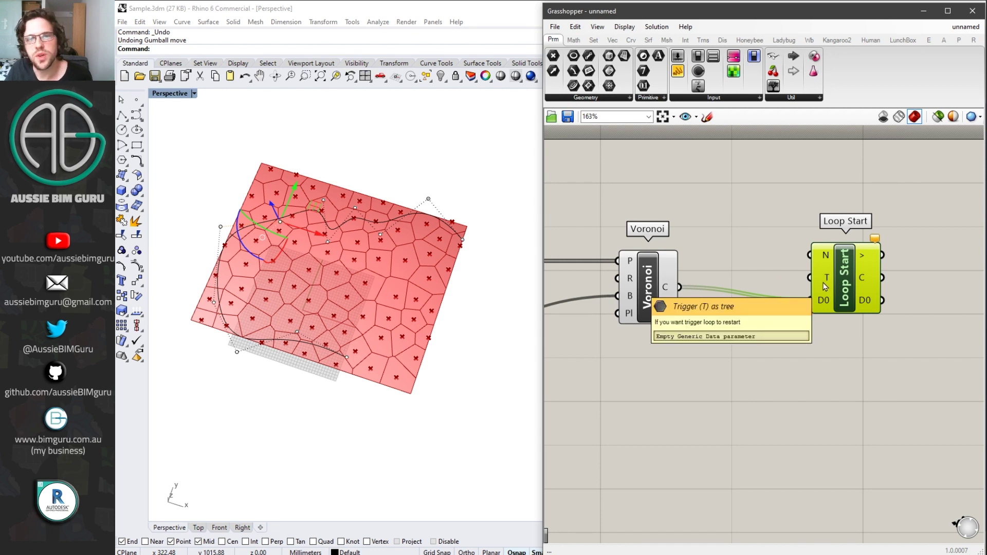
- Add a Button below Voronoi as the Loop Start trigger
double_click(713, 225)
type("butt")
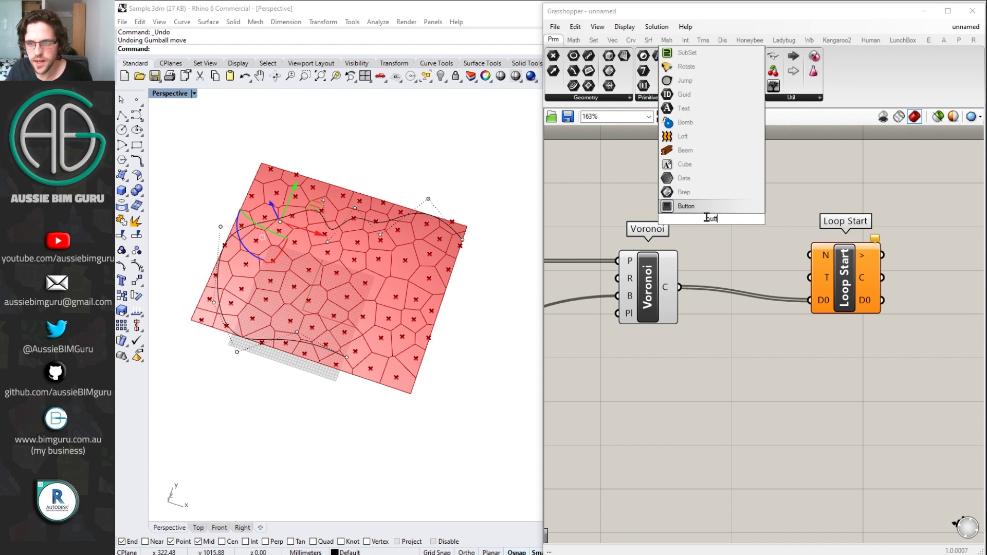
key("Return")
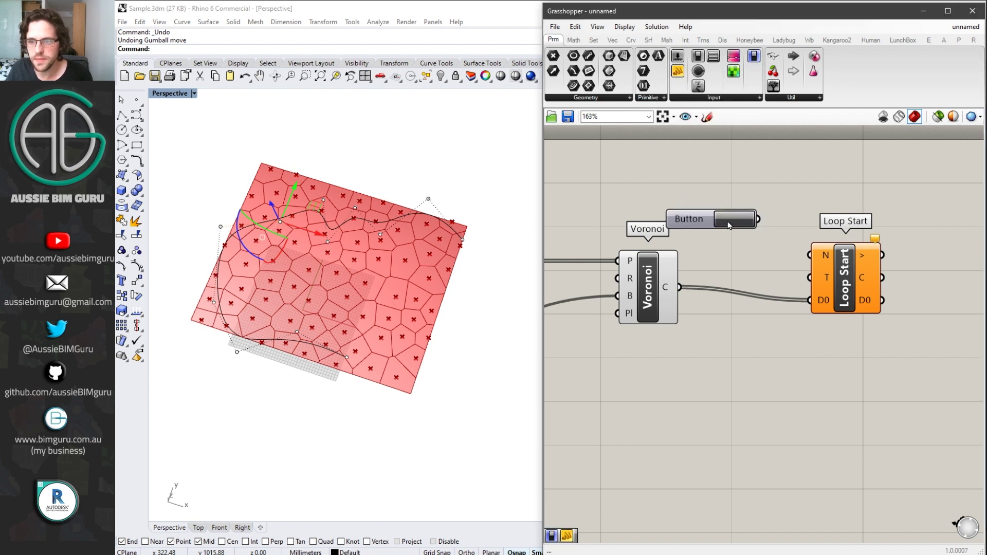
left_click_drag(686, 220, 640, 342)
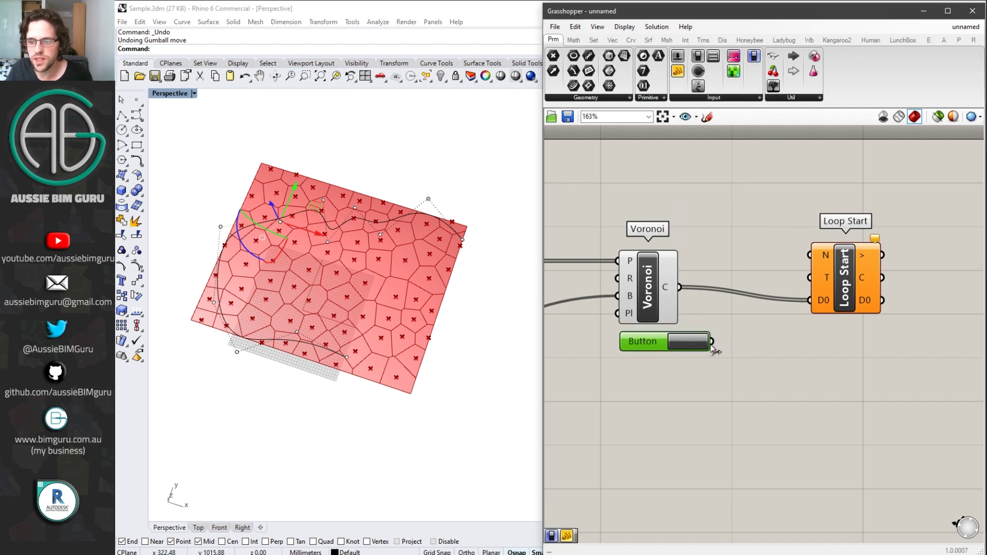
left_click_drag(713, 350, 842, 280)
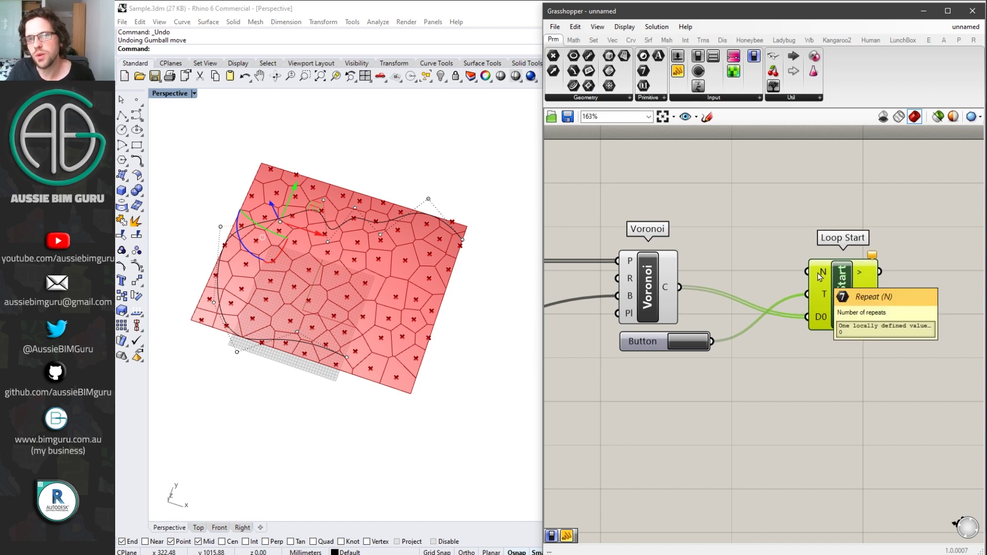
- Create a 1<50<100 number slider and wire it into Loop Start's repeat count N
double_click(744, 229)
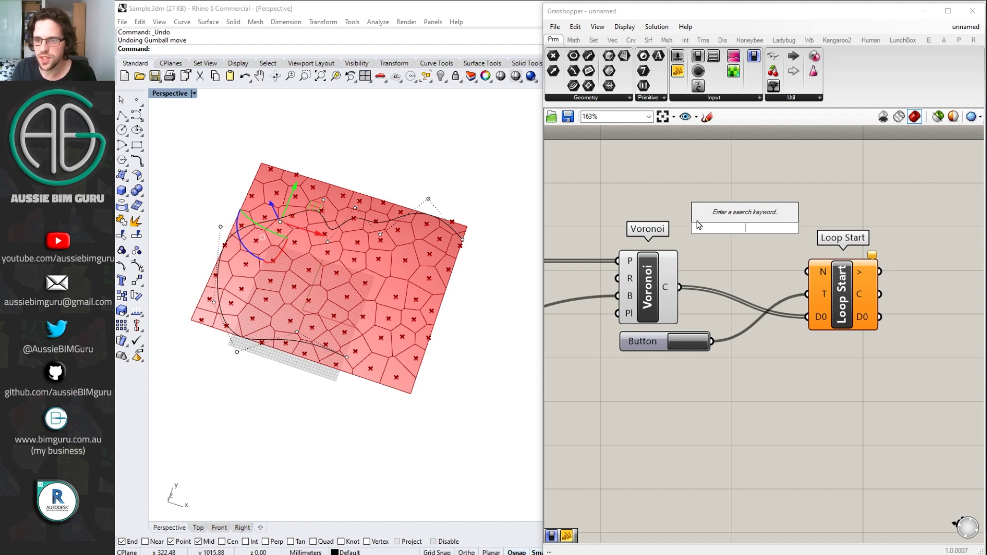
type("1")
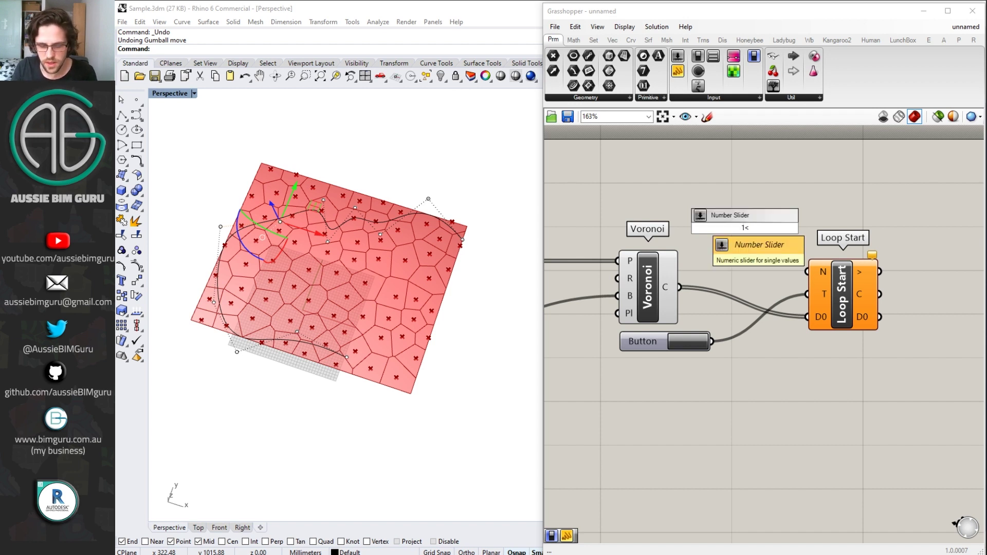
type("<50<100")
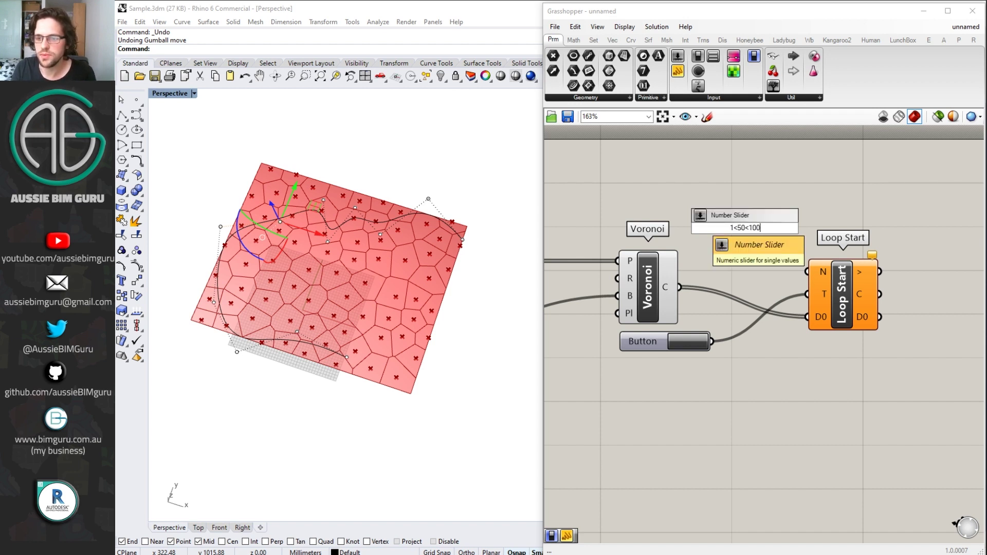
key("Return")
left_click_drag(638, 211, 596, 194)
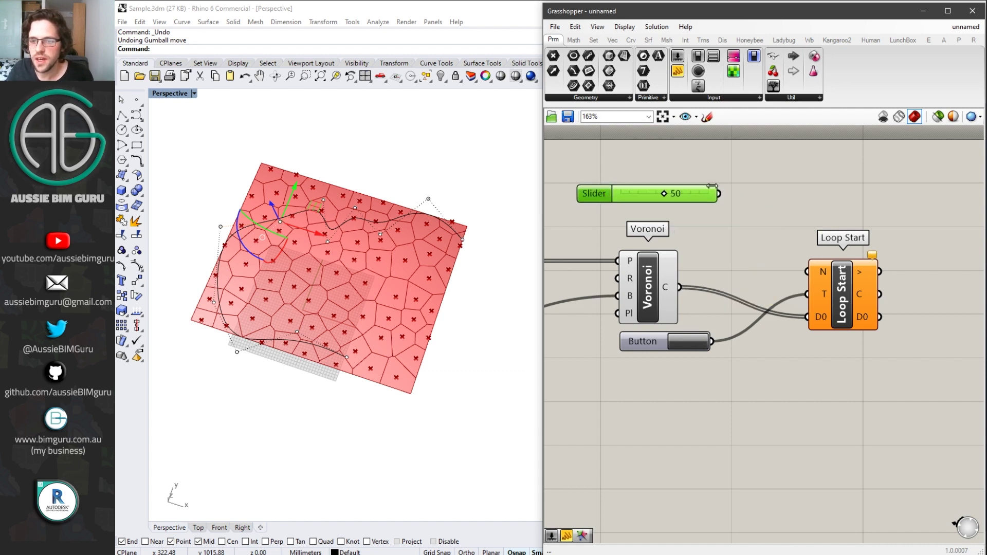
left_click_drag(720, 196, 807, 272)
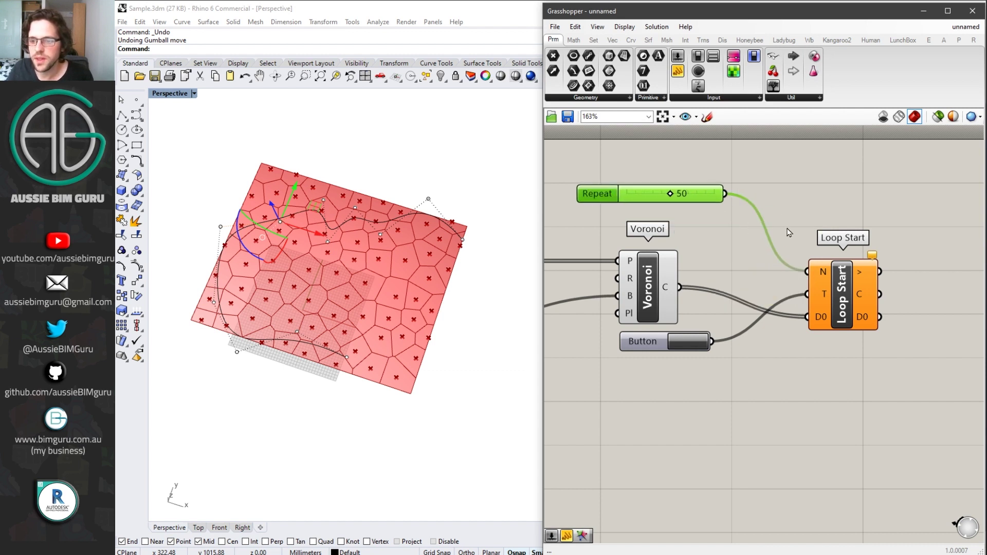
right_click_drag(854, 249, 771, 245)
left_click_drag(769, 294, 774, 264)
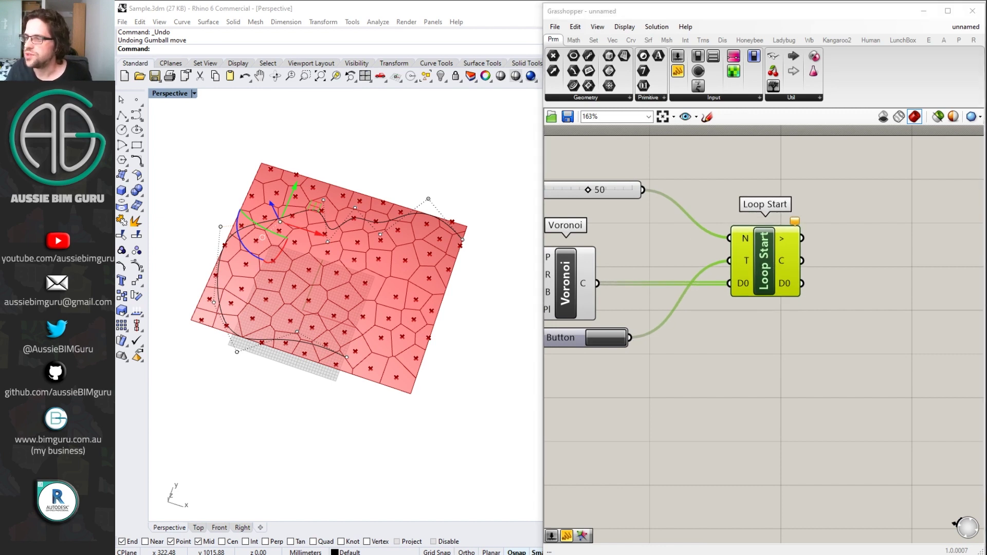
- Add an Area component taking the loop's data output as geometry
left_click(872, 286)
right_click_drag(835, 293, 681, 276)
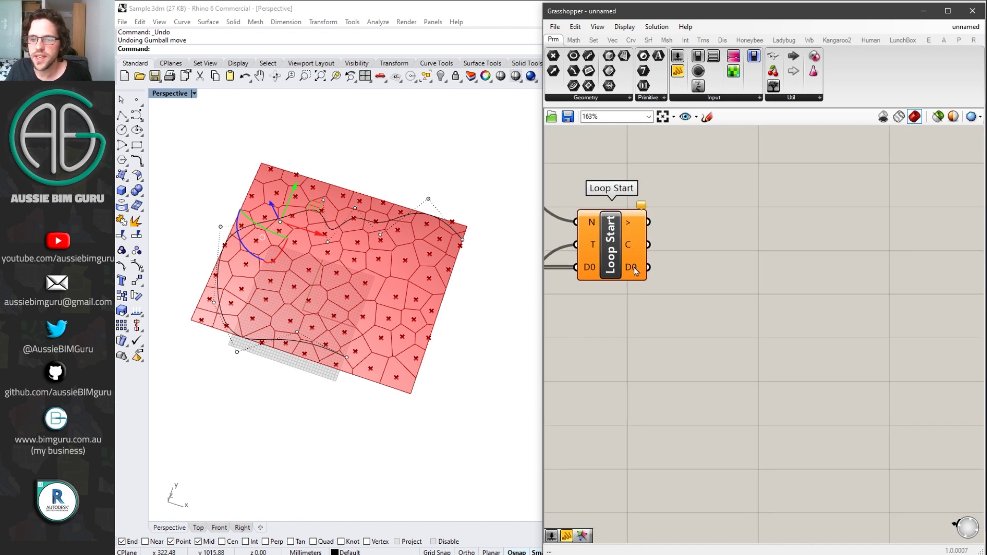
mouse_move(634, 268)
double_click(757, 273)
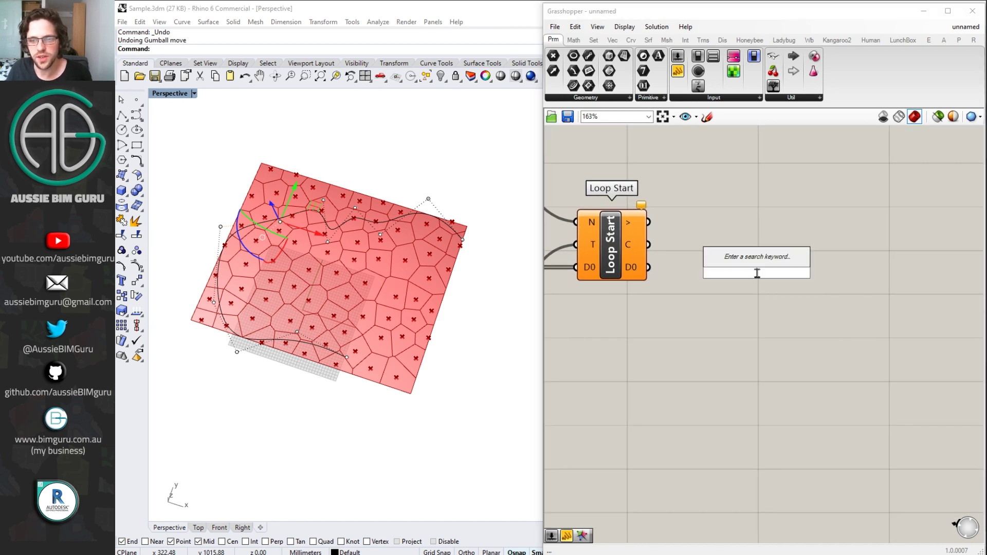
type("area")
key("Return")
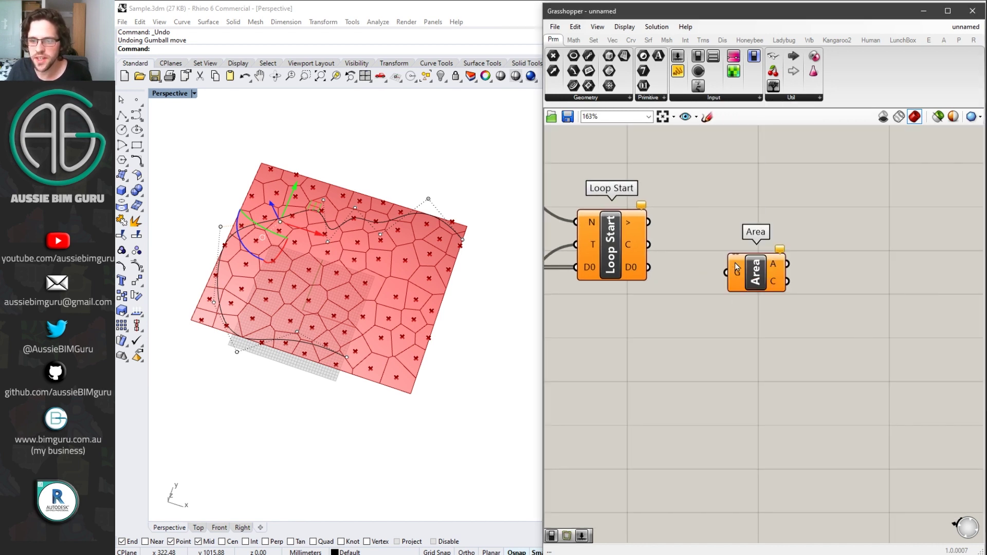
scroll(671, 278, "up", 1)
left_click_drag(644, 266, 748, 296)
left_click(826, 260)
right_click_drag(760, 252, 781, 228)
scroll(850, 242, "down", 2)
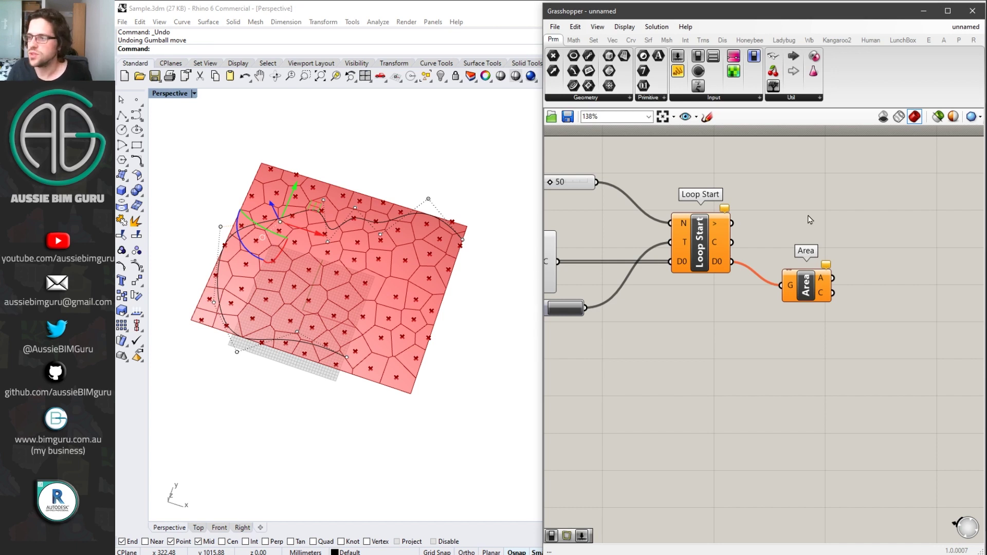
- Place a second Voronoi next to Area and feed the Area centroids into its P input
right_click_drag(833, 224, 784, 242)
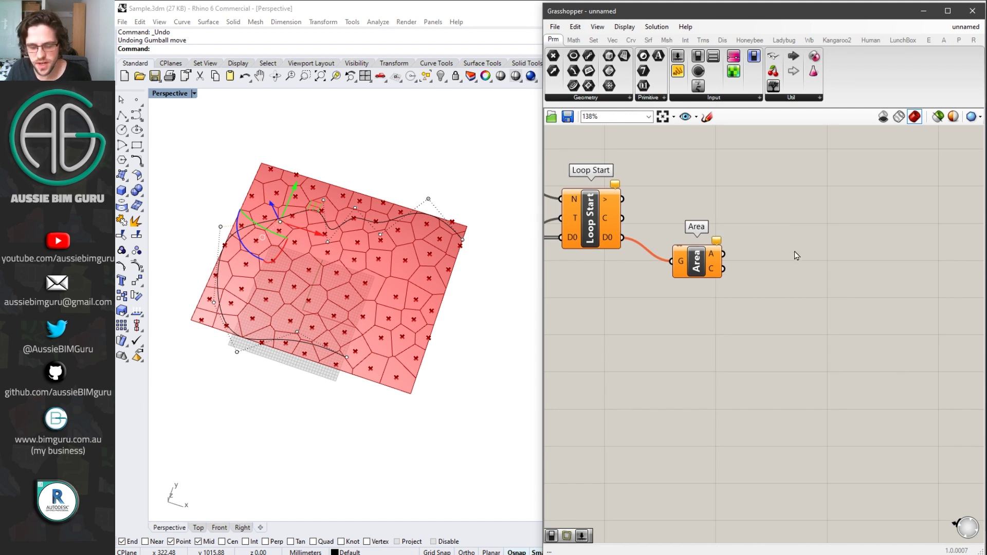
double_click(796, 255)
type("voronoi")
key("Return")
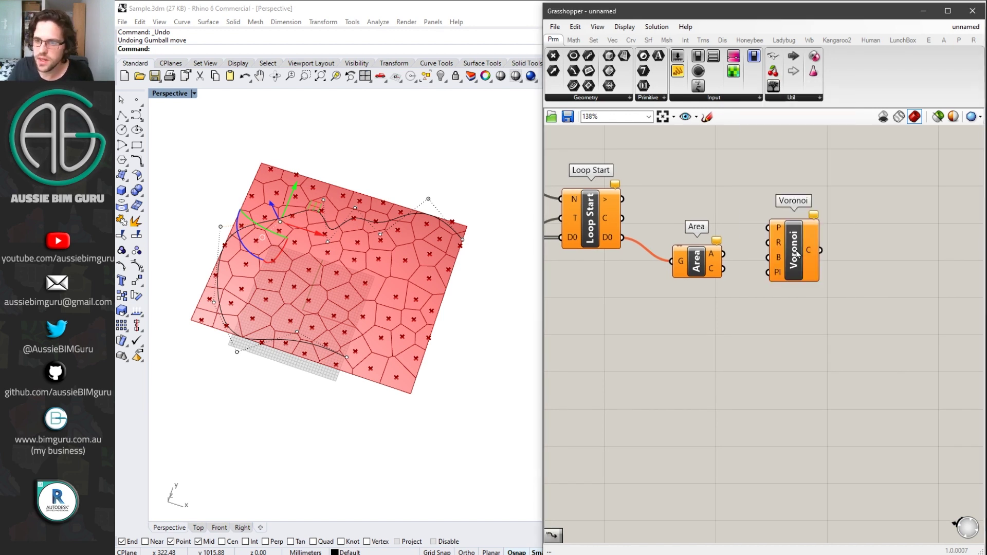
left_click_drag(799, 251, 840, 265)
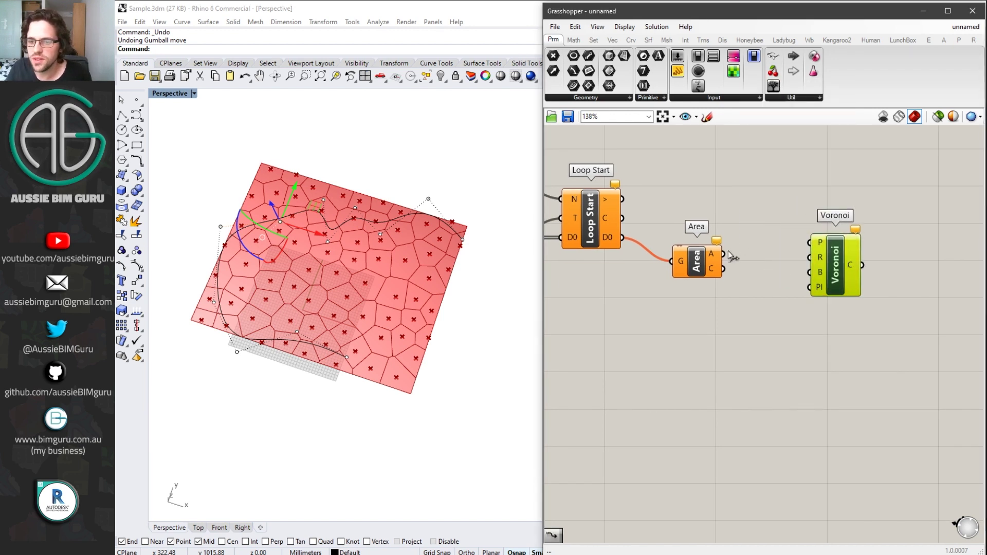
left_click_drag(725, 269, 810, 242)
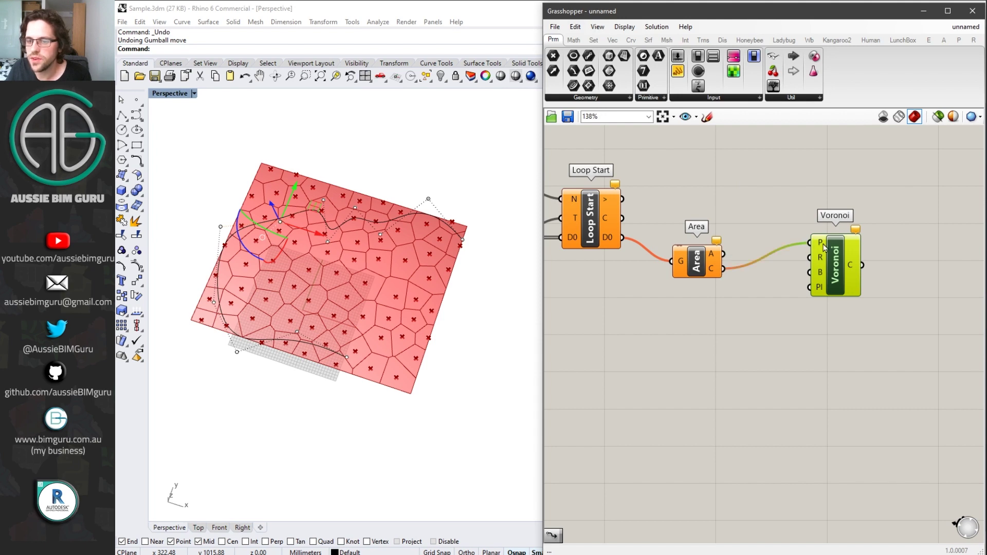
left_click_drag(835, 272, 797, 298)
- Connect the Bounding Box output to the second Voronoi's B input
left_click(697, 341)
right_click_drag(697, 340, 874, 324)
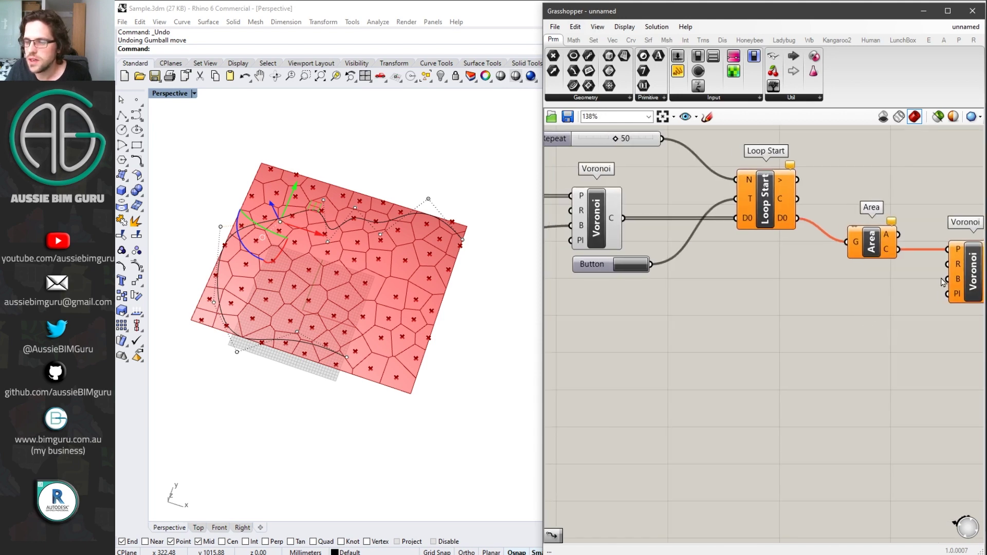
scroll(874, 324, "down", 3)
left_click_drag(933, 294, 555, 318)
right_click_drag(823, 334, 843, 287)
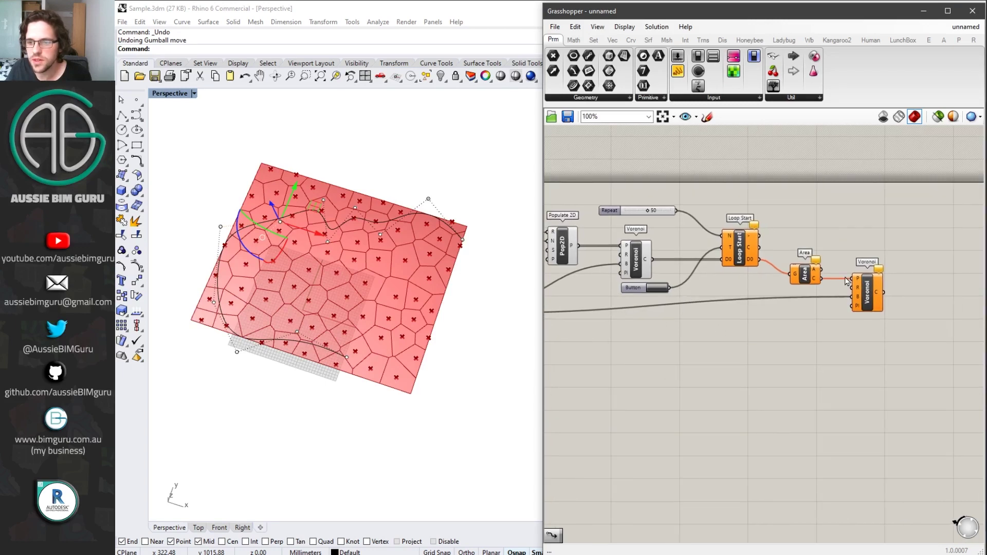
scroll(843, 288, "up", 3)
mouse_move(697, 198)
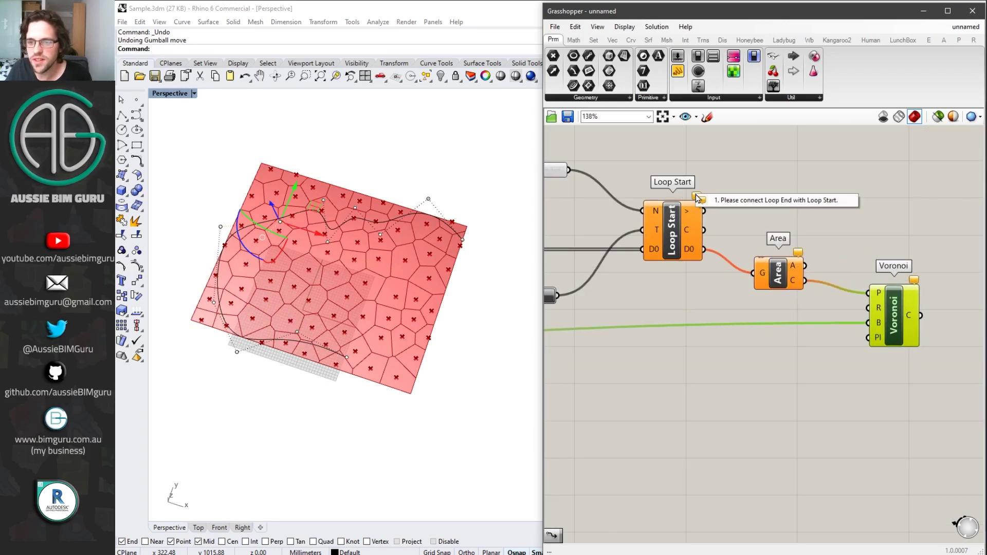
left_click(730, 200)
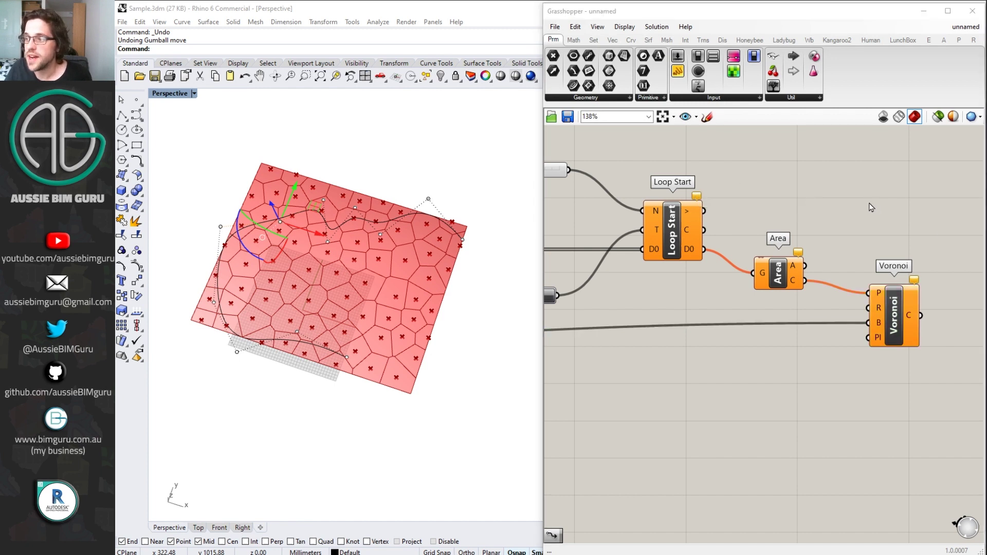
right_click_drag(872, 207, 593, 211)
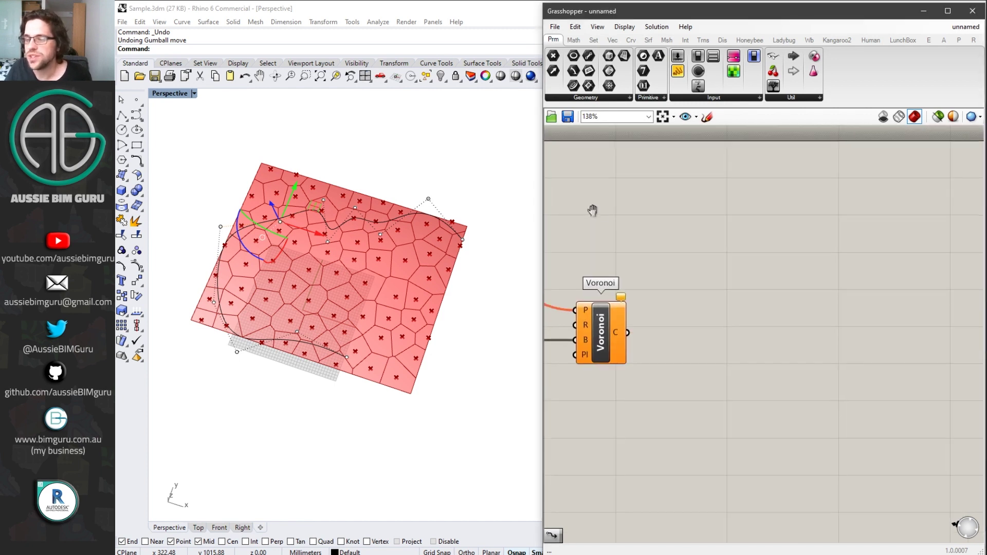
- Place a Loop End and send the second Voronoi's cells into its D0 input
double_click(707, 240)
type("loop end")
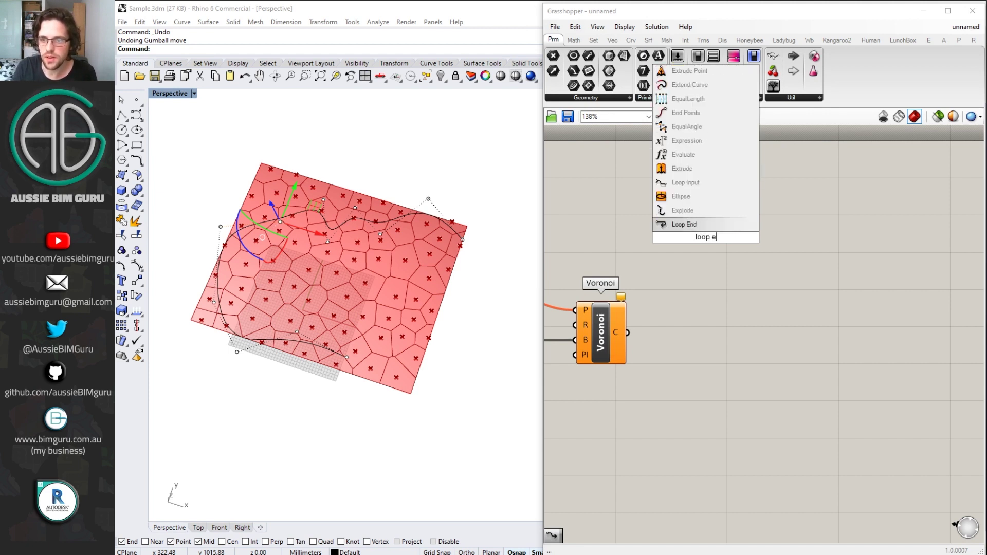
left_click(684, 224)
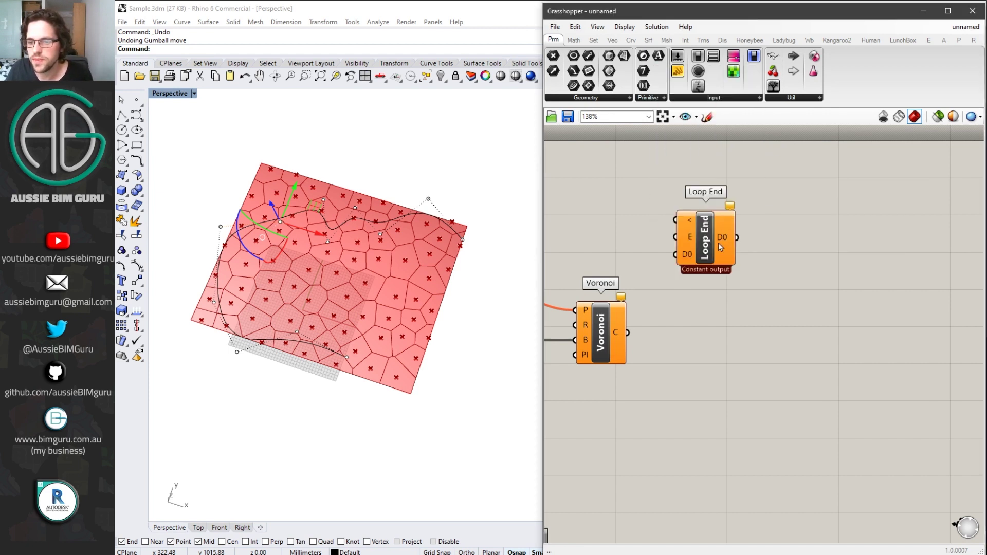
left_click_drag(709, 246, 791, 246)
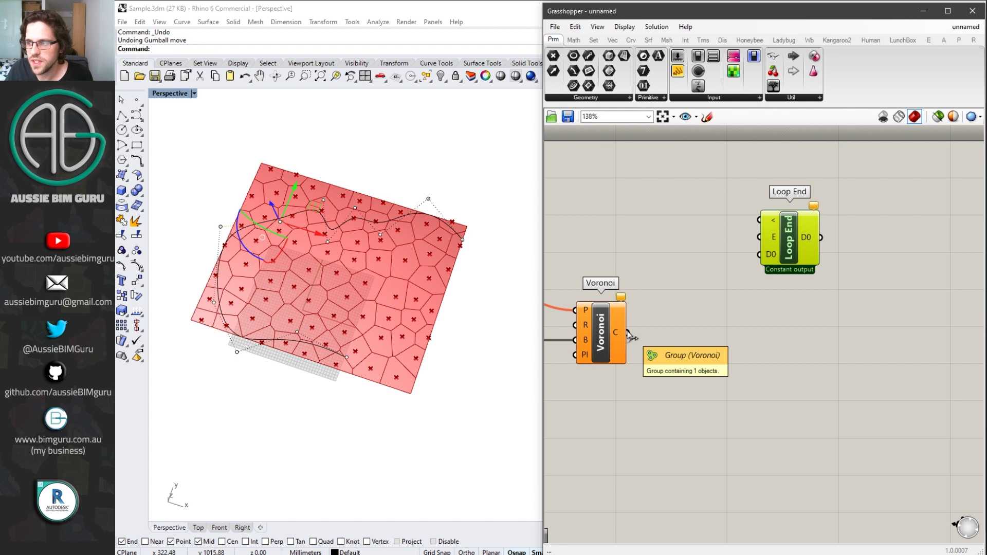
left_click_drag(628, 333, 792, 248)
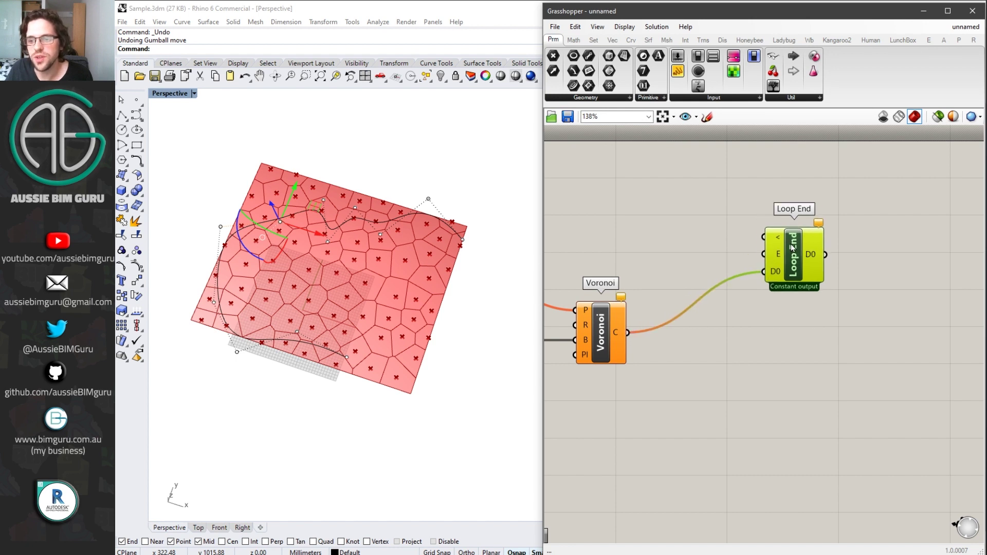
- Link Loop Start to Loop End and run the relaxation loop with the Button
right_click_drag(666, 249, 874, 244)
scroll(874, 244, "down", 1)
left_click_drag(929, 236, 638, 237)
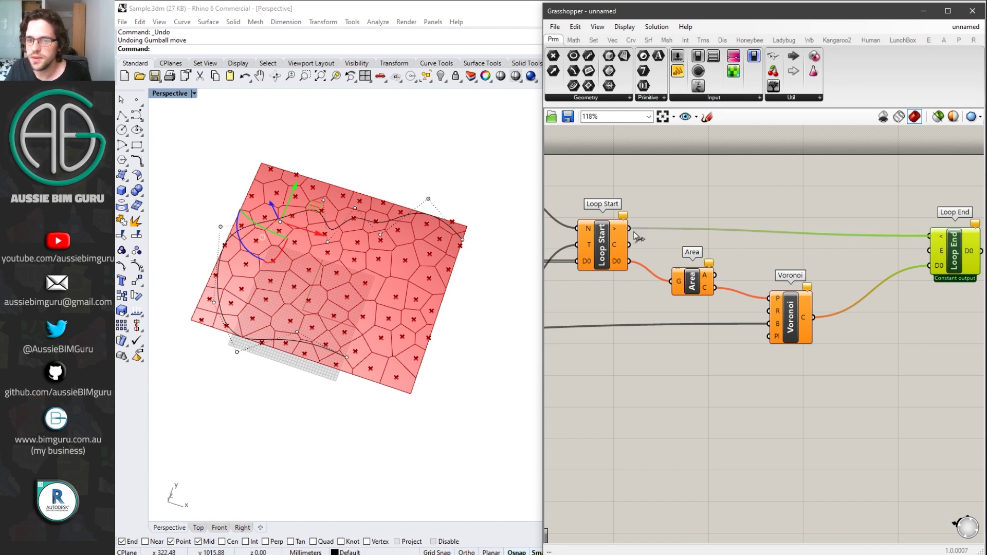
left_click(872, 209)
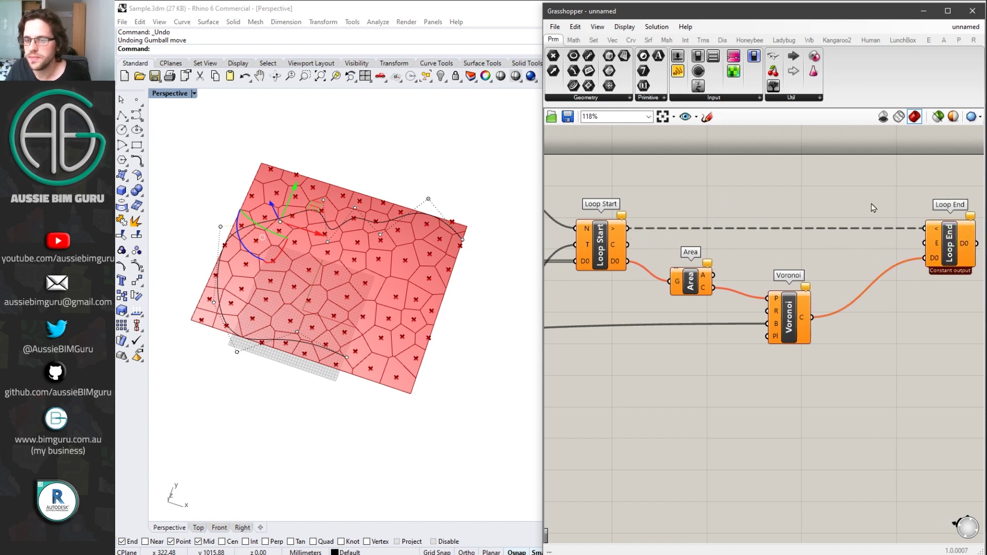
right_click_drag(633, 222, 851, 199)
left_click(702, 277)
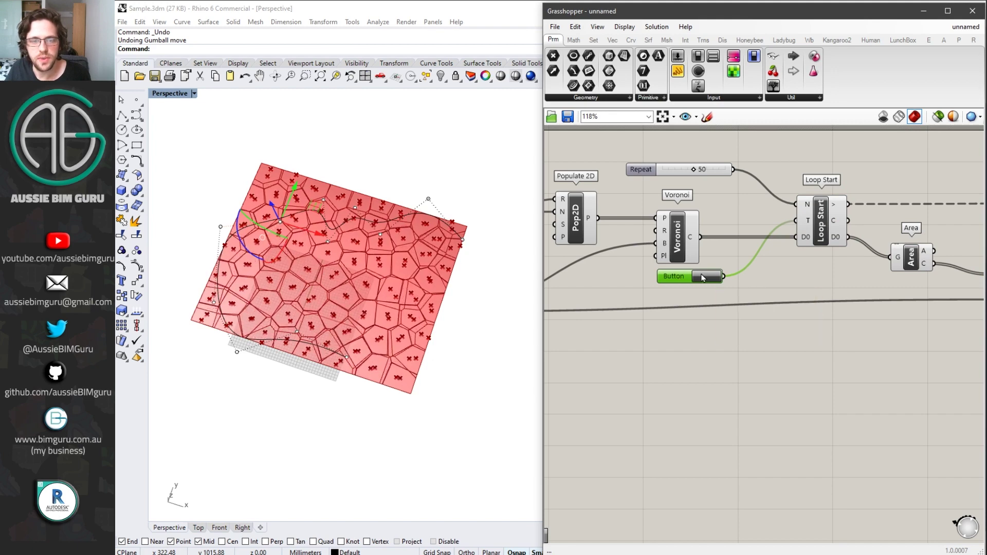
- Drag the Repeat slider from 50 to 100, then check Loop Start's options
scroll(498, 315, "up", 5)
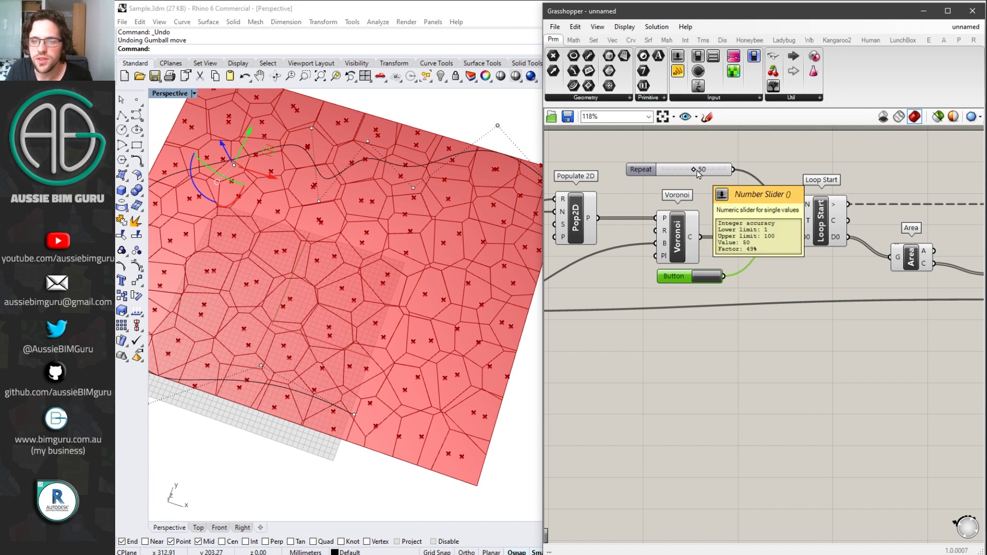
left_click_drag(696, 171, 742, 169)
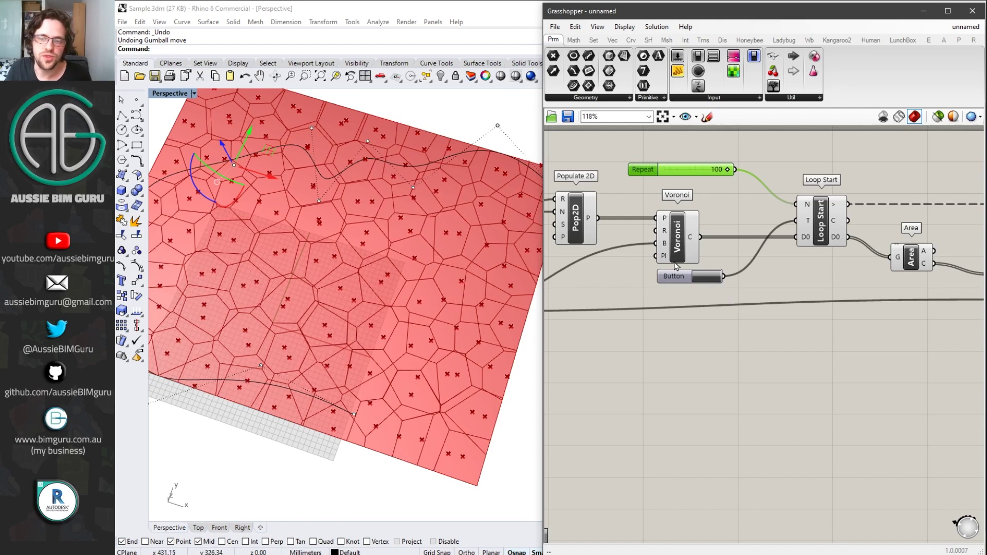
left_click(756, 293)
right_click_drag(755, 291, 762, 266)
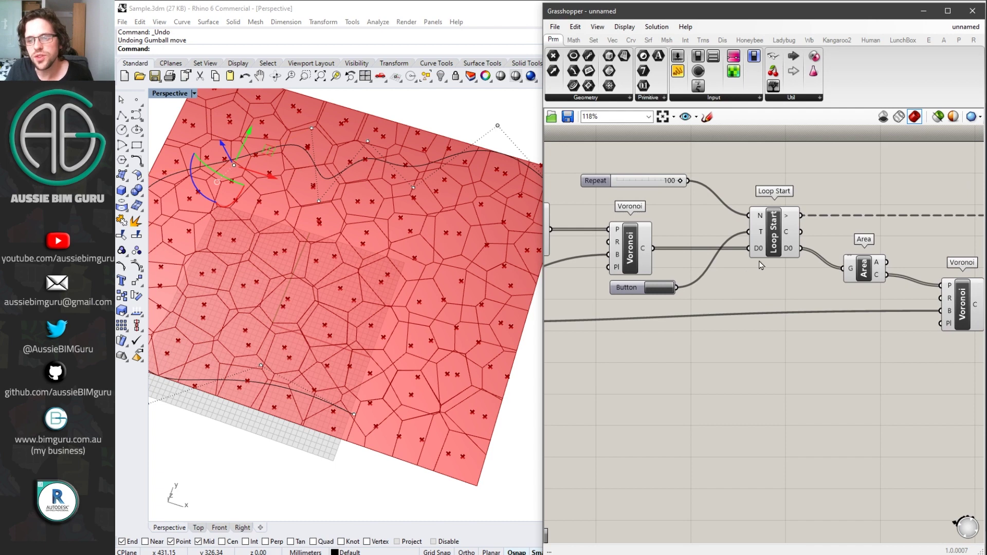
left_click(778, 239)
right_click(778, 239)
- Toggle the second Voronoi's preview from its context menu
left_click(821, 257)
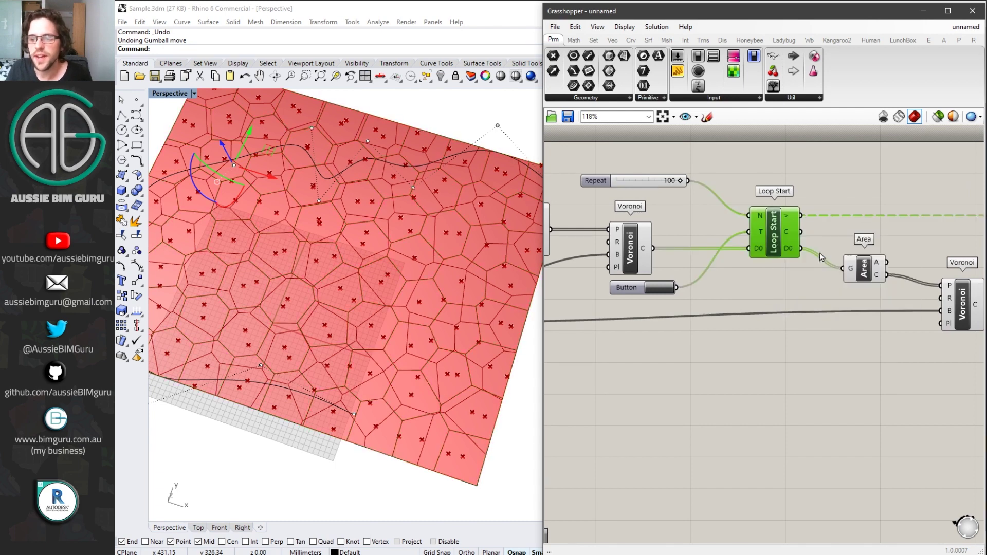
right_click(863, 274)
right_click_drag(881, 286, 791, 275)
left_click(770, 261)
right_click(774, 264)
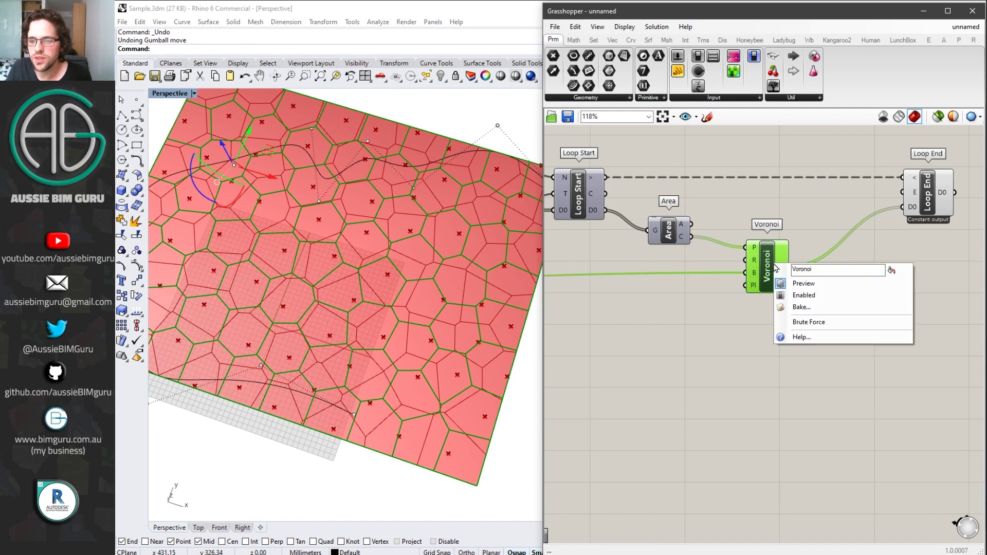
left_click(801, 283)
- Hide Loop End's output preview in Rhino
left_click(940, 208)
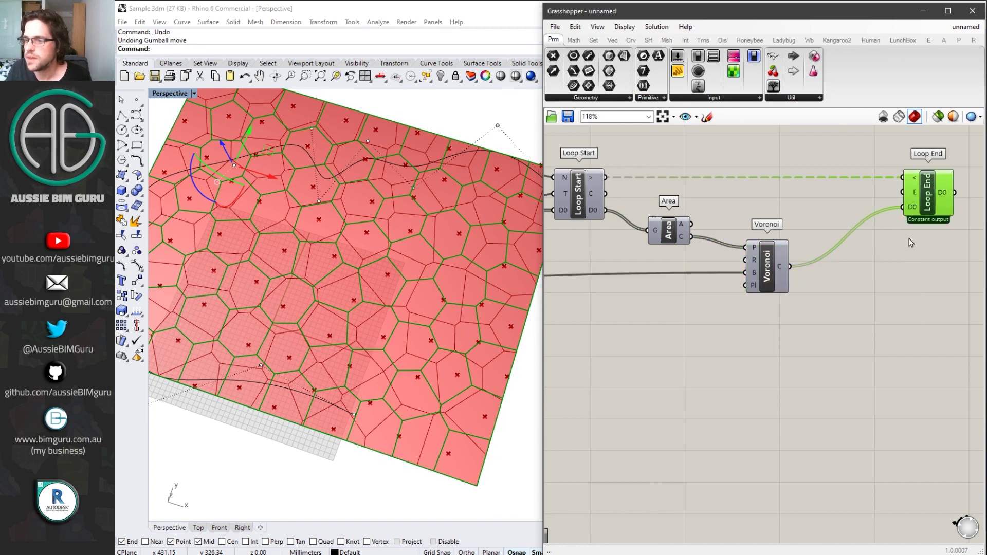
right_click_drag(910, 243, 860, 187)
right_click(833, 174)
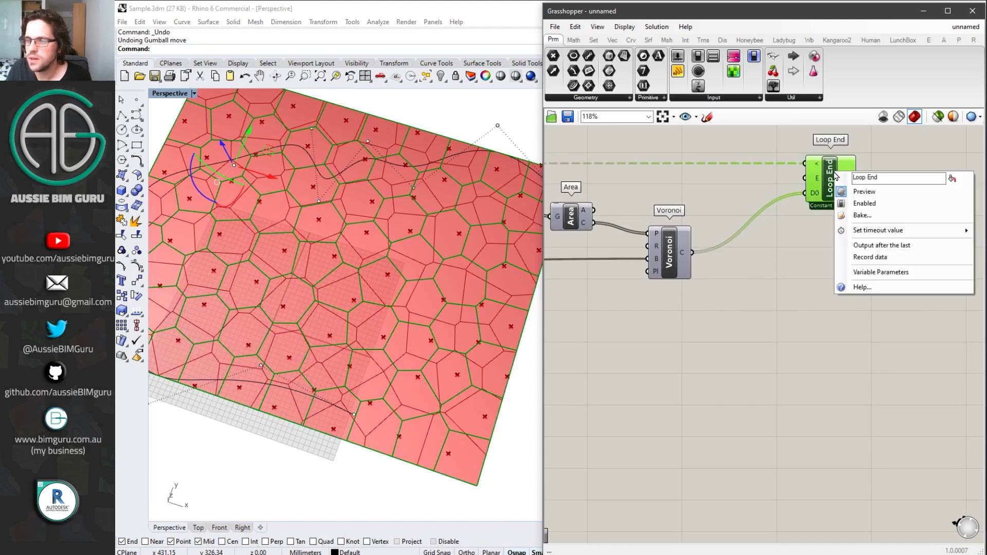
left_click(864, 191)
left_click(829, 280)
scroll(828, 280, "down", 3)
right_click_drag(829, 280, 792, 286)
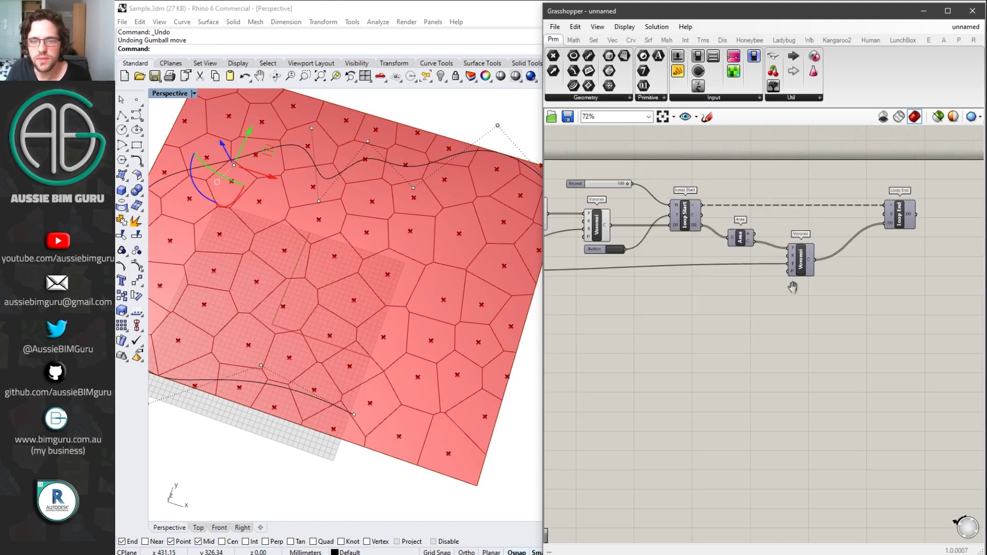
scroll(792, 286, "up", 2)
- Turn off preview for the Populate 2D points and the first Voronoi's cells
right_click_drag(570, 241, 858, 282)
right_click(739, 228)
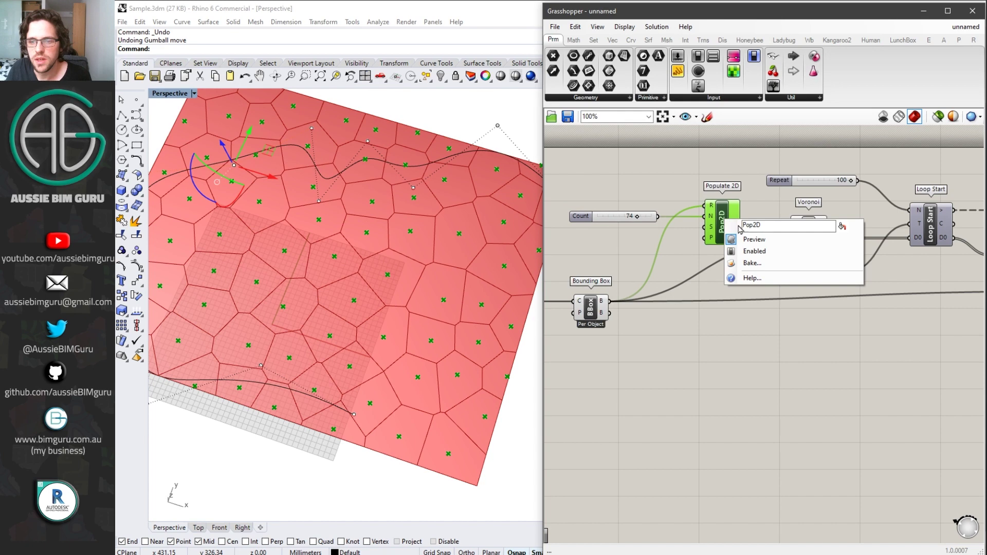
left_click(754, 240)
left_click(812, 231)
right_click(812, 230)
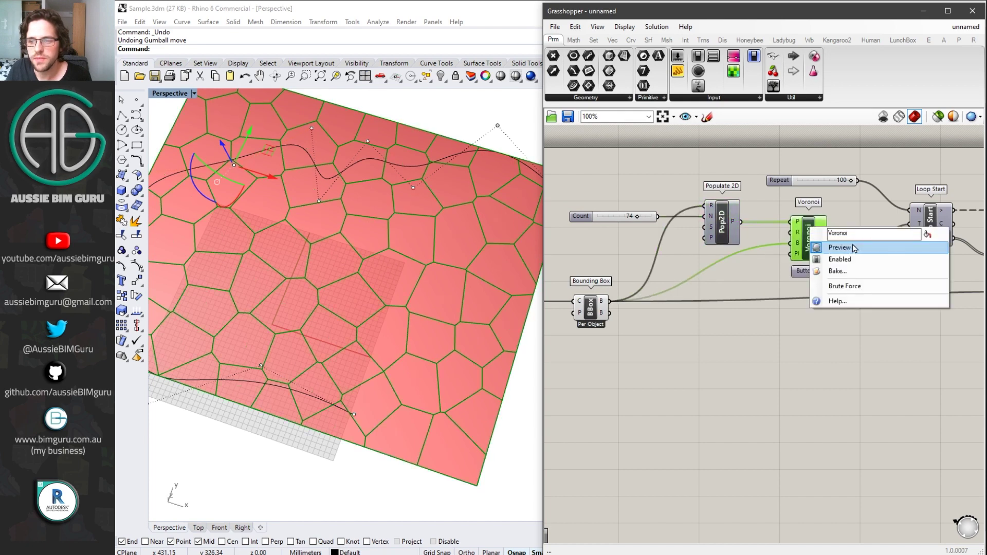
left_click(840, 248)
scroll(823, 242, "down", 2)
right_click_drag(822, 242, 622, 210)
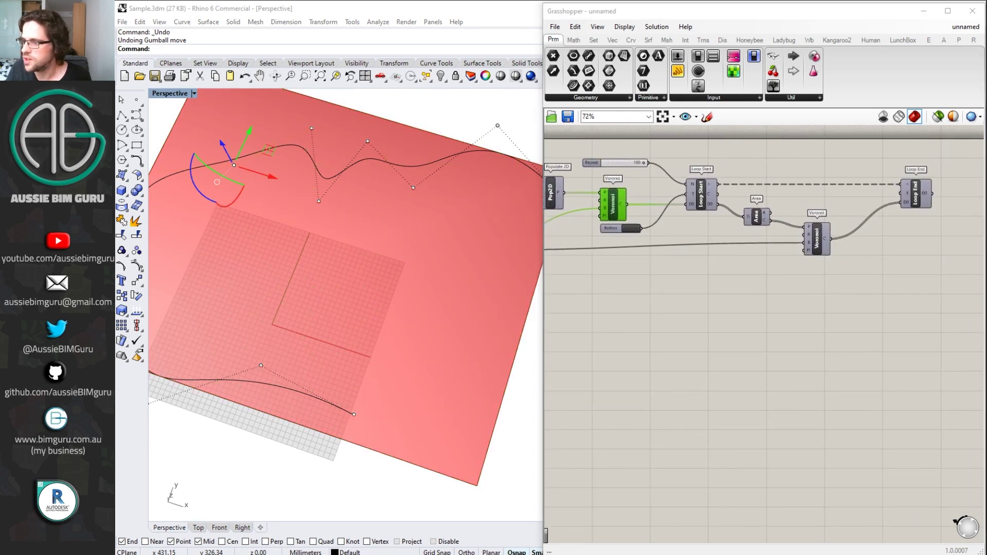
scroll(787, 239, "up", 5)
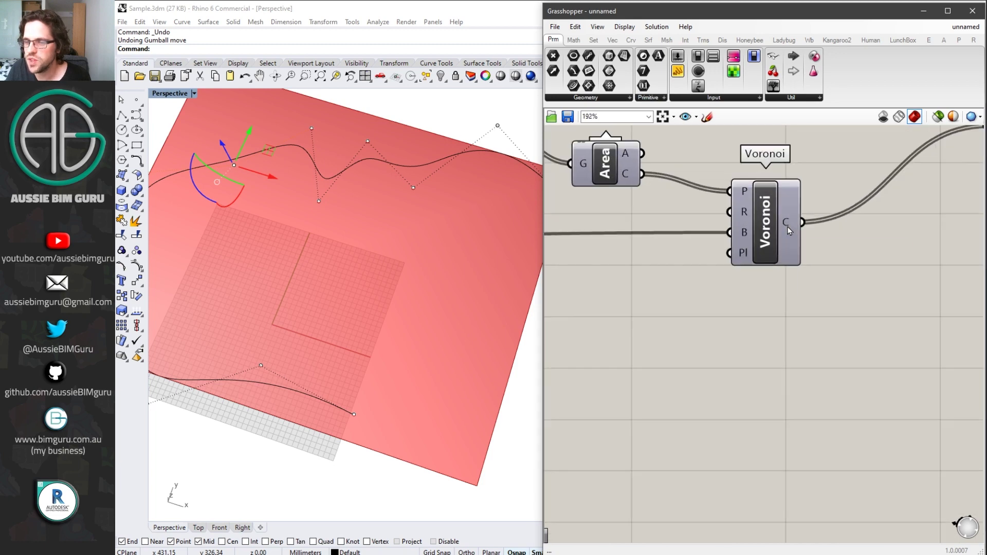
- Add an Area component after Loop End for the final cells' centroids, then rerun the loop
left_click(771, 229)
scroll(860, 248, "down", 3)
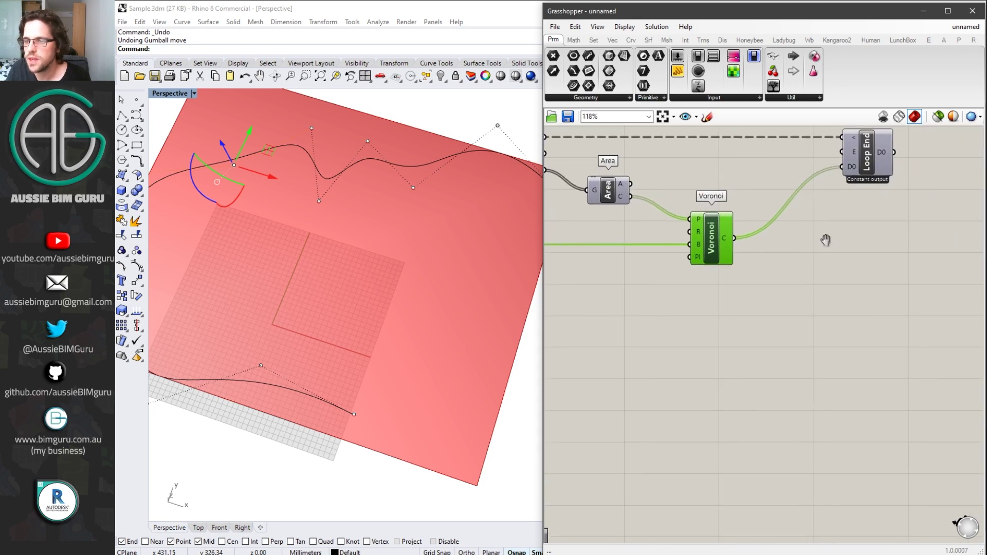
mouse_move(869, 154)
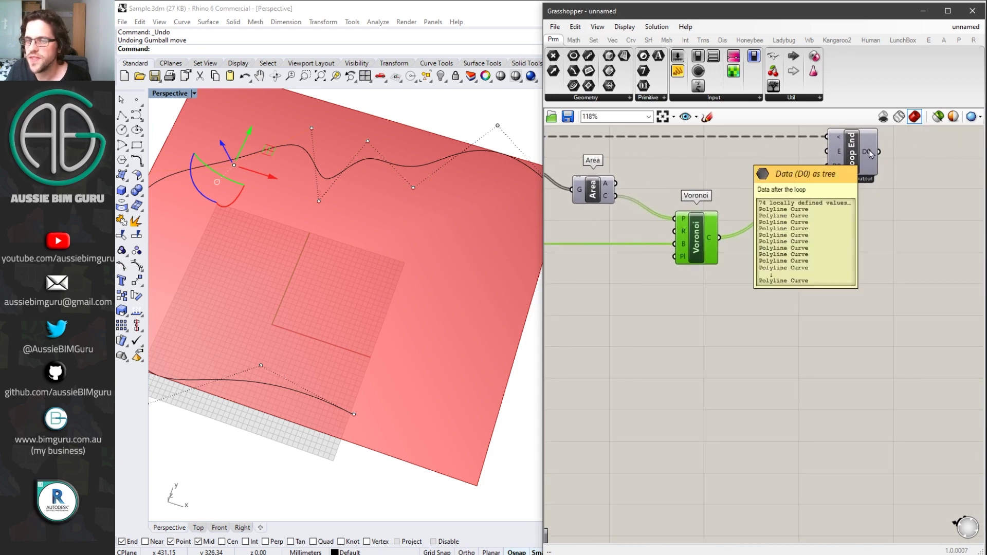
right_click_drag(924, 193, 789, 221)
double_click(848, 218)
type("area")
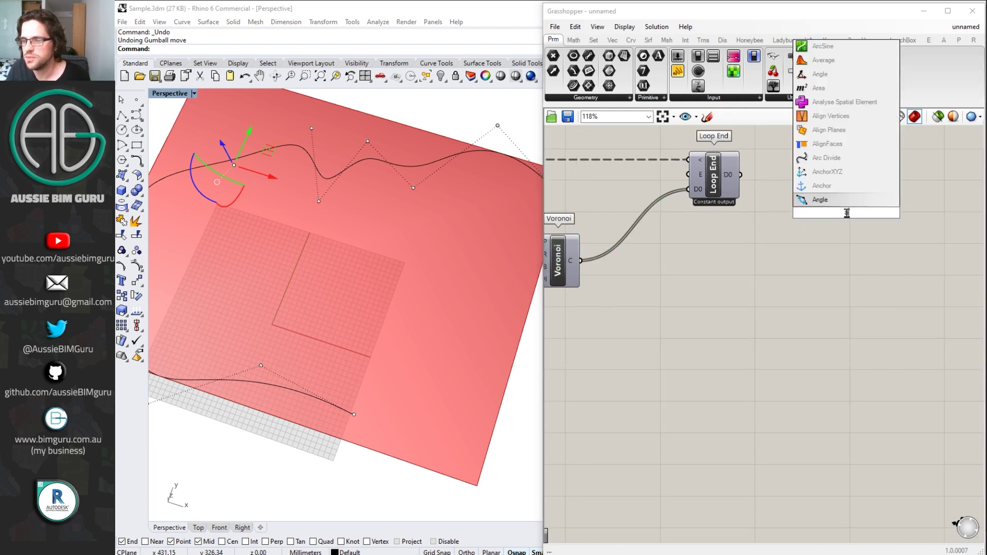
key("Return")
scroll(835, 221, "up", 2)
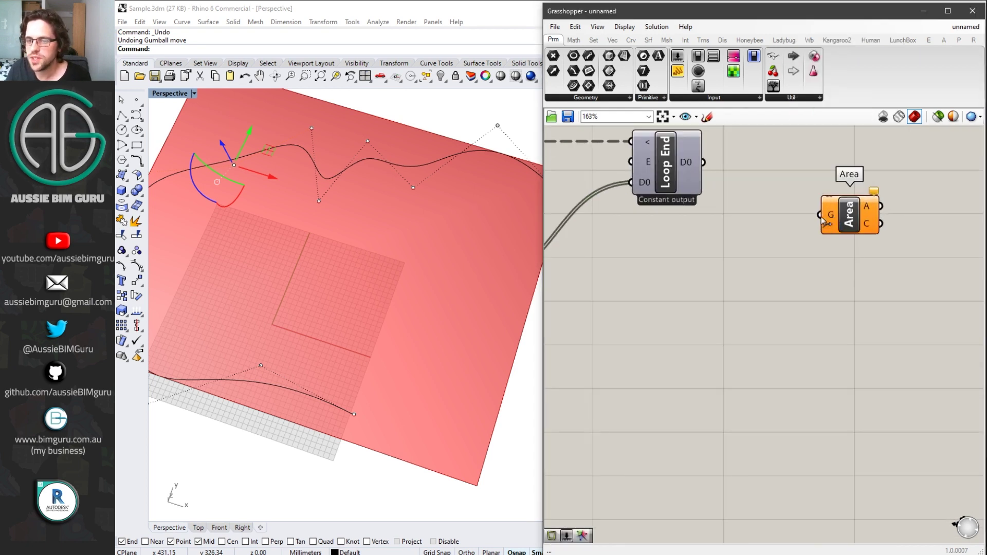
left_click_drag(823, 218, 704, 164)
scroll(812, 292, "down", 4)
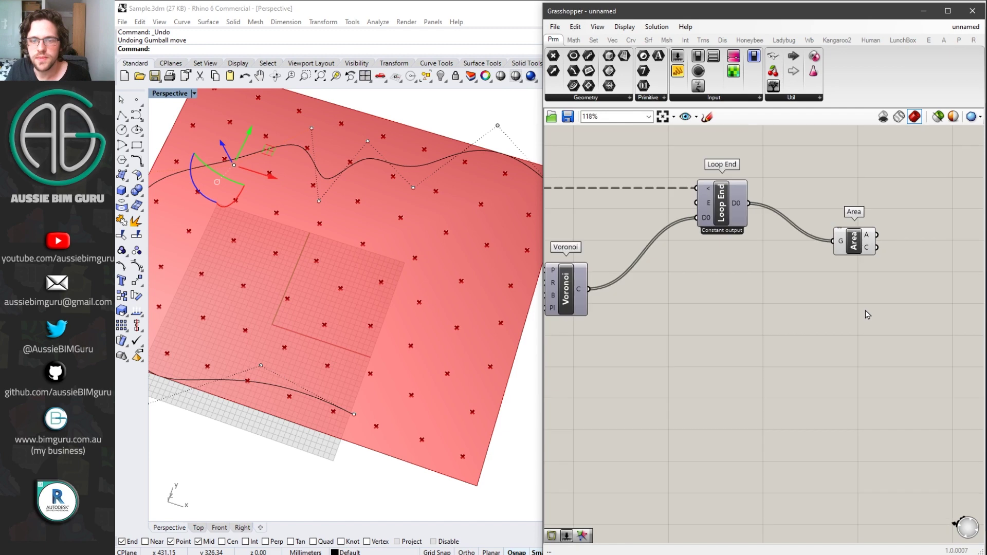
scroll(628, 304, "up", 1)
scroll(776, 273, "up", 3)
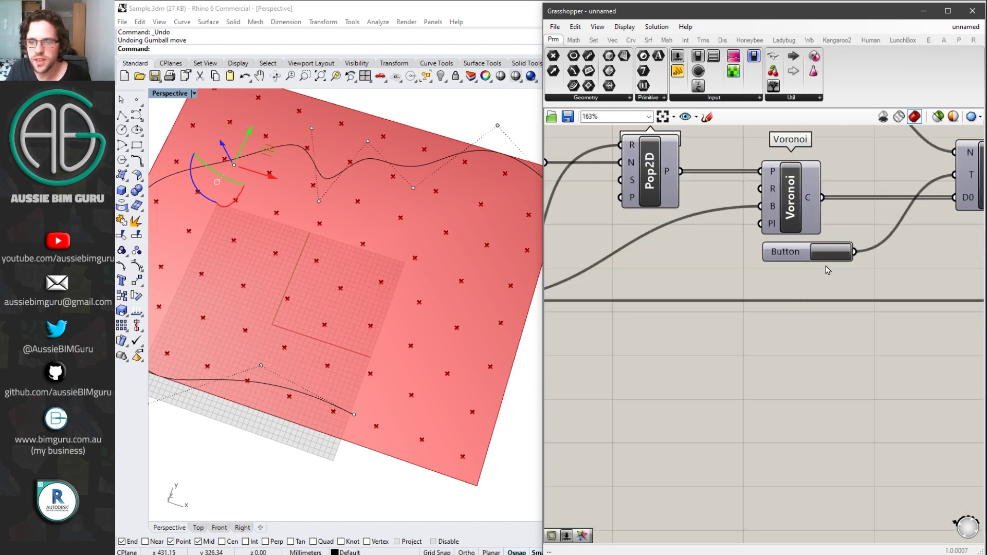
left_click(830, 251)
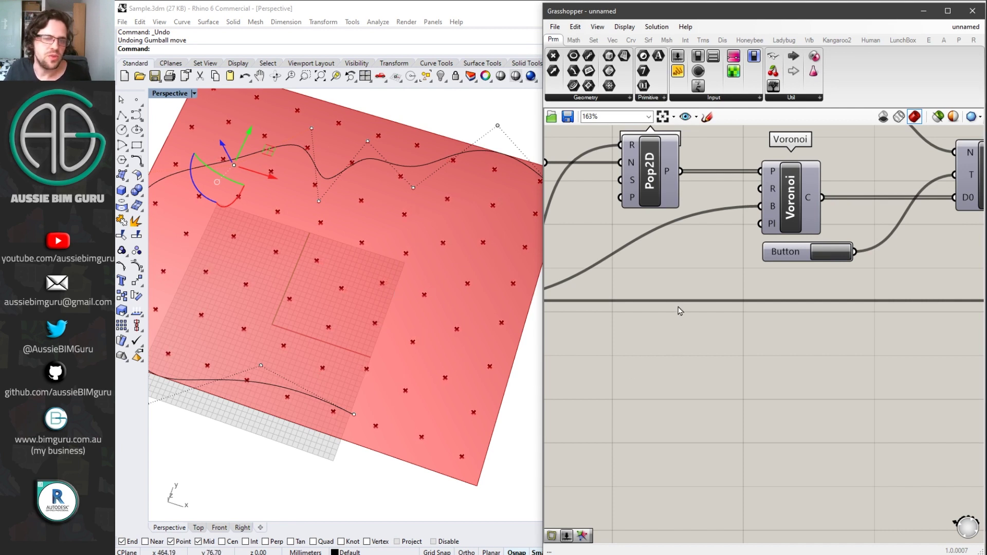
- Raise the Populate 2D Count slider from 74 to 100 points
right_click_drag(692, 301, 775, 207)
left_click_drag(783, 208, 822, 208)
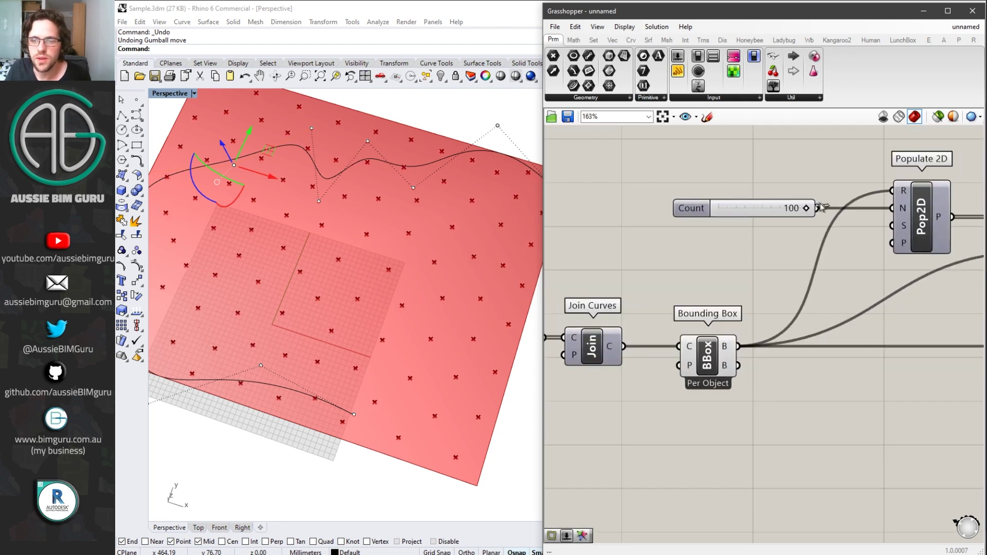
scroll(791, 292, "down", 2)
scroll(790, 292, "down", 1)
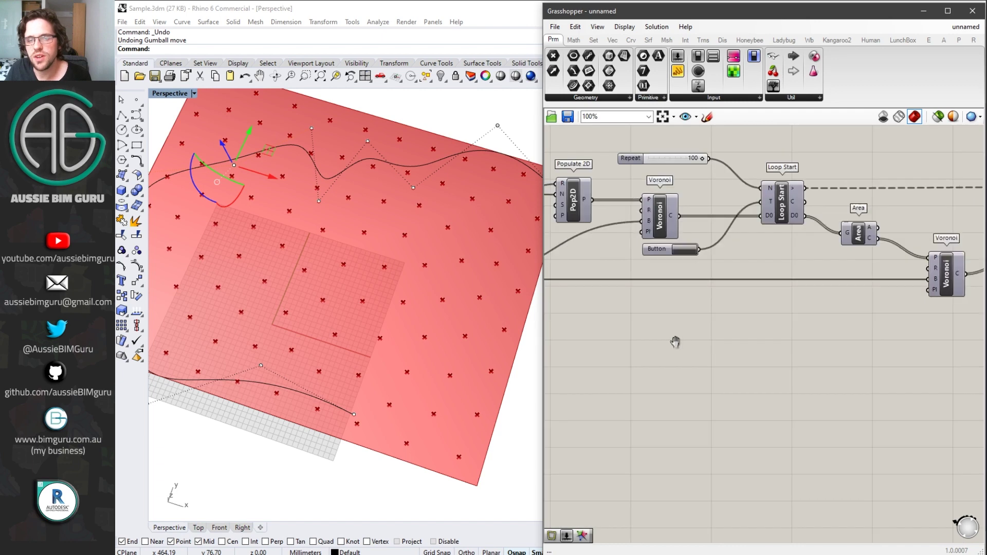
right_click_drag(791, 354, 622, 331)
right_click_drag(810, 287, 802, 282)
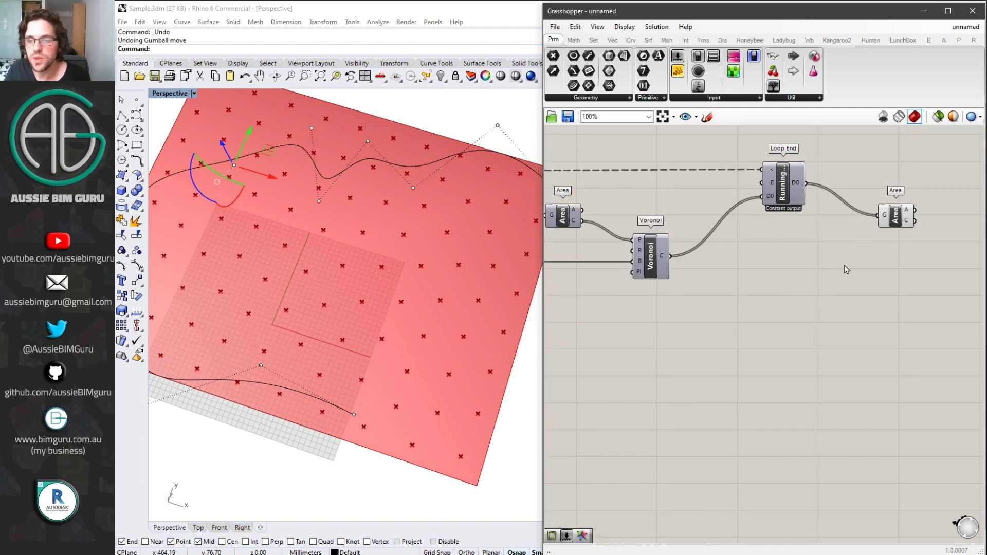
scroll(847, 269, "down", 1)
right_click_drag(849, 271, 754, 260)
scroll(595, 253, "up", 2)
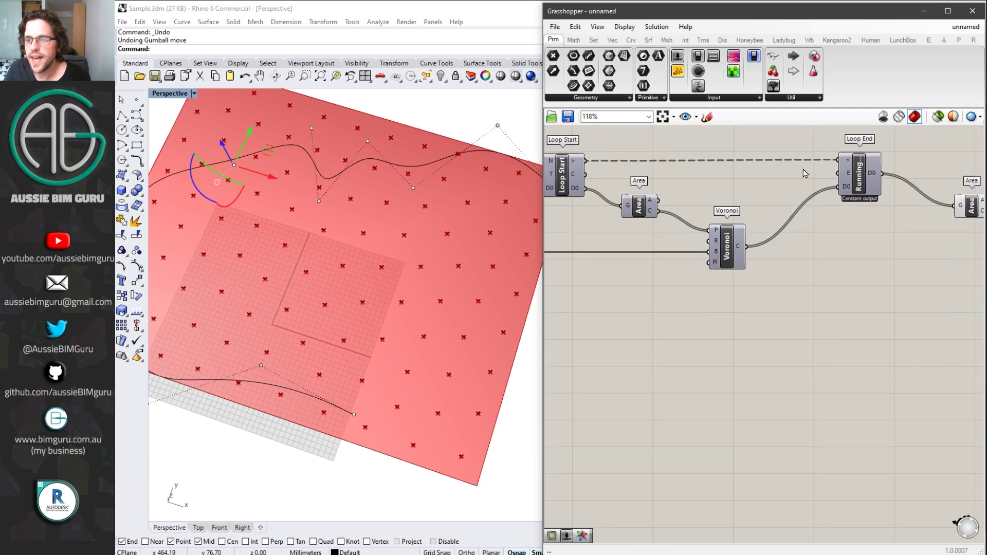
scroll(804, 174, "up", 2)
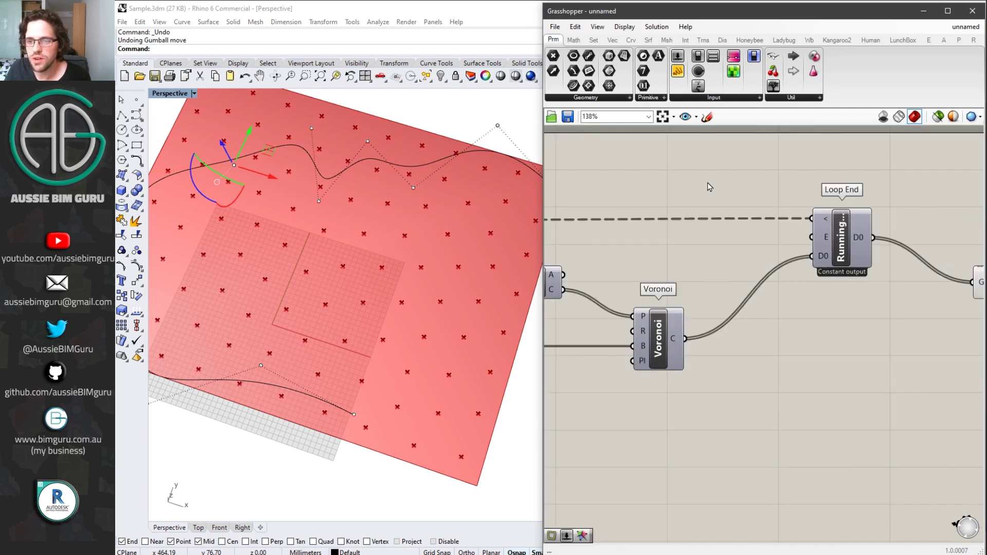
double_click(707, 183)
- Place a False Start Toggle and wire it into Loop End's E input
type("false")
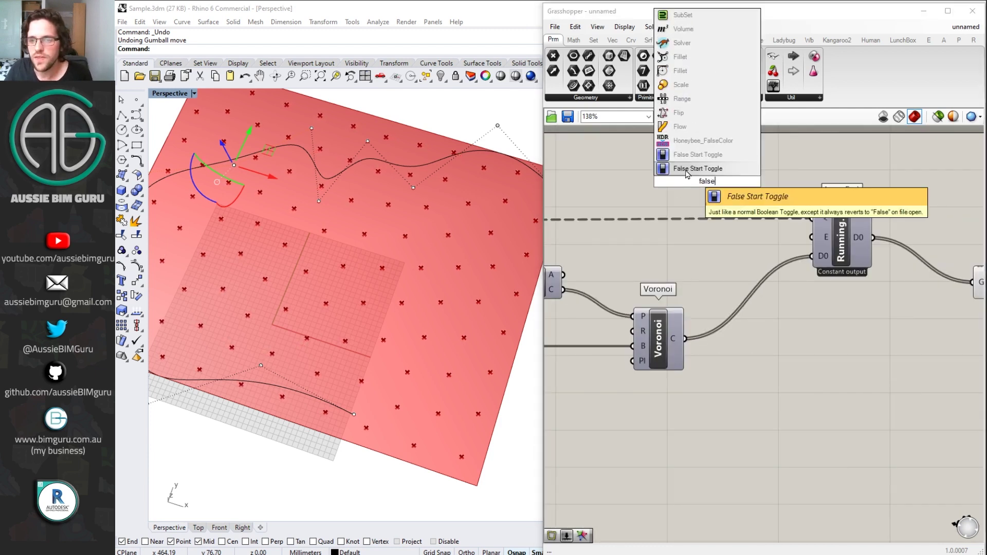
left_click(746, 168)
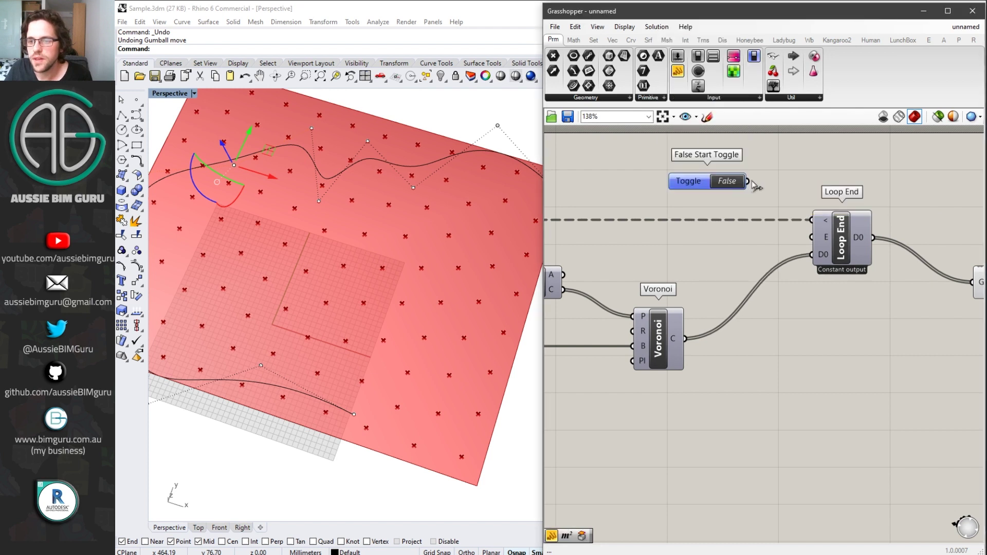
left_click_drag(752, 183, 811, 237)
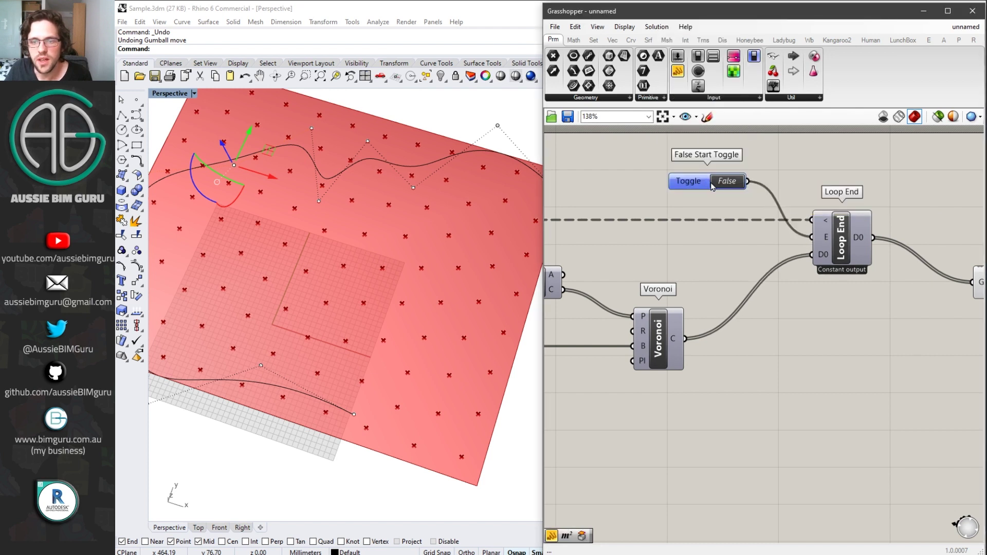
left_click(722, 183)
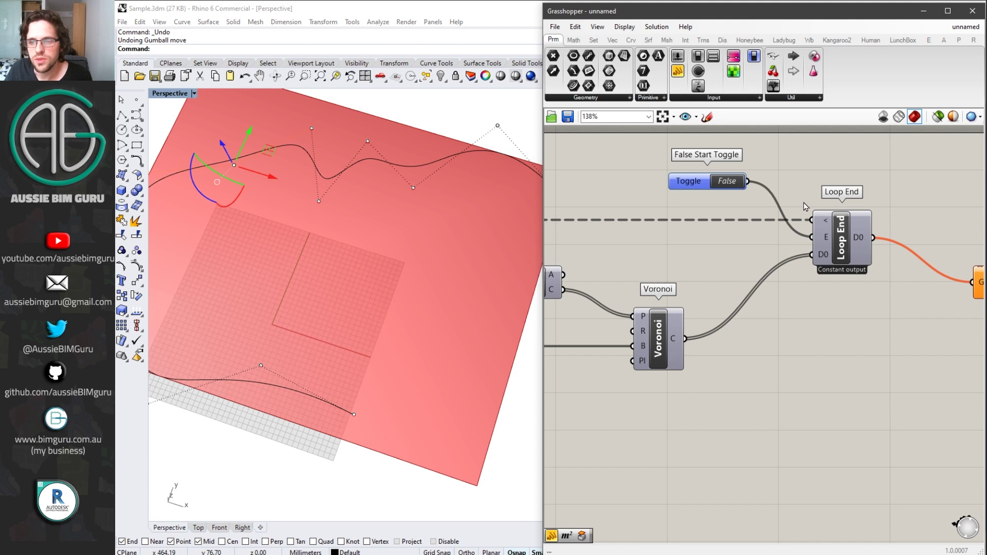
- Switch the exit toggle to True and review Loop End and the final Area component
scroll(804, 205, "down", 3)
right_click_drag(695, 238, 880, 224)
scroll(637, 266, "up", 2)
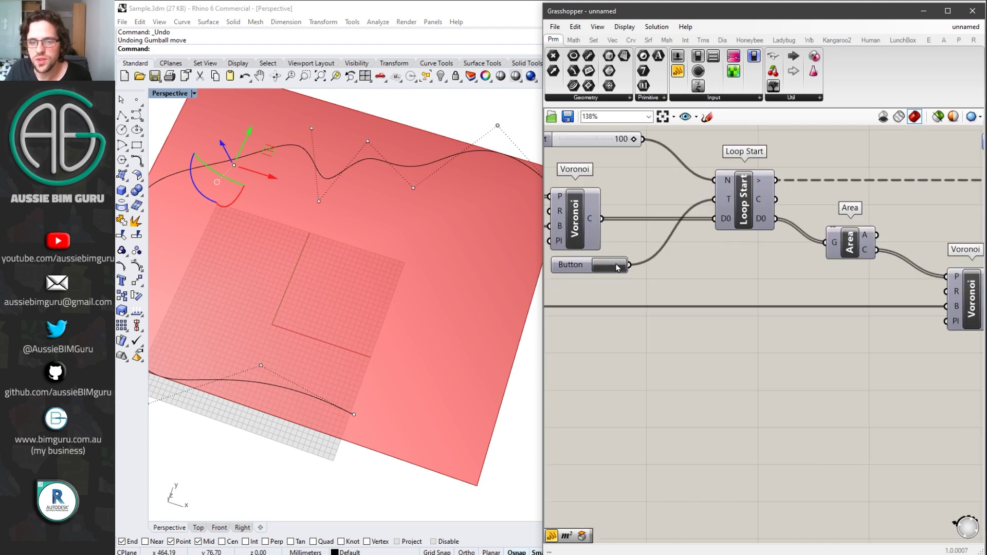
right_click_drag(672, 267, 491, 271)
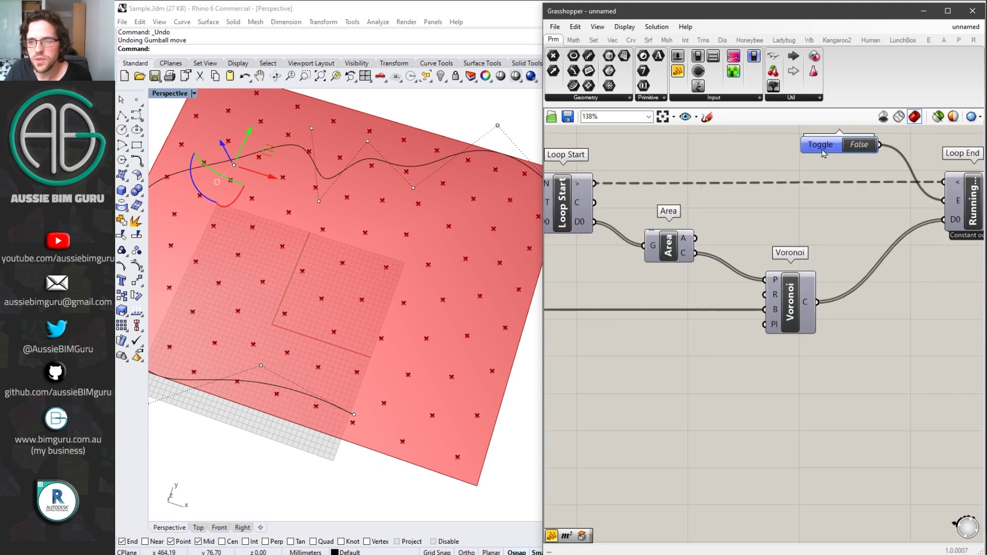
double_click(857, 146)
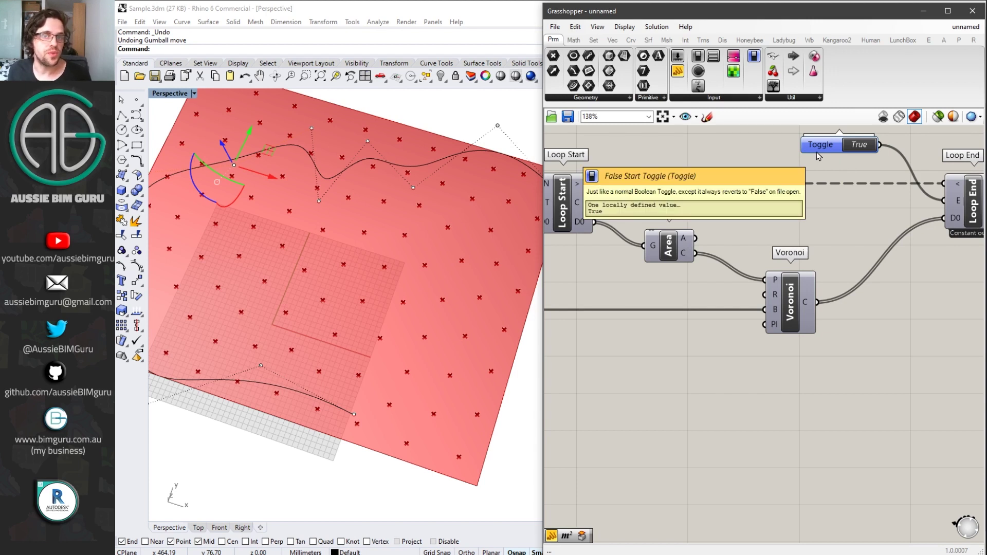
right_click_drag(863, 191, 780, 196)
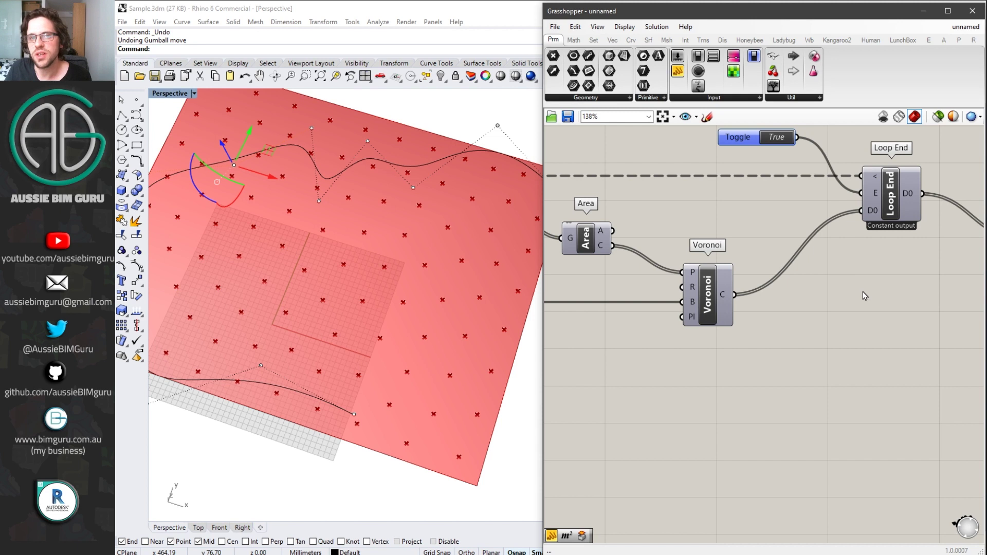
right_click_drag(864, 296, 793, 288)
right_click_drag(959, 304, 778, 313)
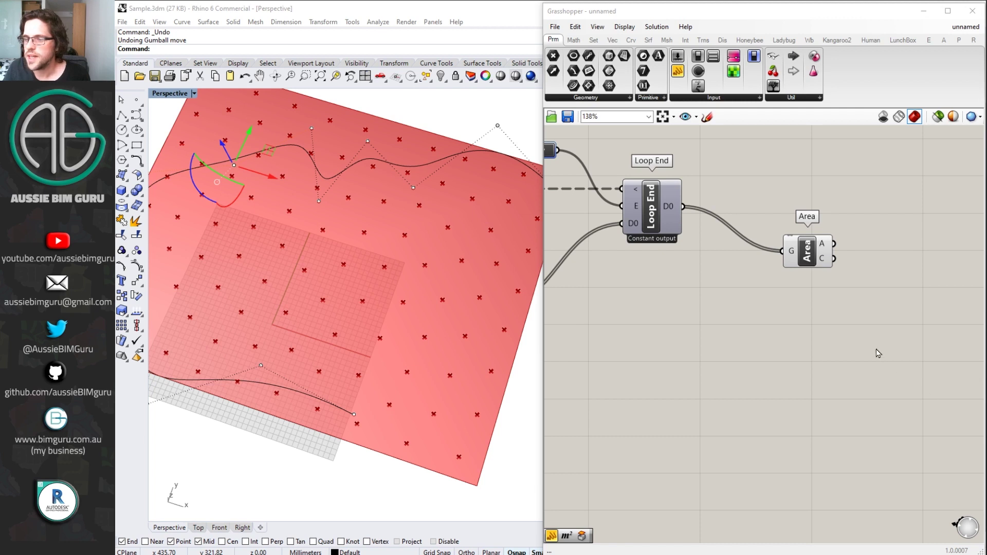
right_click_drag(878, 353, 819, 323)
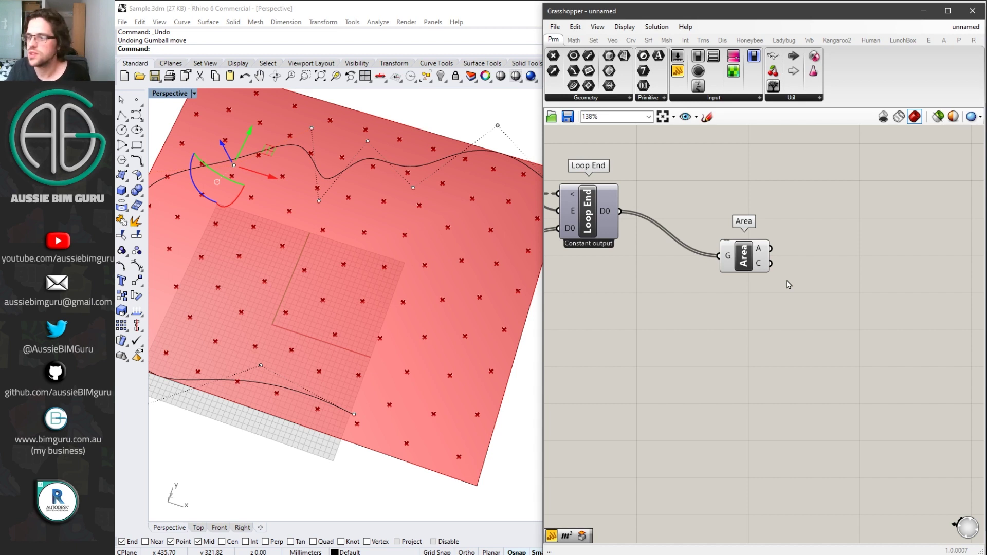
- Add a Surface Closest Point component and feed the Area cell centroids into its P input
double_click(848, 311)
type("surfa")
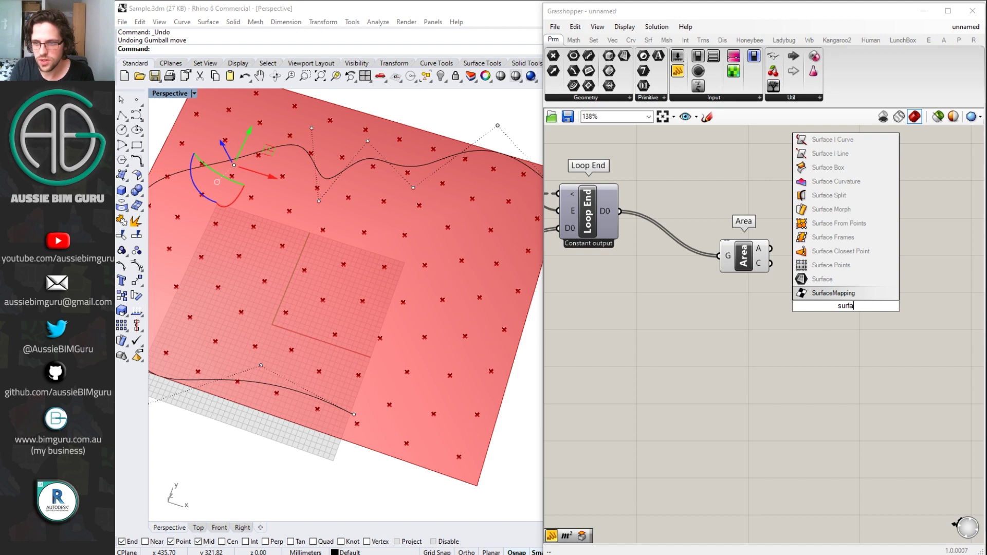
type("ce close")
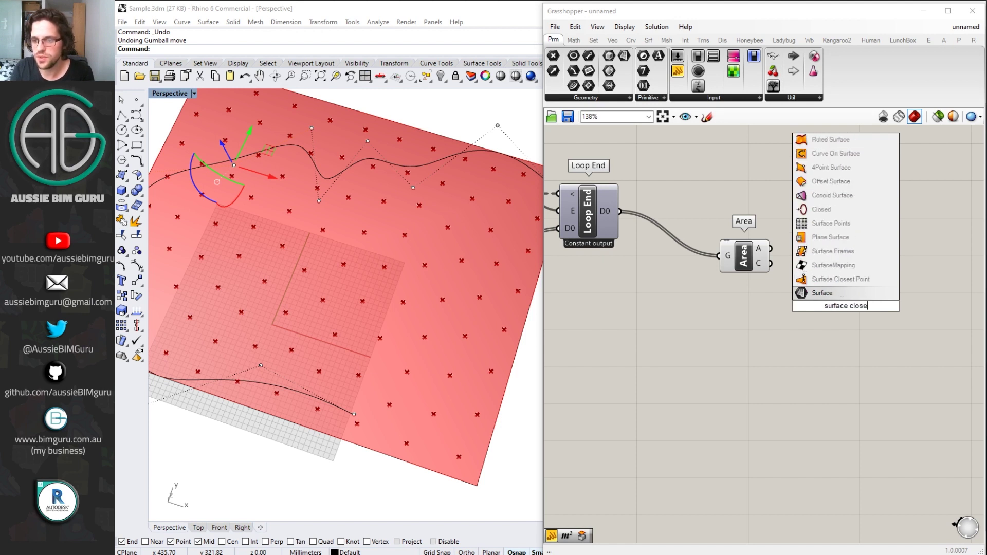
left_click(854, 279)
right_click_drag(912, 269, 873, 235)
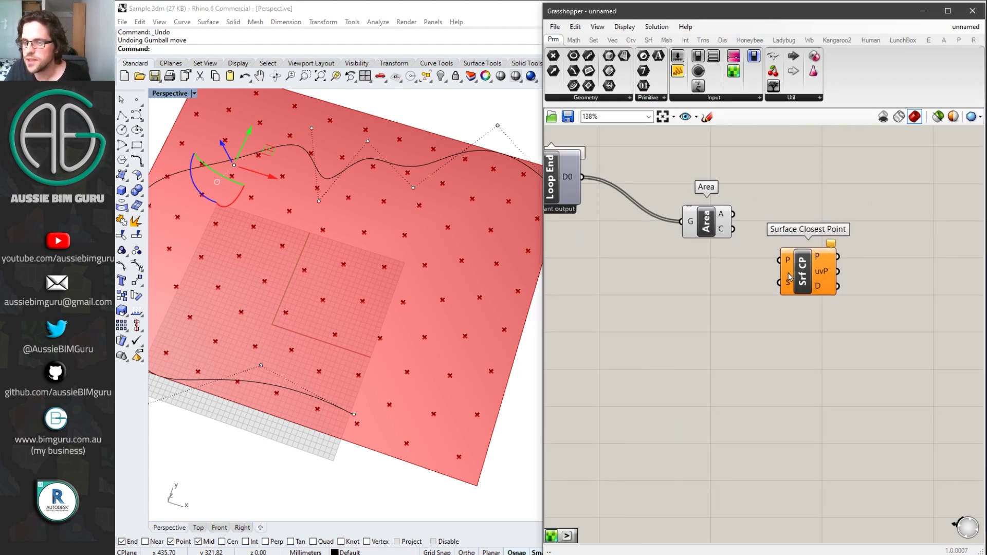
left_click_drag(794, 277, 821, 283)
left_click_drag(733, 229, 811, 267)
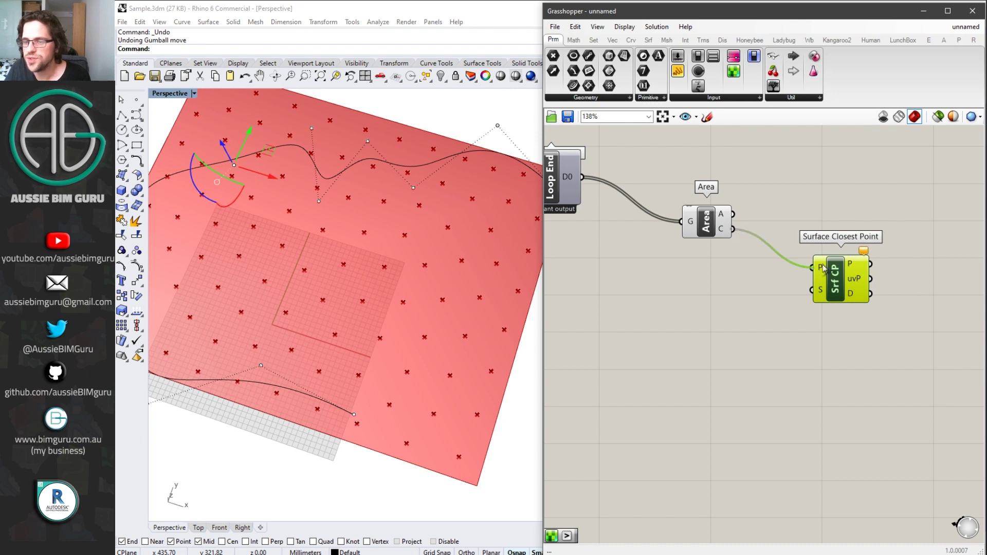
- Create a Surface parameter built from the Join Curves boundary output
scroll(812, 270, "down", 3)
right_click_drag(793, 282, 872, 284)
scroll(872, 285, "down", 3)
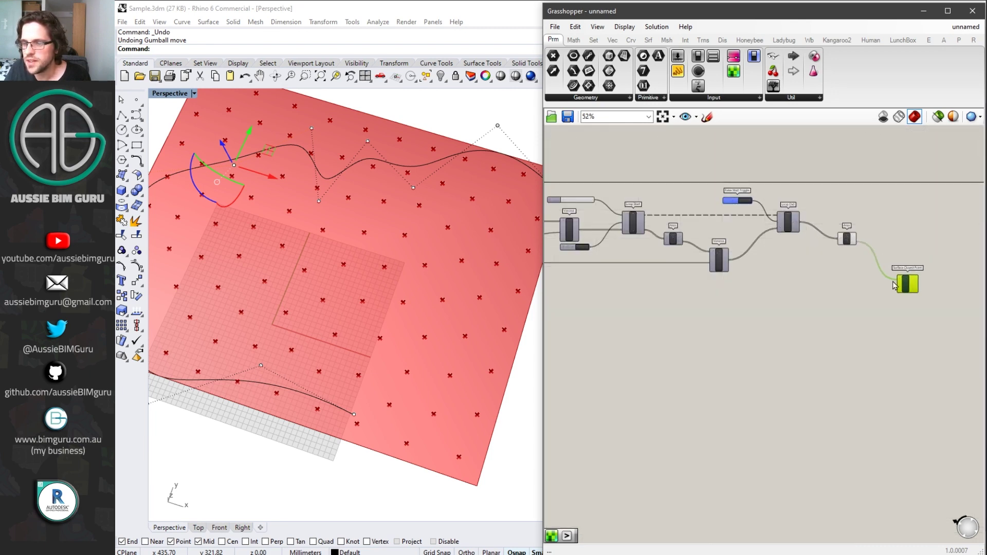
right_click_drag(747, 311, 914, 302)
right_click_drag(717, 323, 808, 315)
scroll(684, 270, "up", 1)
scroll(684, 270, "up", 1)
right_click_drag(683, 270, 826, 275)
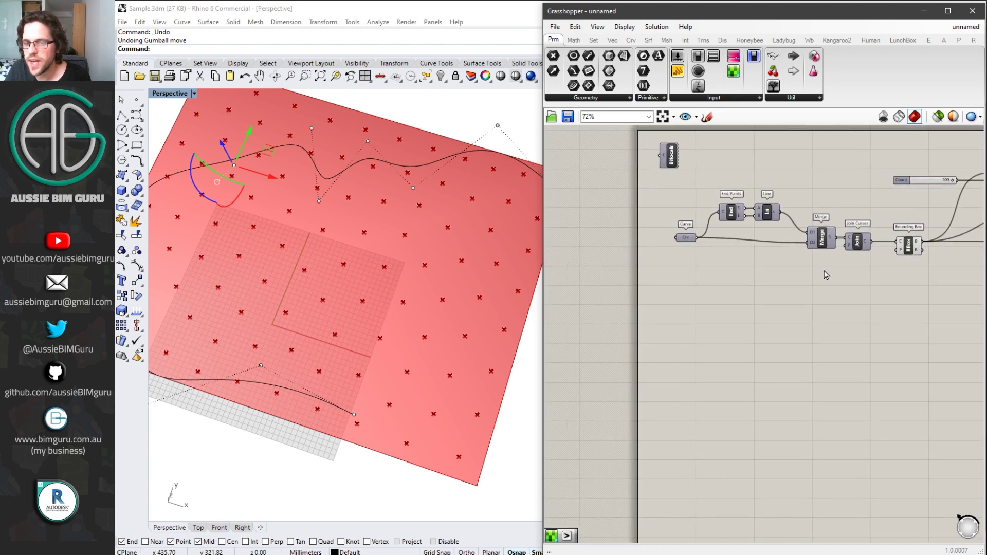
scroll(797, 262, "up", 3)
right_click_drag(956, 265, 756, 272)
double_click(758, 277)
type("srf")
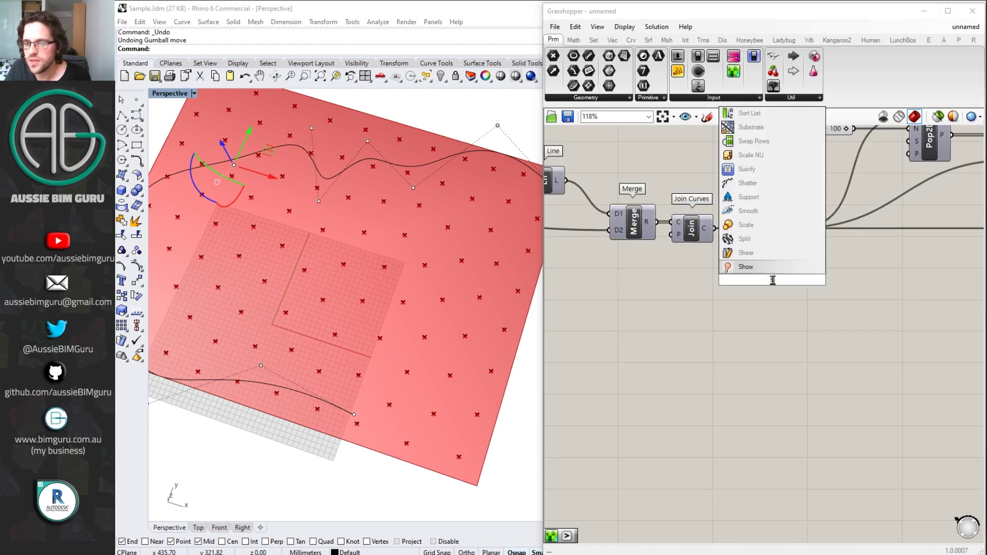
left_click(748, 252)
left_click_drag(772, 276, 778, 300)
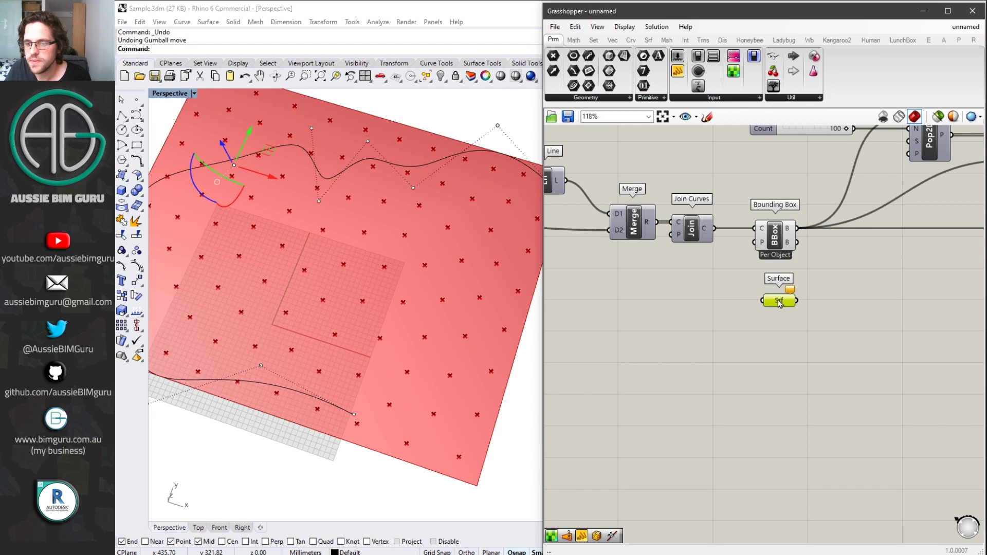
left_click_drag(714, 228, 799, 318)
- Connect the boundary surface to Surface Closest Point's S input
scroll(696, 324, "down", 4)
middle_click(936, 286)
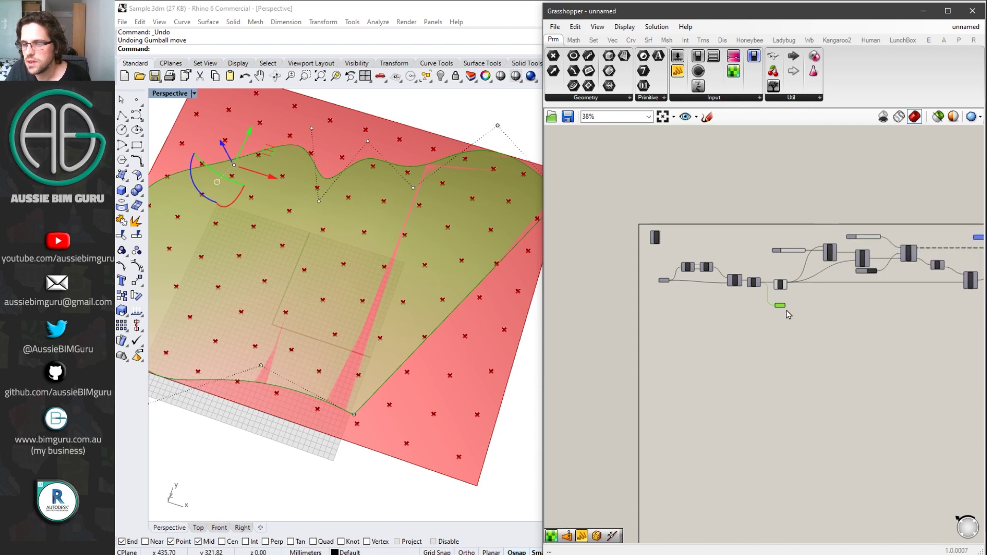
scroll(791, 315, "down", 2)
right_click_drag(792, 315, 715, 306)
scroll(715, 306, "down", 1)
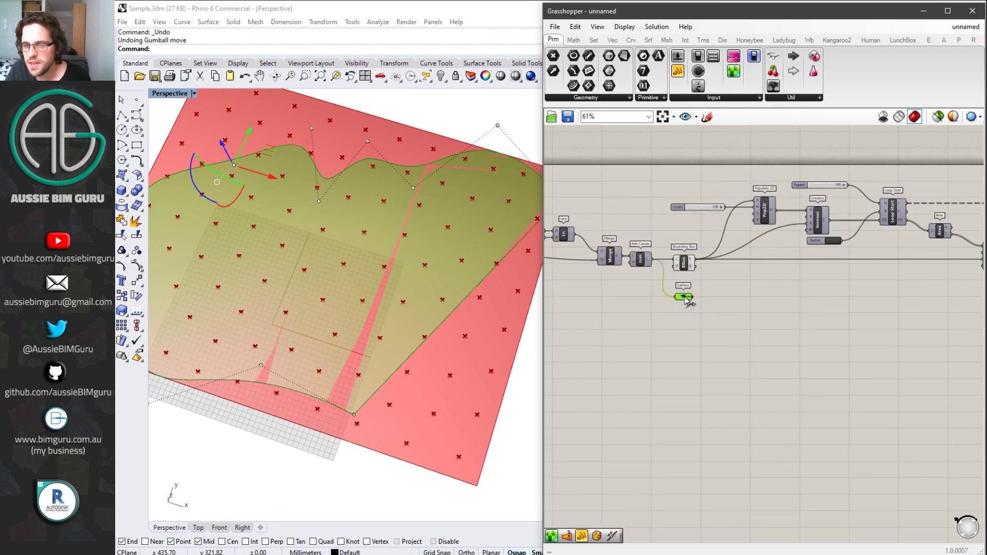
left_click_drag(689, 295, 848, 295)
scroll(943, 290, "up", 8)
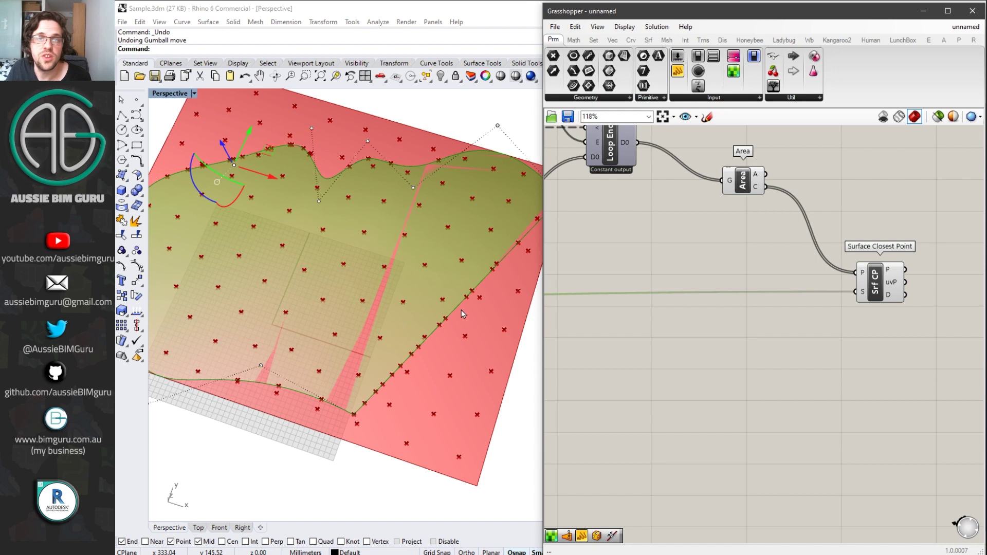
- Check the closest-point results in Rhino, then disable Surface Closest Point's preview
left_click(819, 361)
right_click_drag(856, 329, 798, 328)
left_click(822, 285)
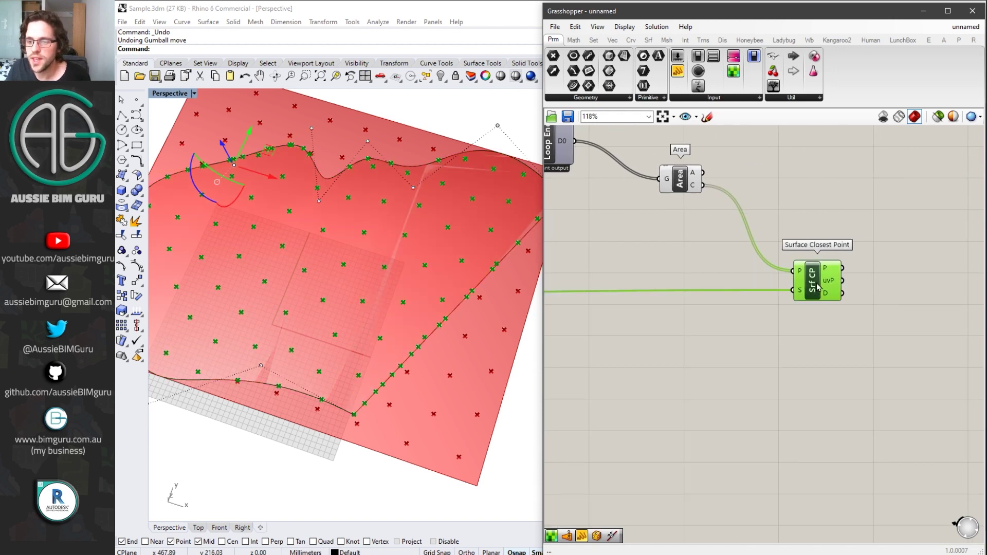
scroll(851, 293, "up", 3)
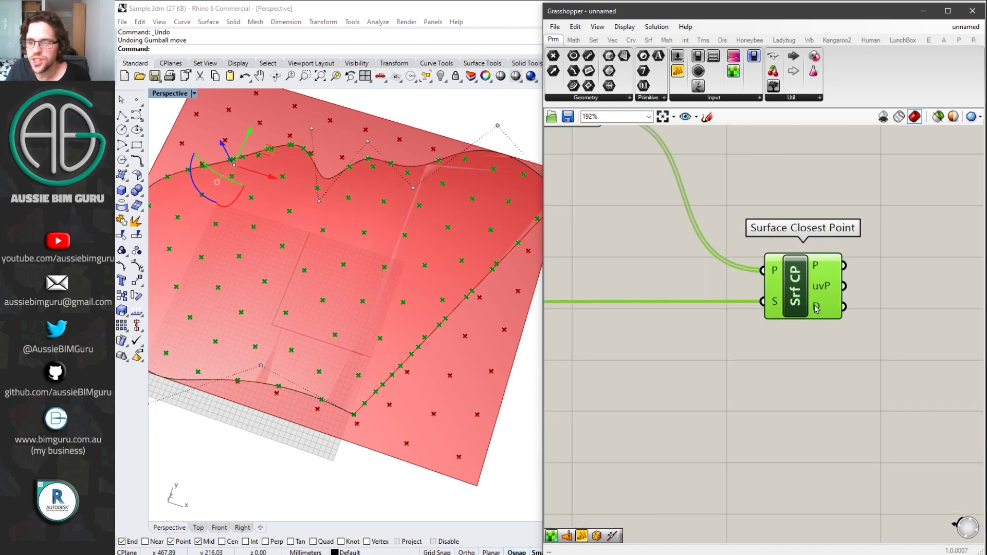
mouse_move(816, 307)
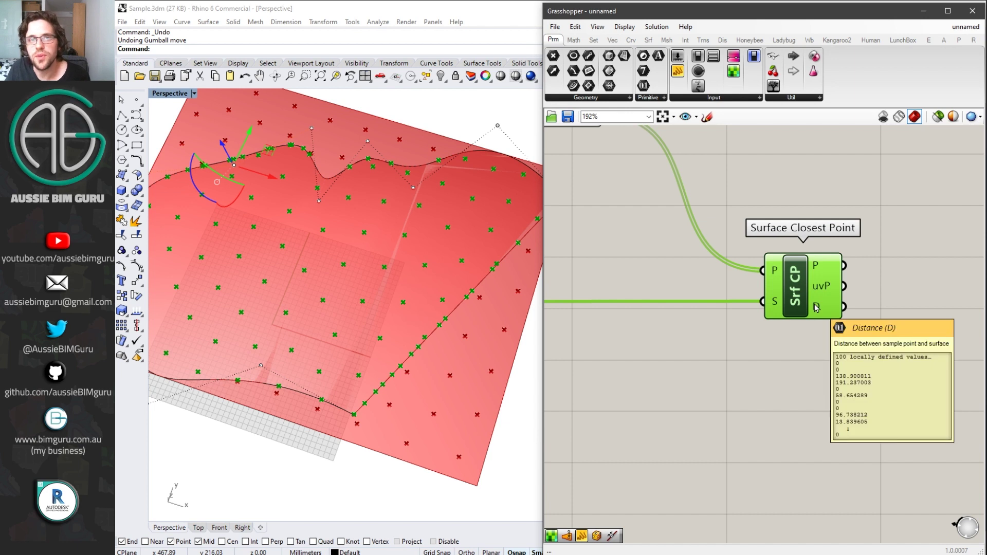
right_click(805, 298)
left_click(828, 304)
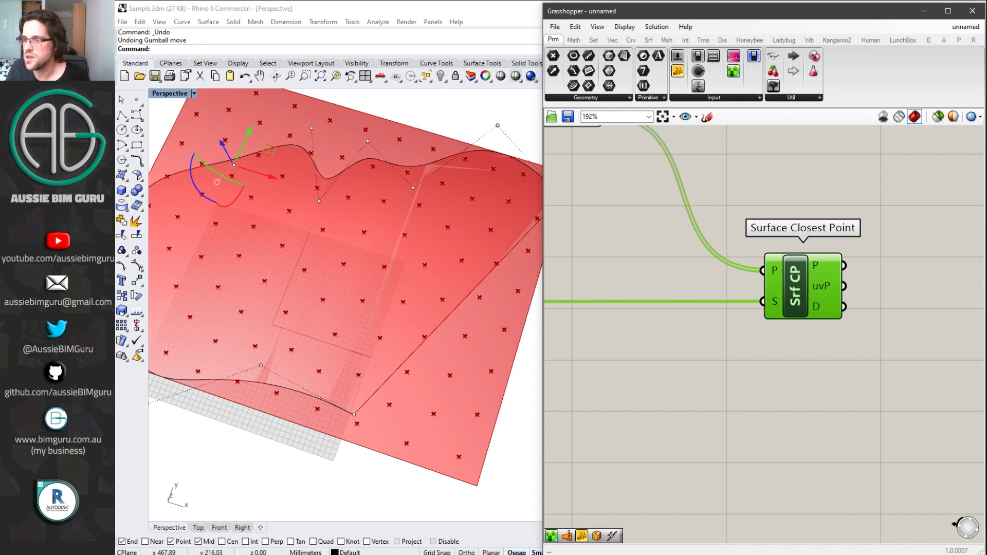
- Add a Smaller Than component with the closest-point distance D feeding input A
right_click_drag(891, 417, 758, 355)
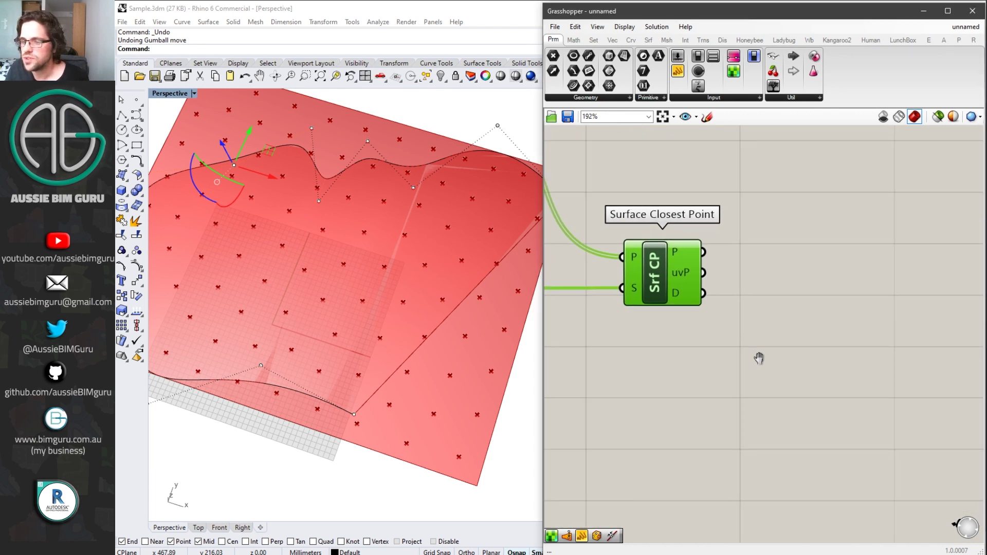
double_click(767, 331)
type("smaller")
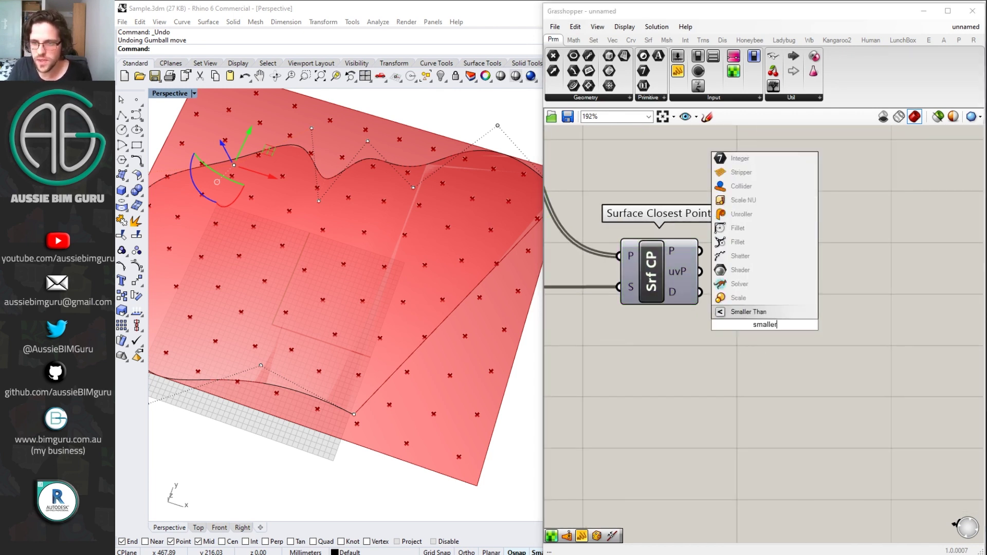
left_click(778, 312)
left_click_drag(732, 317, 802, 317)
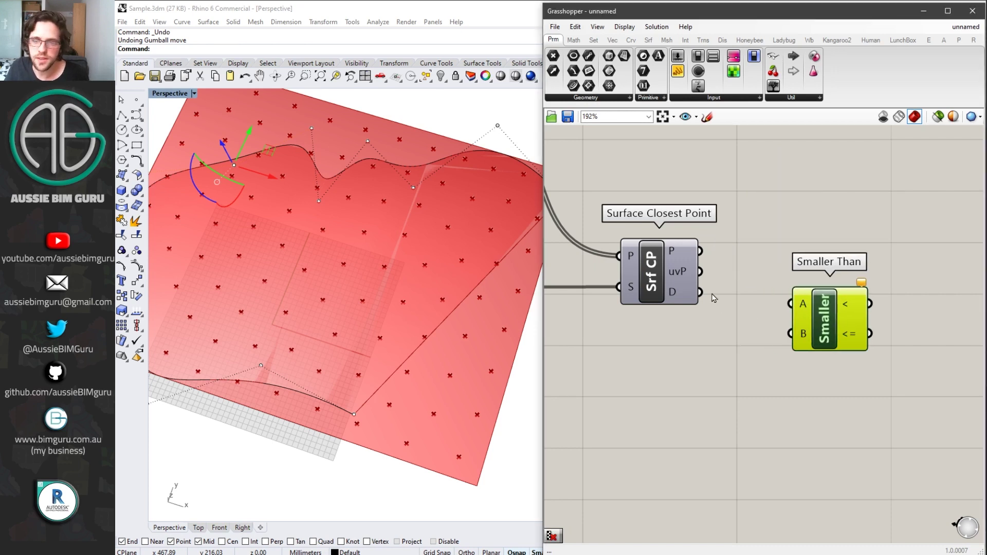
left_click_drag(700, 292, 824, 332)
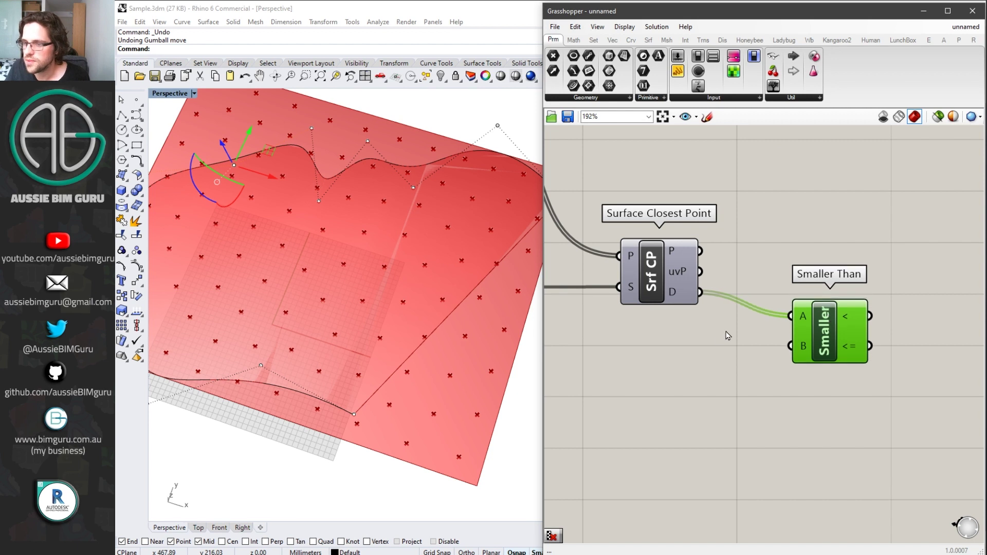
- Create a panel holding 1 and connect it to Smaller Than's B input
left_click(705, 362)
type("1")
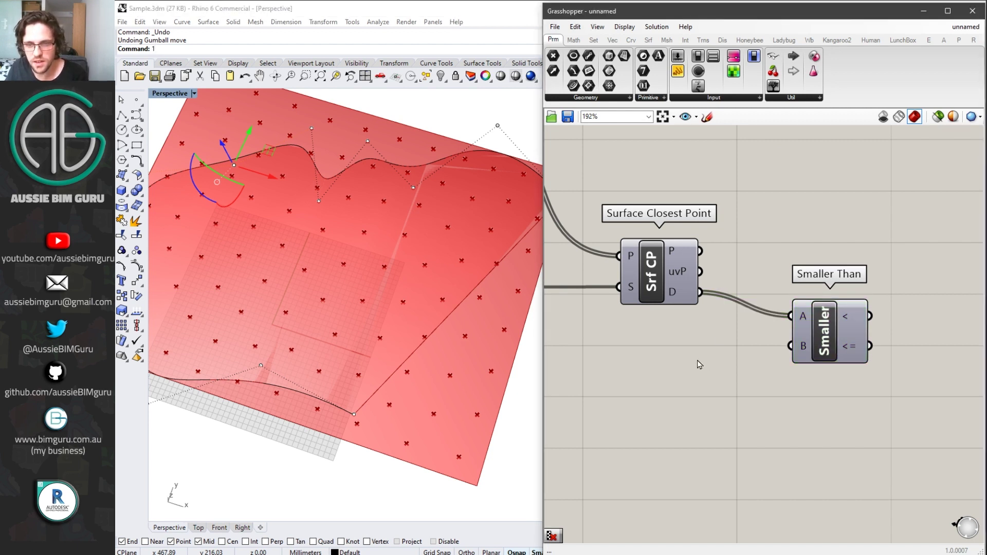
double_click(700, 365)
type("1")
key("Return")
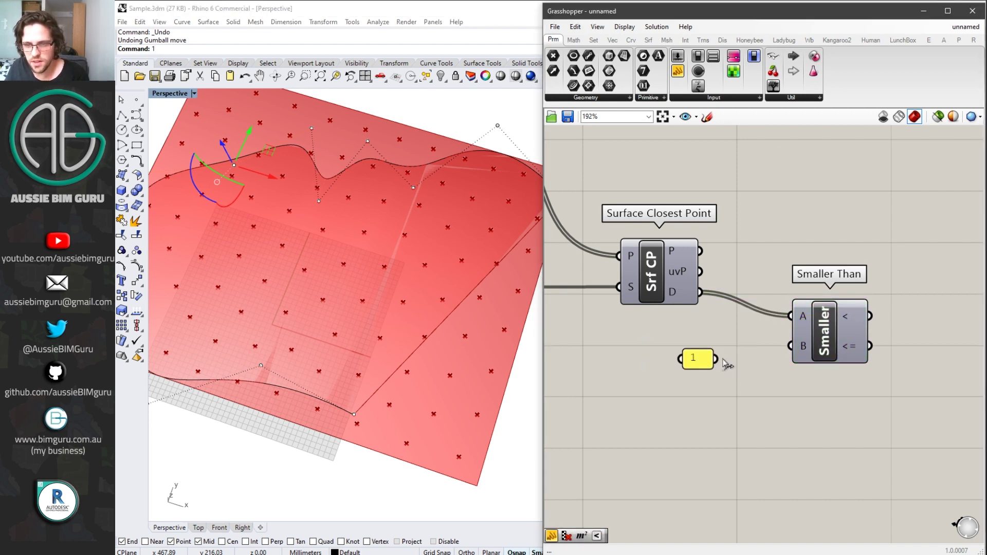
left_click_drag(715, 358, 791, 346)
left_click_drag(700, 358, 687, 350)
left_click_drag(814, 349, 784, 348)
scroll(893, 304, "down", 2)
right_click_drag(893, 304, 763, 319)
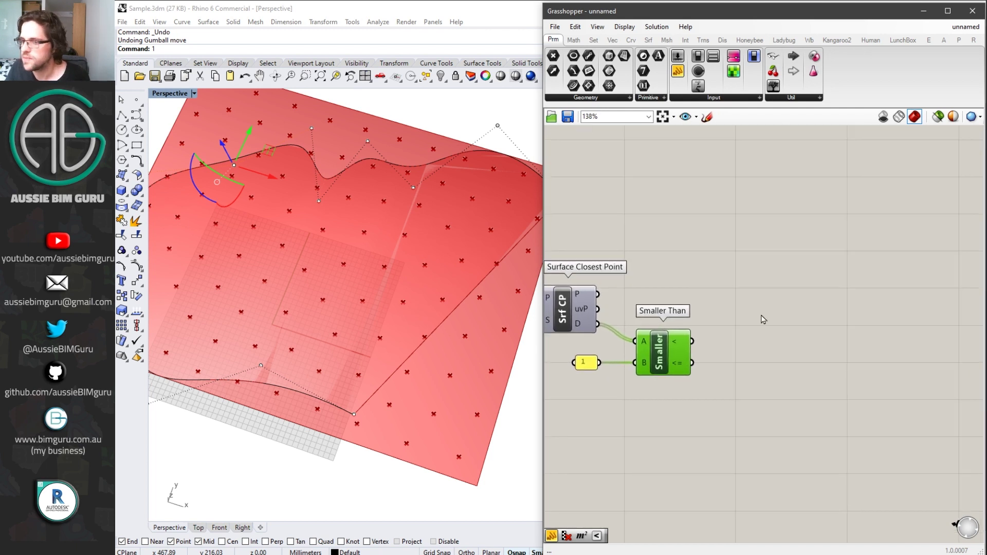
double_click(787, 278)
- Add a Cull Pattern component using Smaller Than's < result as its pattern
type("cull p")
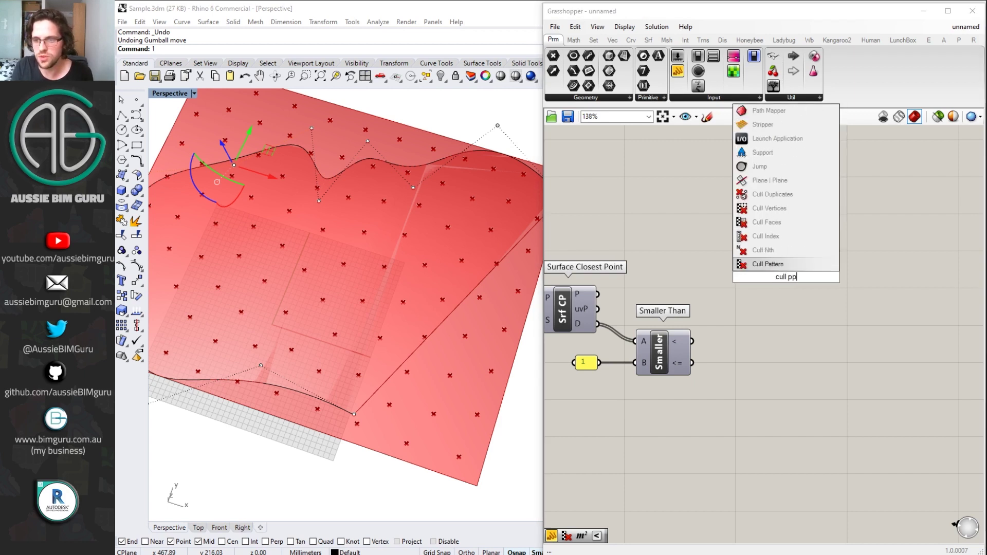
key("Return")
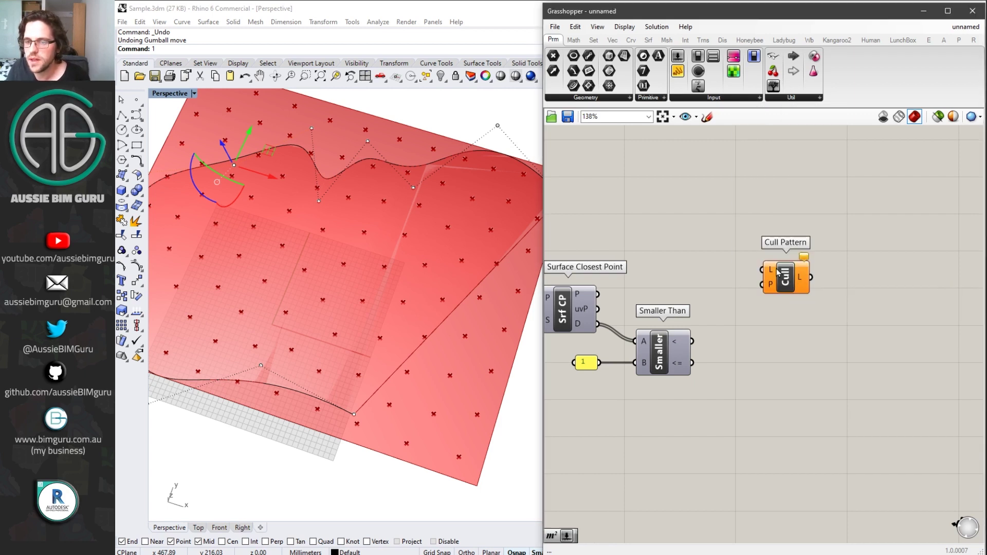
left_click_drag(774, 276, 835, 260)
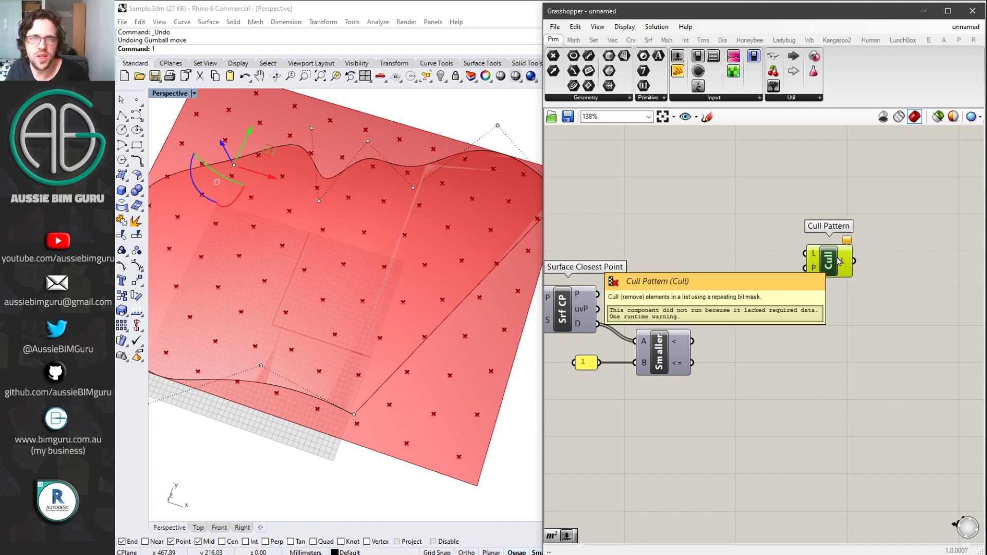
right_click_drag(771, 301, 835, 287)
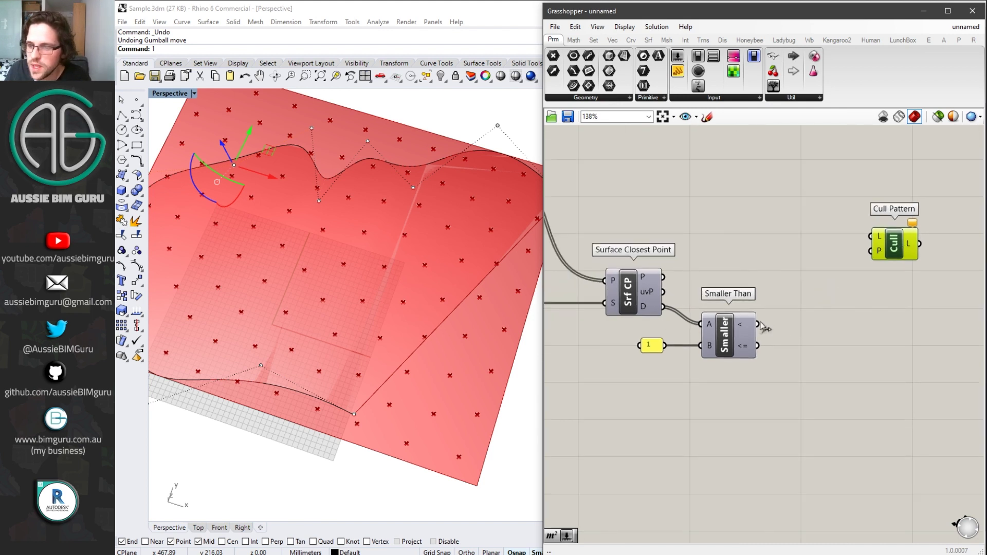
left_click_drag(757, 324, 870, 250)
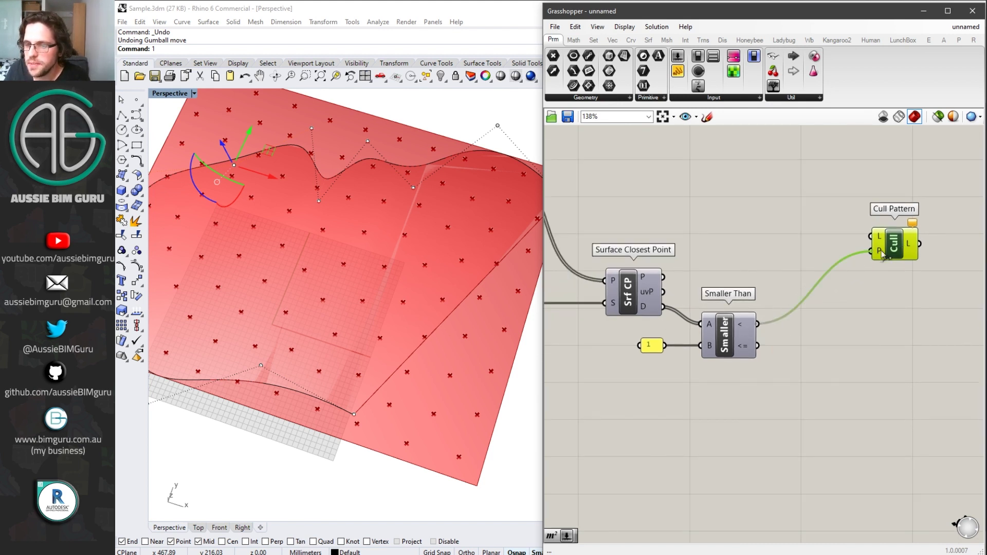
- Feed the Area centroids into Cull Pattern's list and hide the Area component's preview
right_click_drag(847, 274, 921, 221)
scroll(670, 212, "down", 2)
left_click_drag(609, 201, 933, 259)
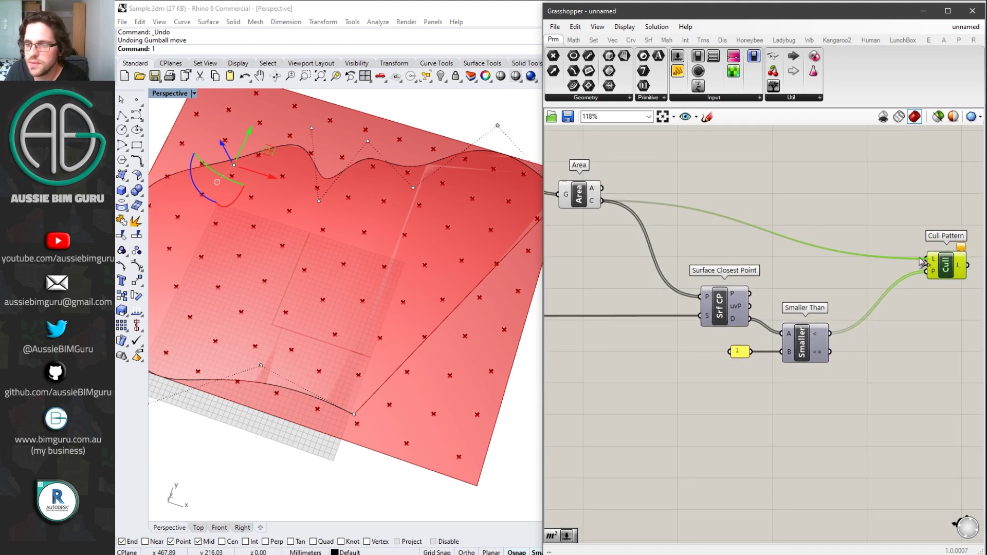
left_click(573, 192)
right_click(581, 192)
left_click(624, 209)
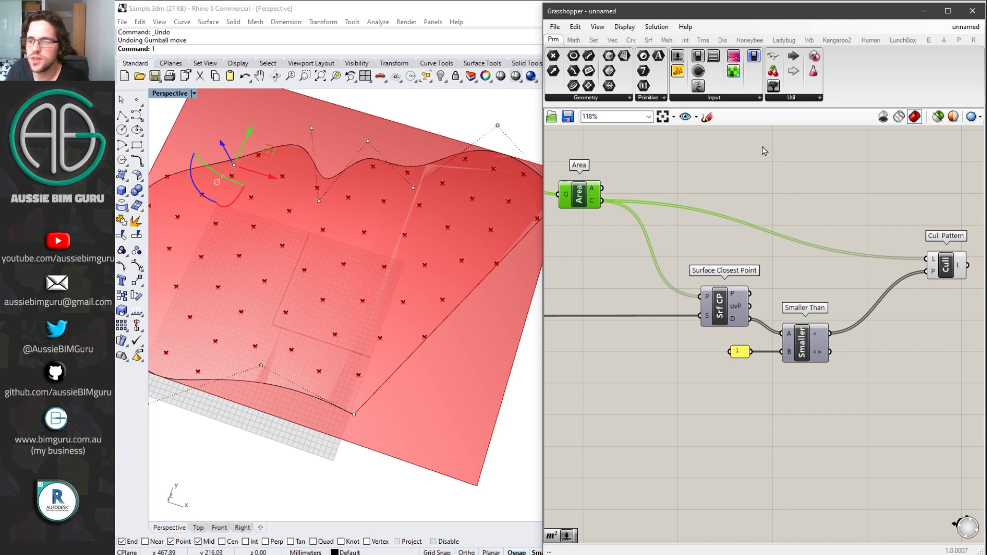
- Add a second Cull Pattern that filters Loop End's relaxed Voronoi cells with the same pattern
left_click_drag(934, 272, 939, 215)
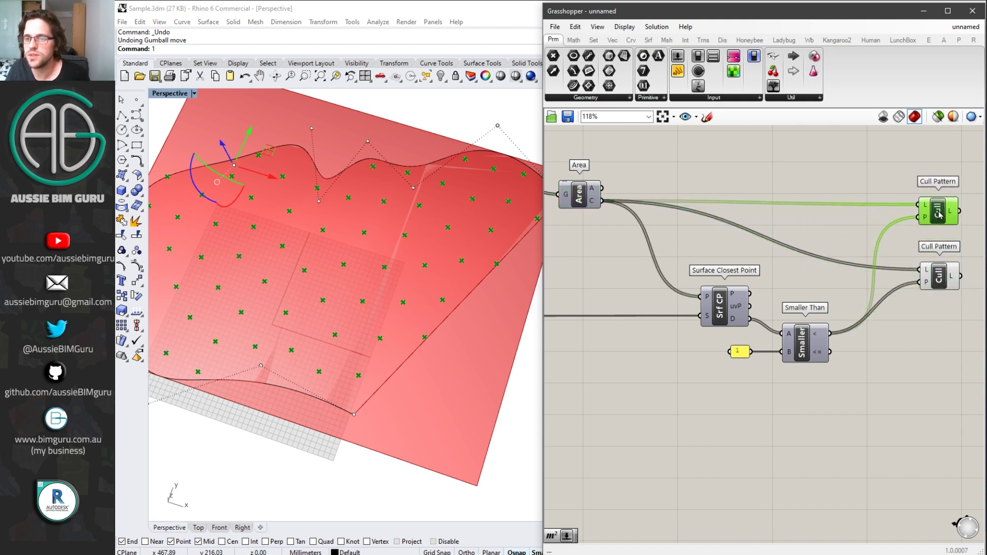
scroll(939, 215, "down", 3)
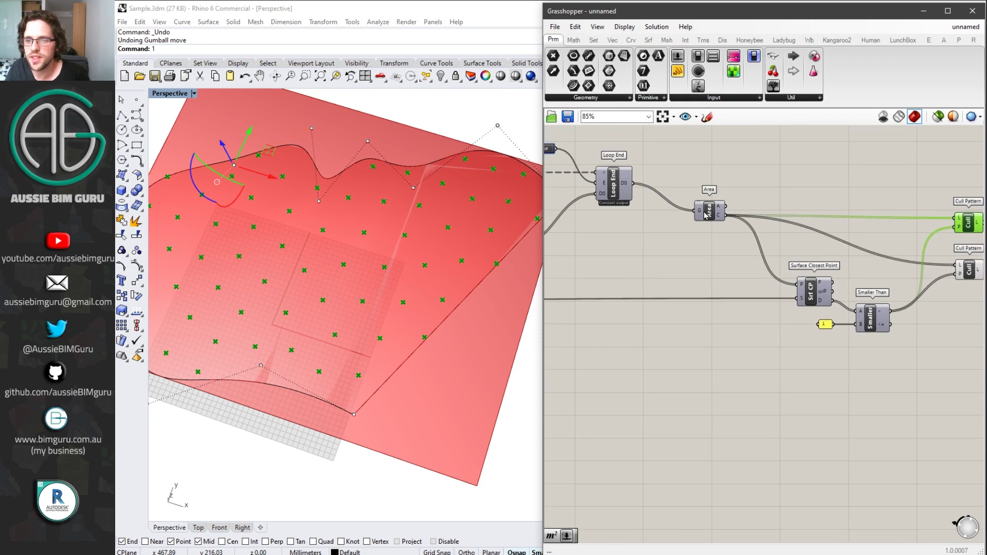
left_click_drag(705, 214, 697, 206)
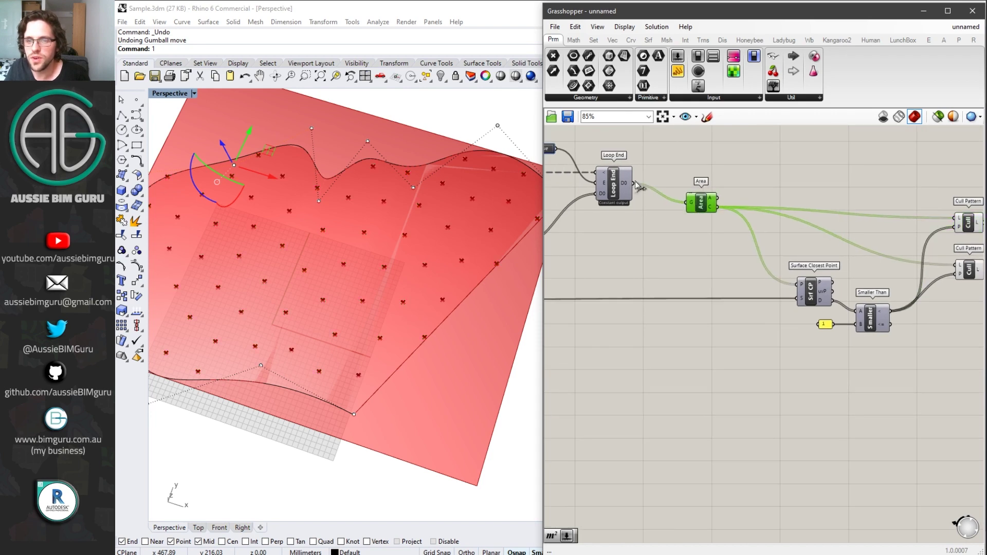
left_click_drag(639, 186, 955, 218)
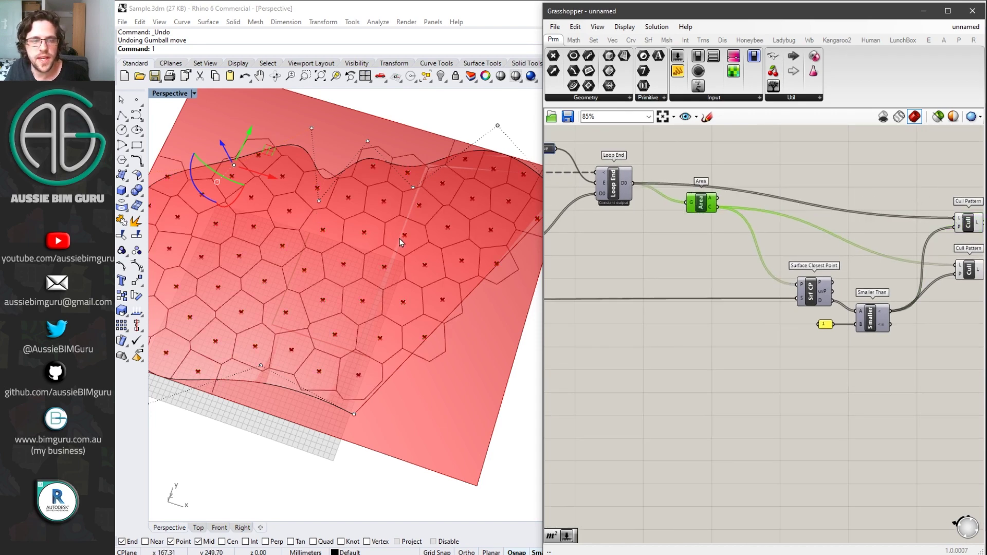
scroll(399, 238, "down", 3)
right_click_drag(427, 285, 462, 216)
right_click_drag(644, 258, 837, 273)
- Turn off the Bounding Box and Surface parameter previews
scroll(837, 273, "up", 2)
left_click(696, 220)
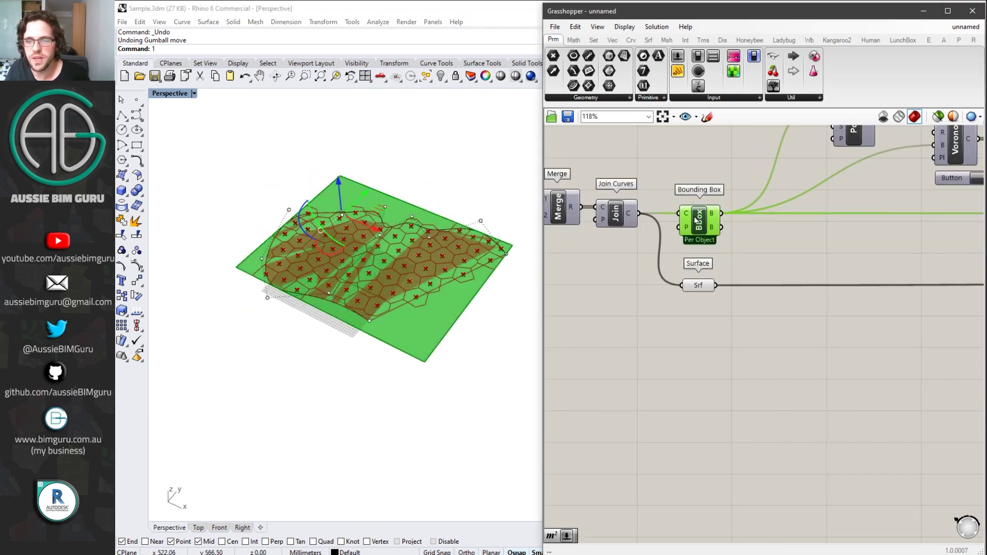
right_click(696, 220)
left_click(726, 236)
right_click_drag(738, 268, 732, 279)
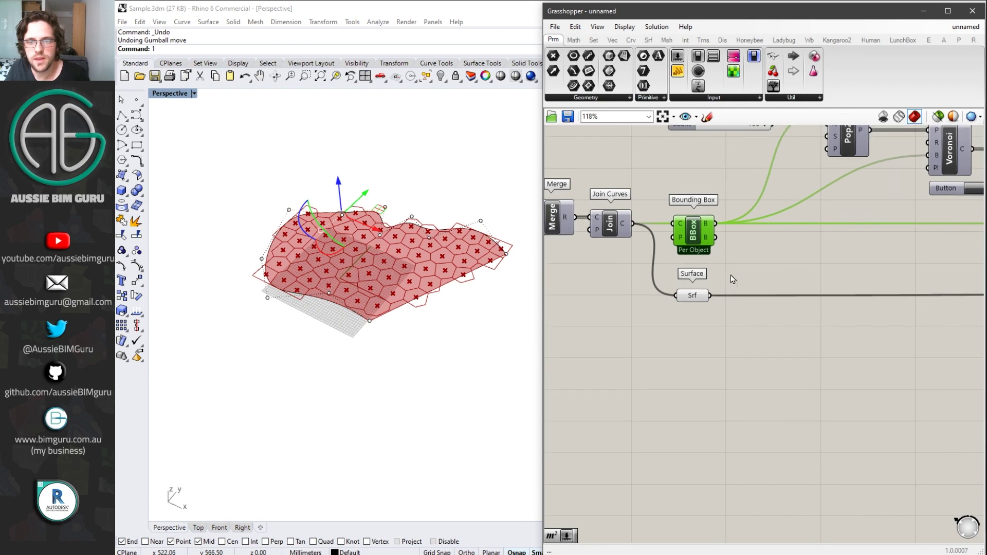
left_click(692, 295)
right_click(691, 294)
left_click(705, 312)
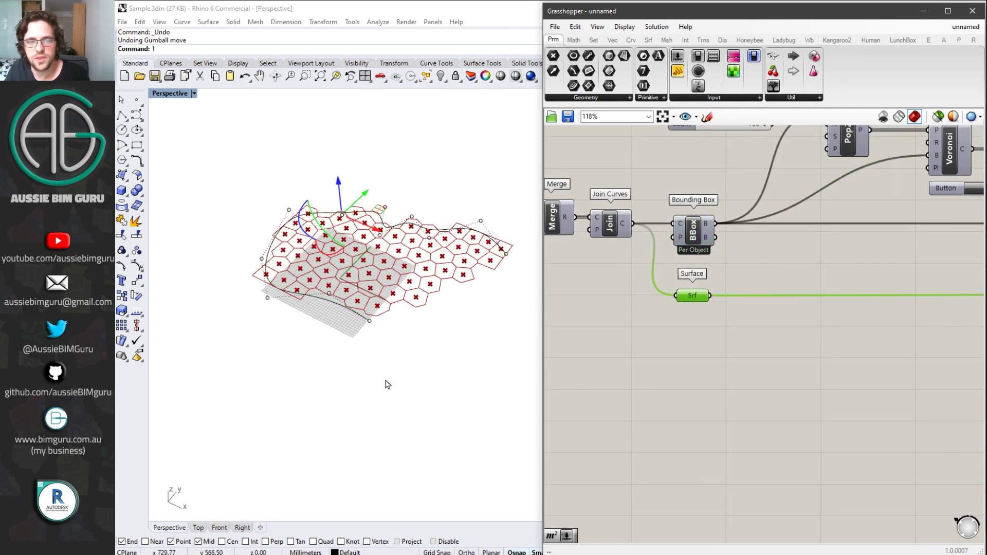
left_click(392, 361)
- Set the loop's start toggle to False
scroll(733, 291, "down", 2)
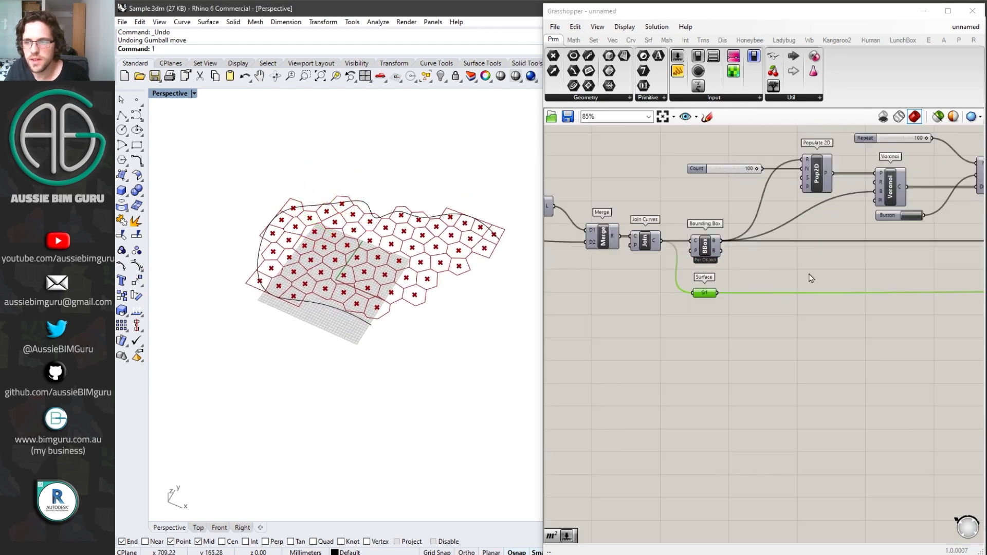
right_click_drag(810, 278, 869, 236)
scroll(892, 175, "up", 2)
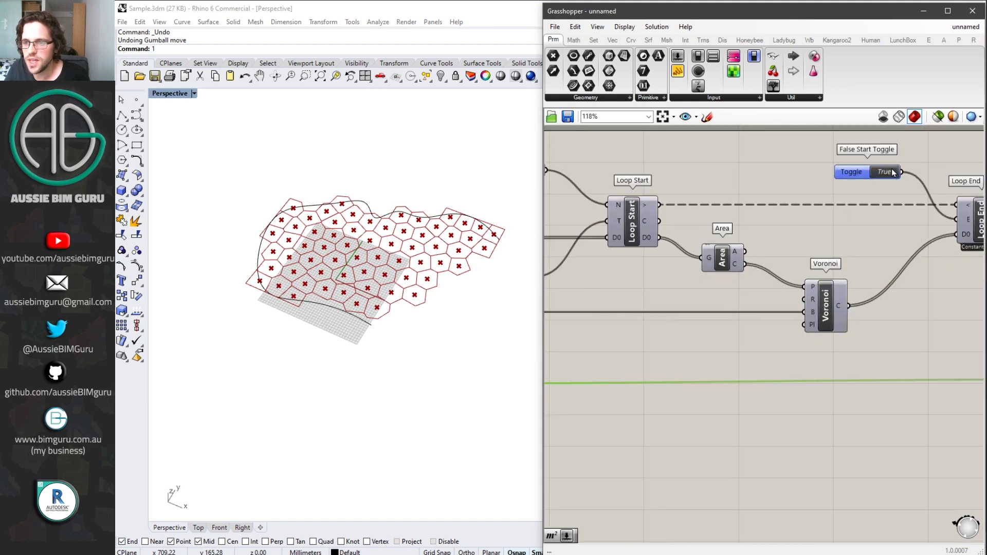
left_click(894, 173)
right_click_drag(728, 205, 931, 200)
scroll(783, 291, "up", 2)
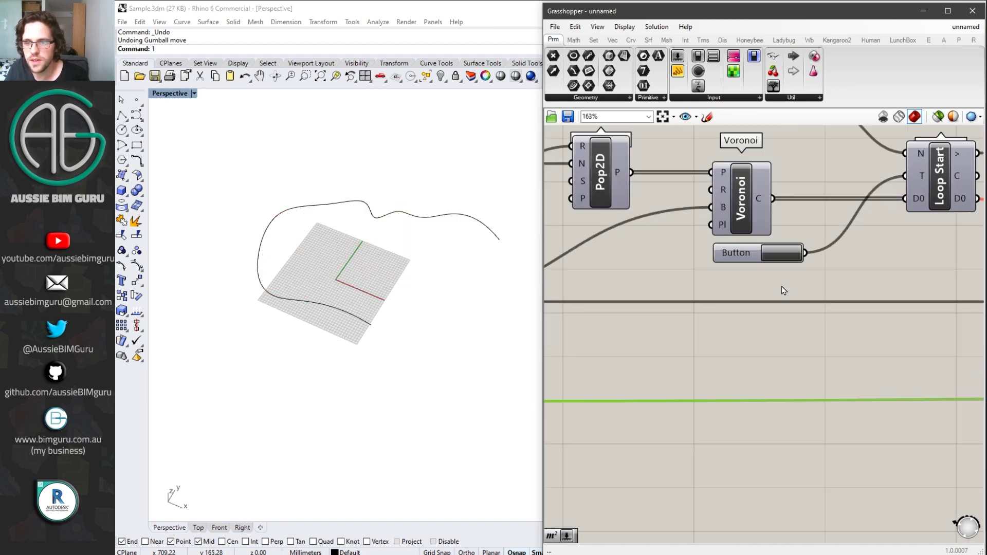
- Save the definition to the Desktop as 'Demo script'
key("ctrl+s")
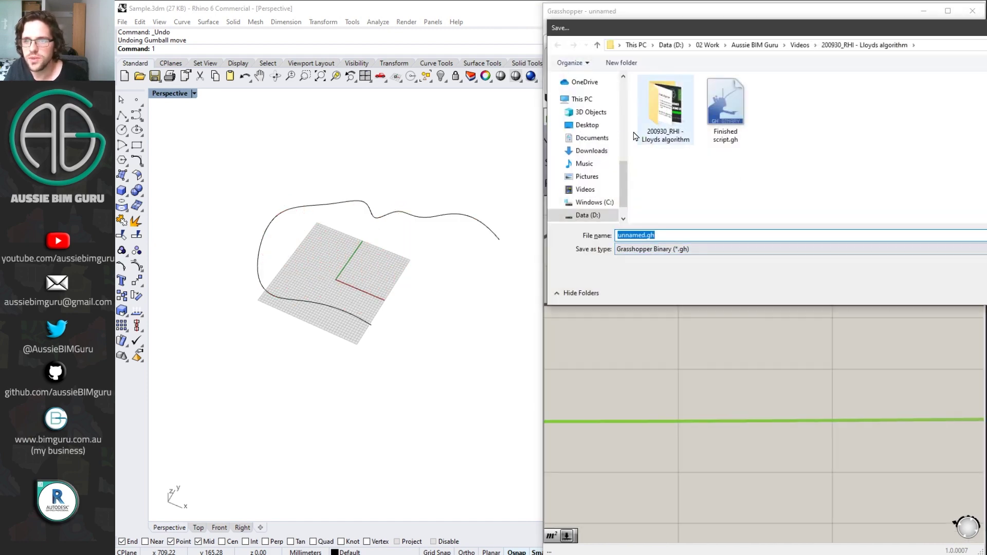
left_click(590, 125)
double_click(701, 235)
type("Dem")
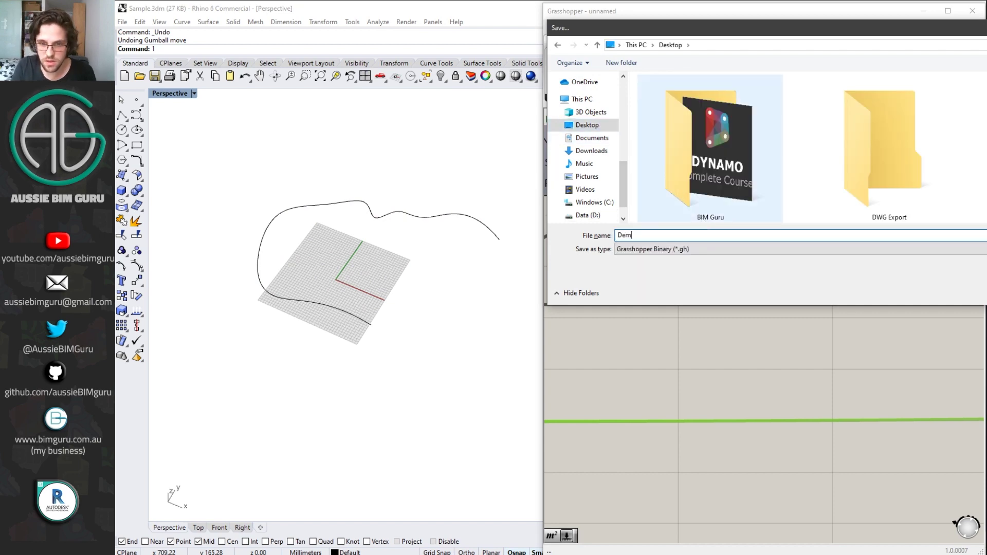
type("o script")
key("Return")
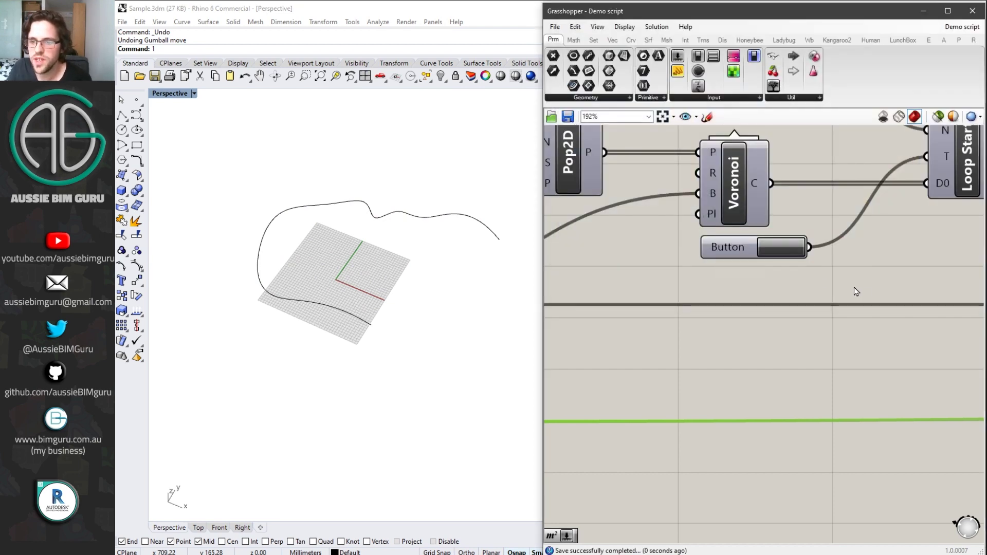
- Press the Button to rerun the relaxation and zoom Rhino's Perspective view onto the evenly spaced cells
left_click(787, 257)
left_click(282, 249)
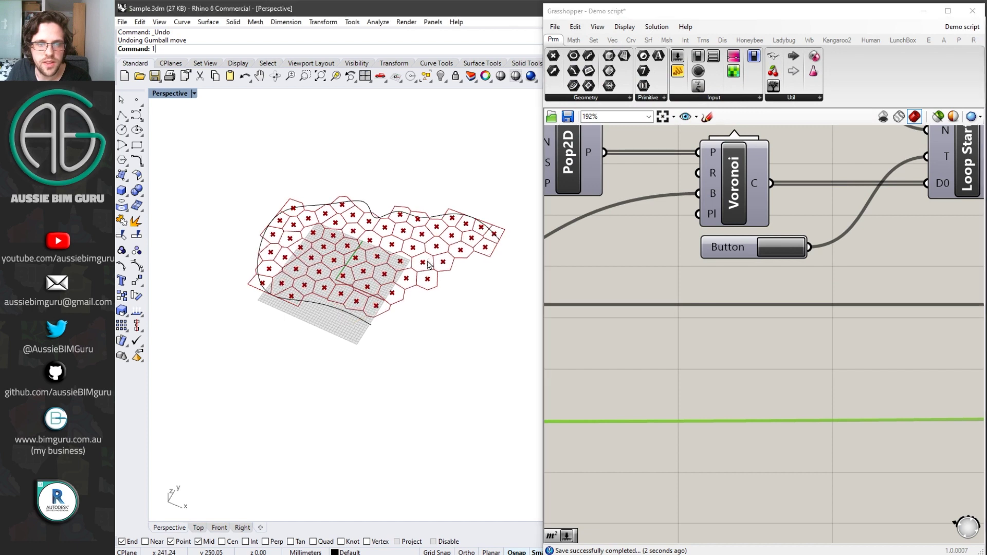
scroll(430, 258, "up", 2)
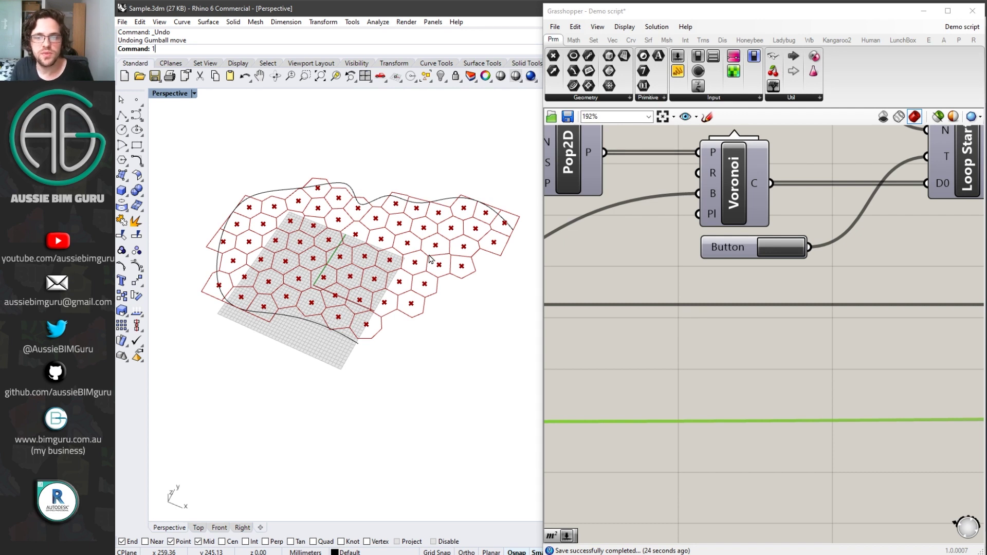
right_click_drag(612, 220, 711, 293)
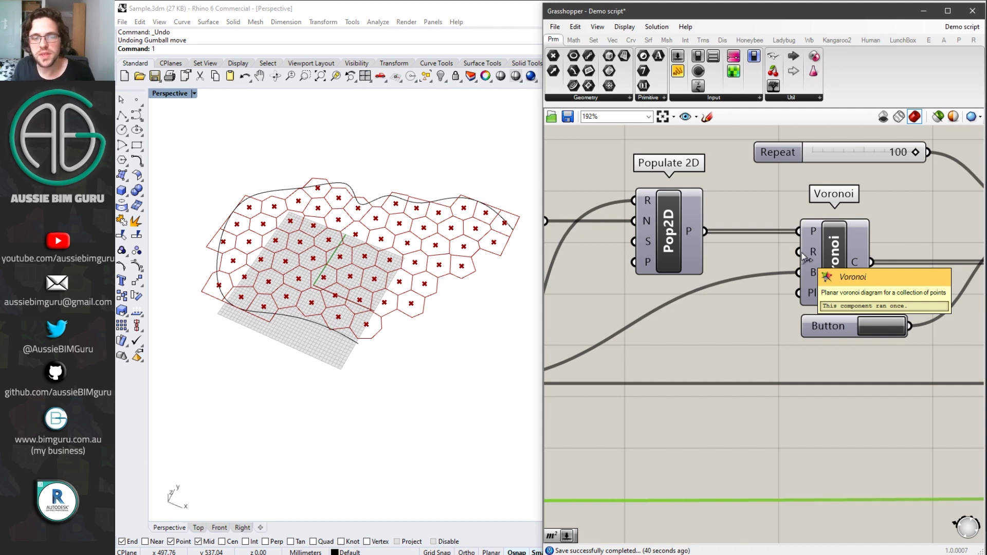
- Drag two of the boundary spline's control points to reshape the outline, then deselect it
left_click(349, 198)
left_click(235, 190)
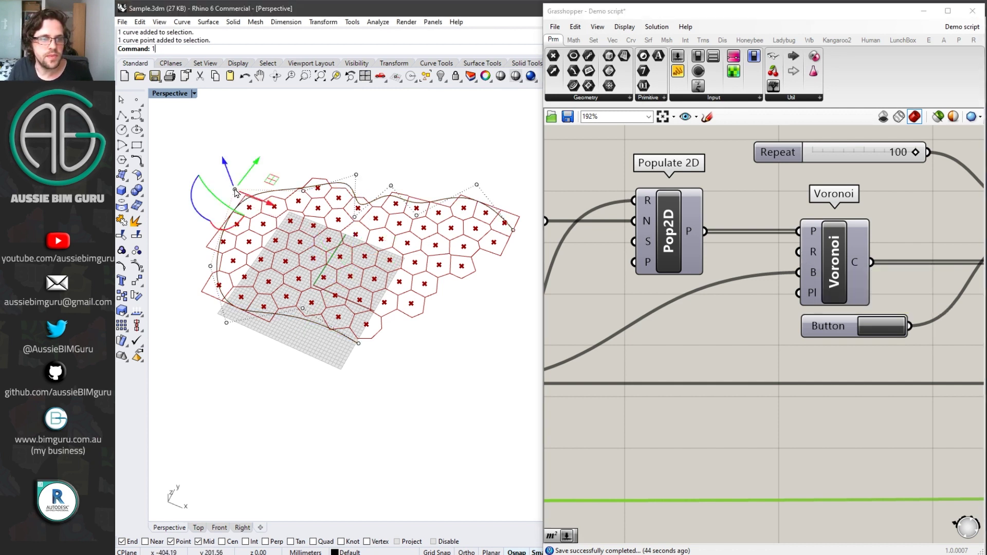
left_click_drag(235, 192, 244, 179)
left_click_drag(211, 266, 265, 252)
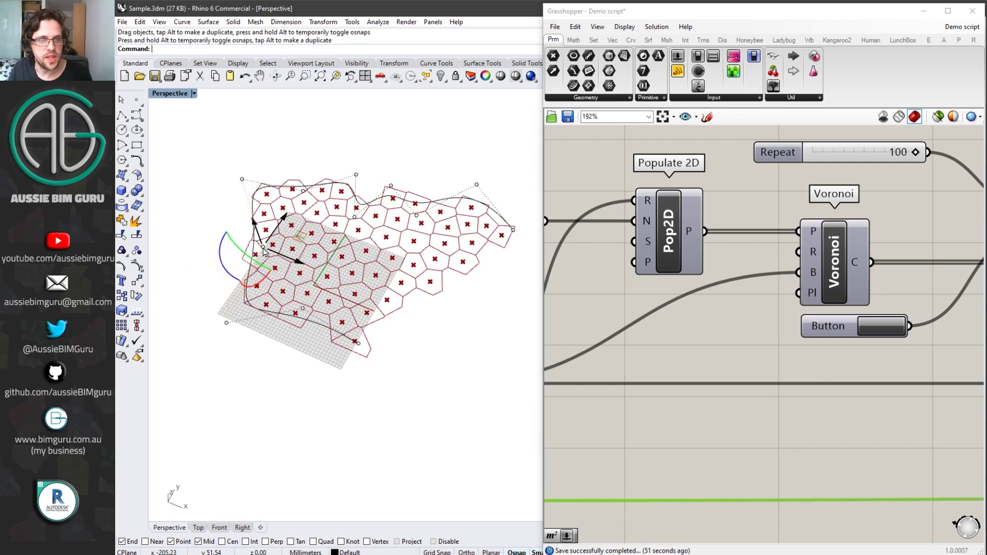
left_click(374, 150)
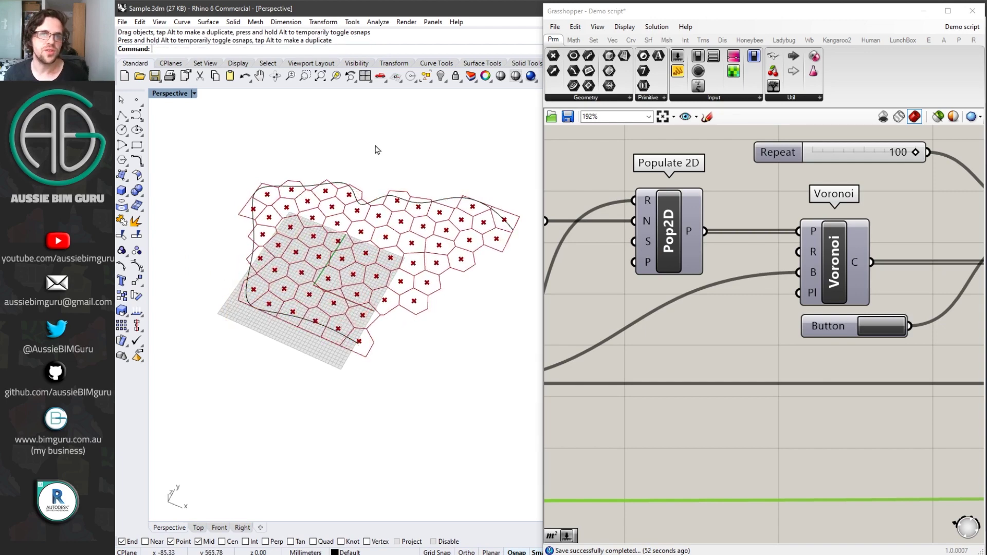